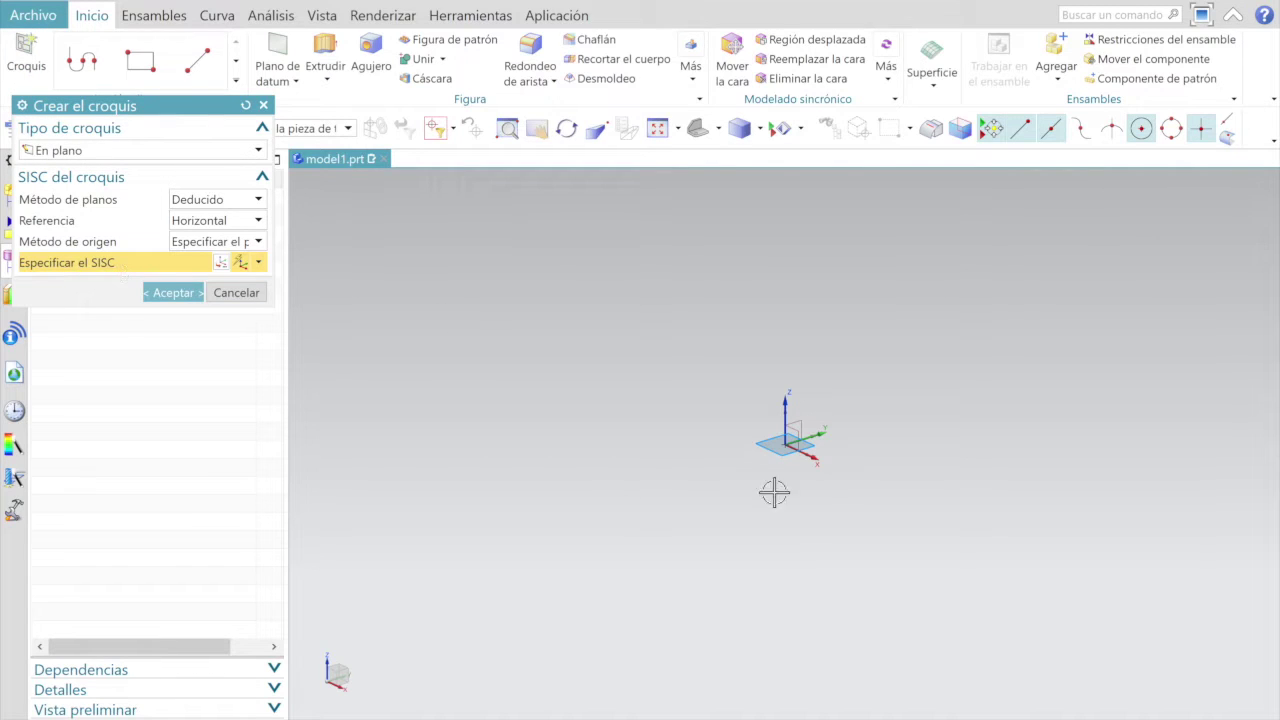
Step: Create sketch SKETCH_000 on the default plane and choose the Rectángulo tool
{"action": "left_click", "coordinate": [165, 294]}
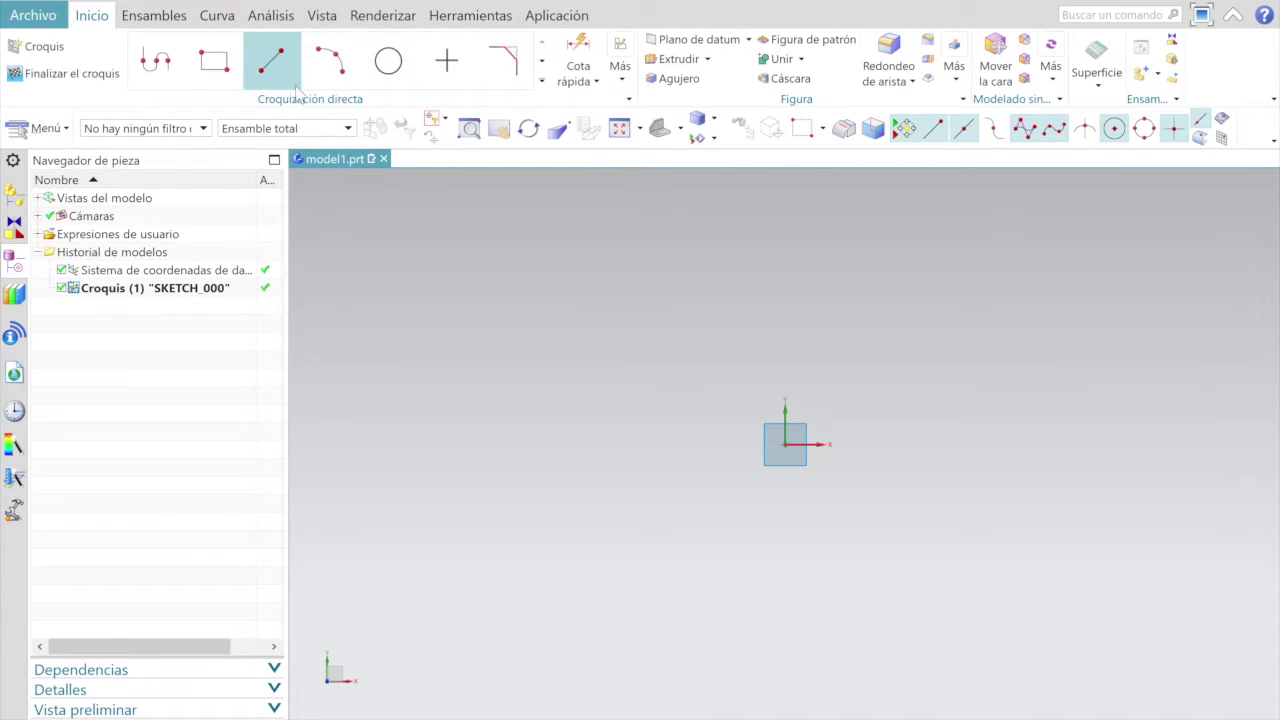
{"action": "left_click", "coordinate": [213, 60]}
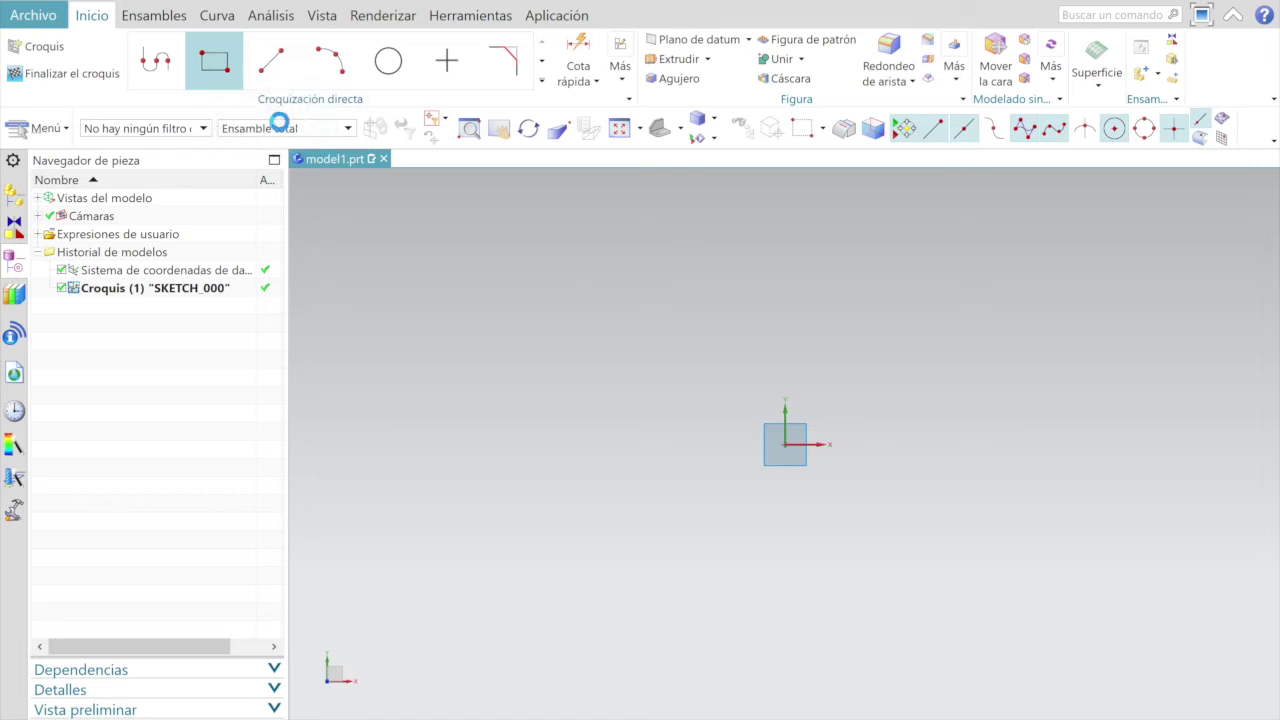
Step: Draw a rectangle, placing its width dimension above it and height dimension to its right
{"action": "left_click", "coordinate": [837, 278]}
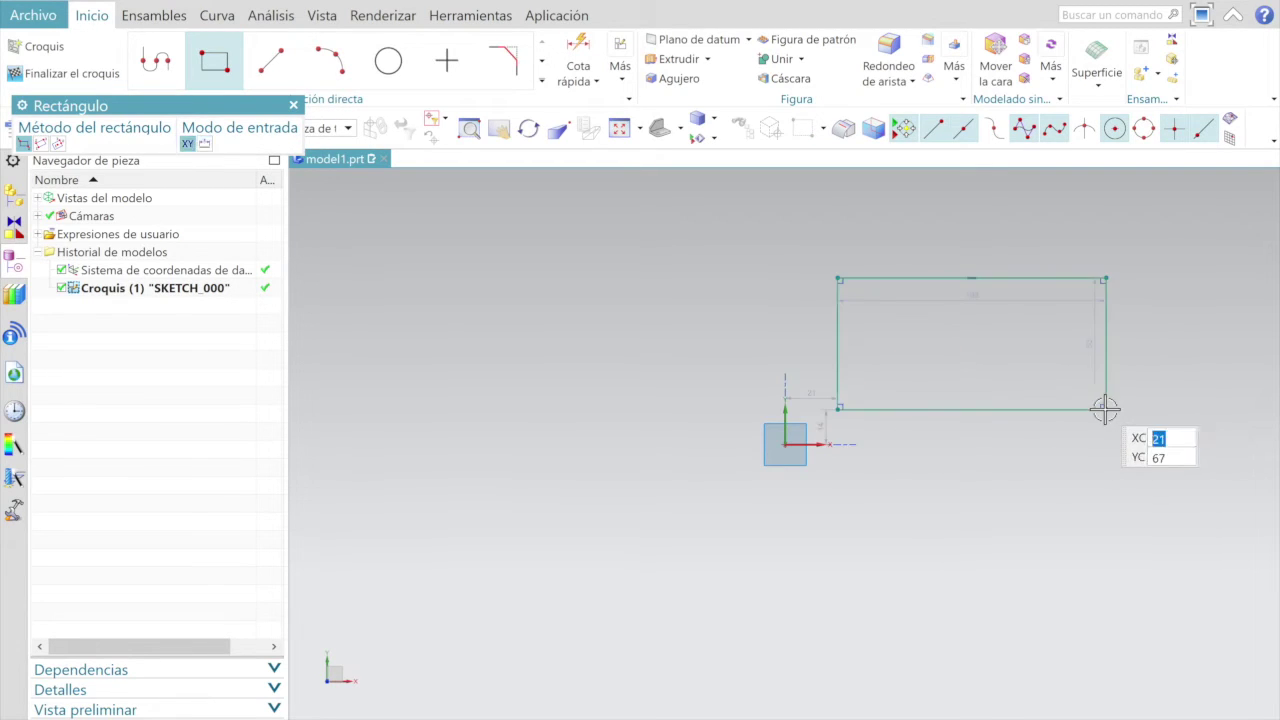
{"action": "key", "text": "Escape"}
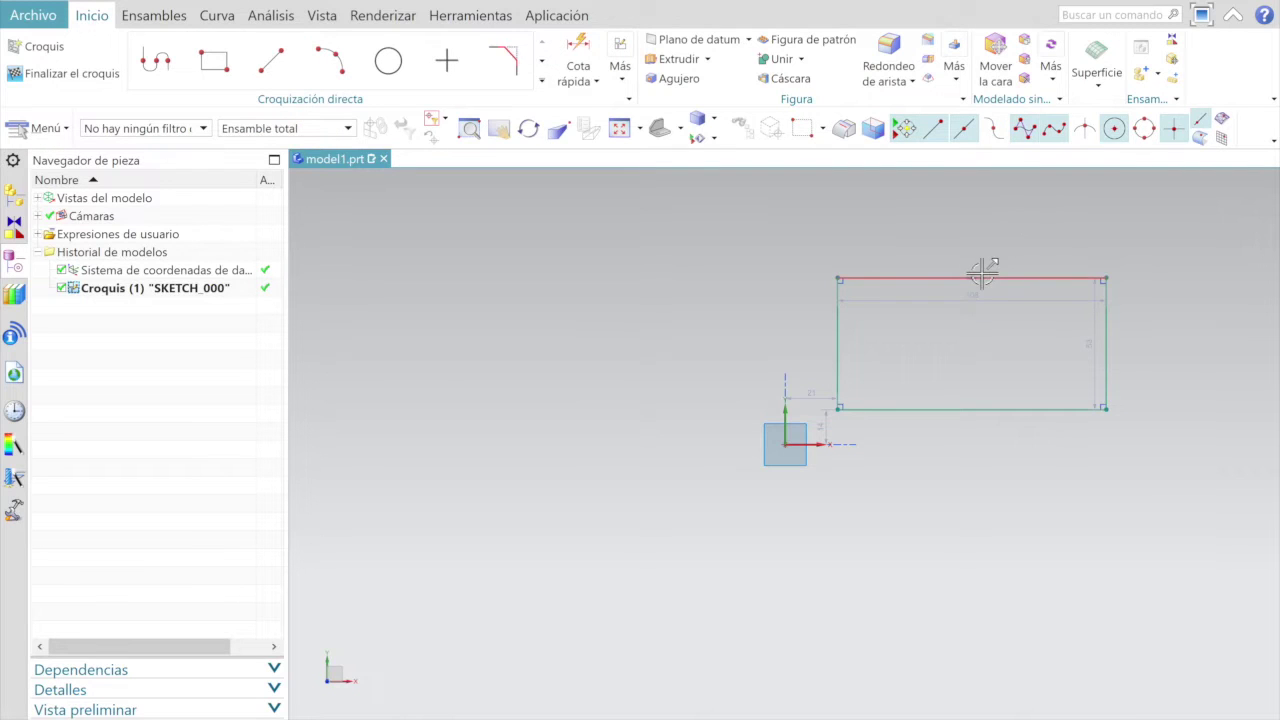
{"action": "scroll", "coordinate": [983, 269], "scroll_direction": "up", "scroll_amount": 1}
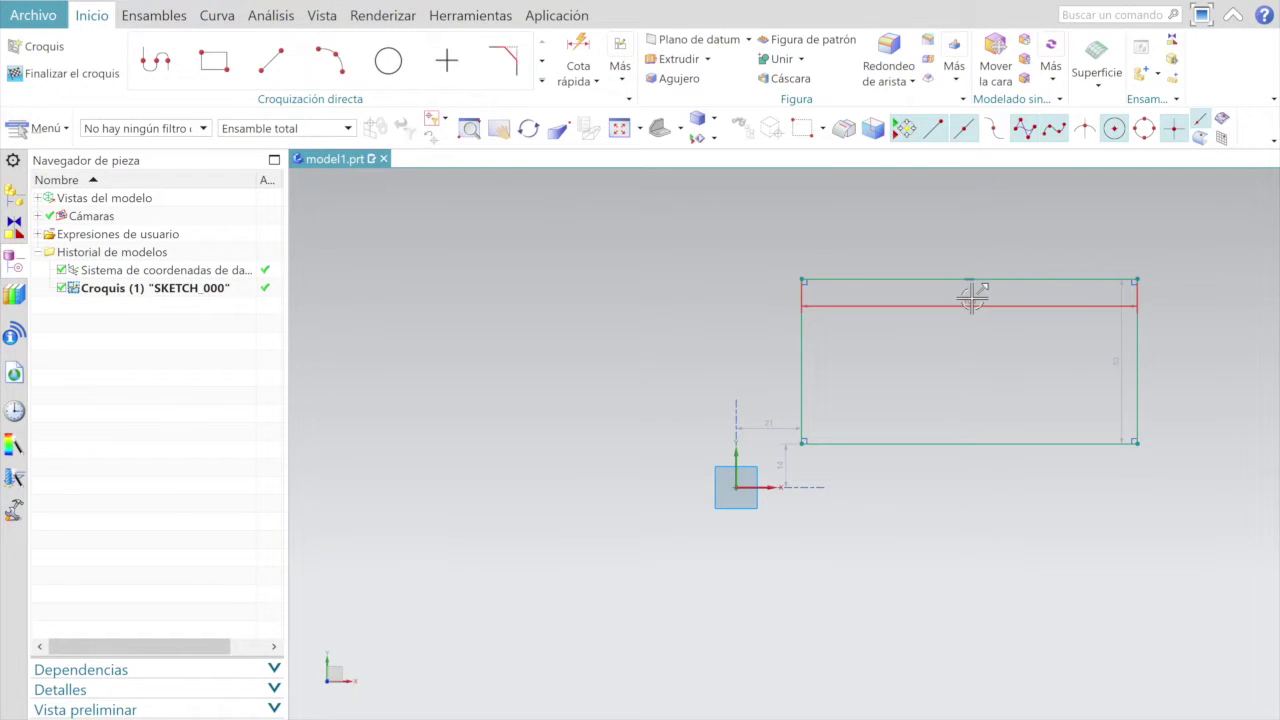
{"action": "left_click_drag", "start_coordinate": [971, 280], "coordinate": [973, 245]}
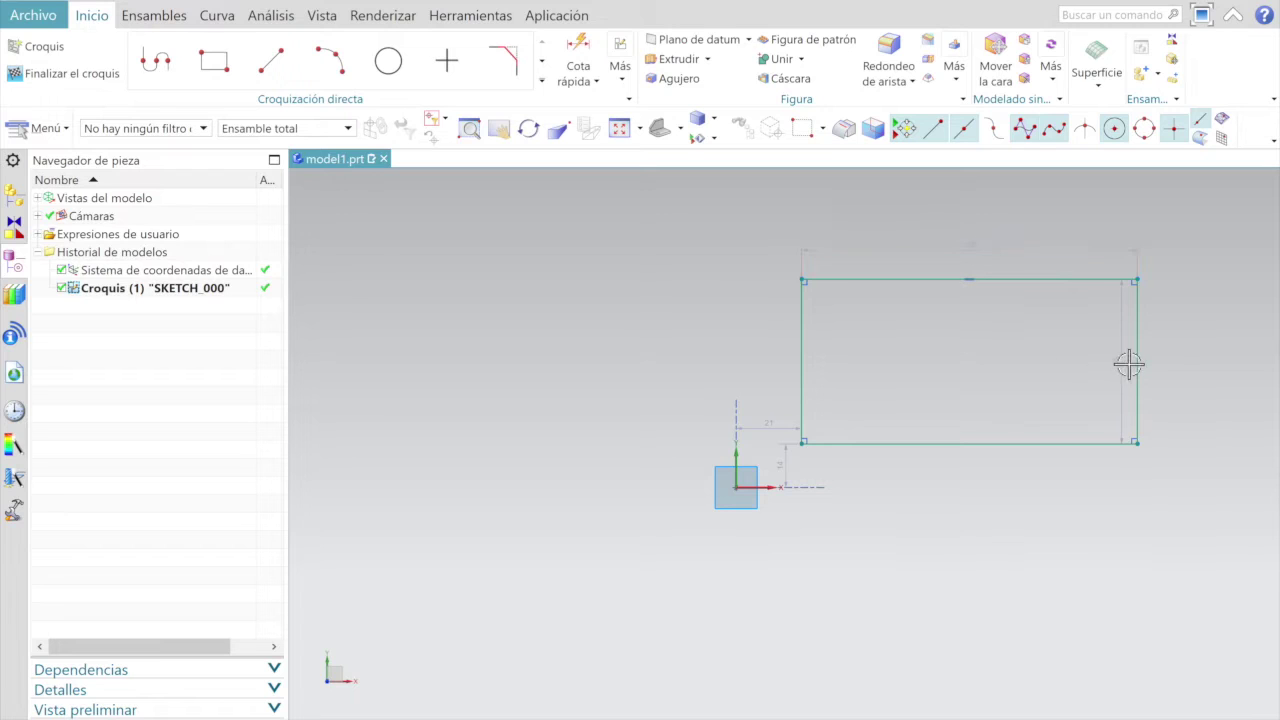
{"action": "left_click_drag", "start_coordinate": [1118, 361], "coordinate": [1165, 362]}
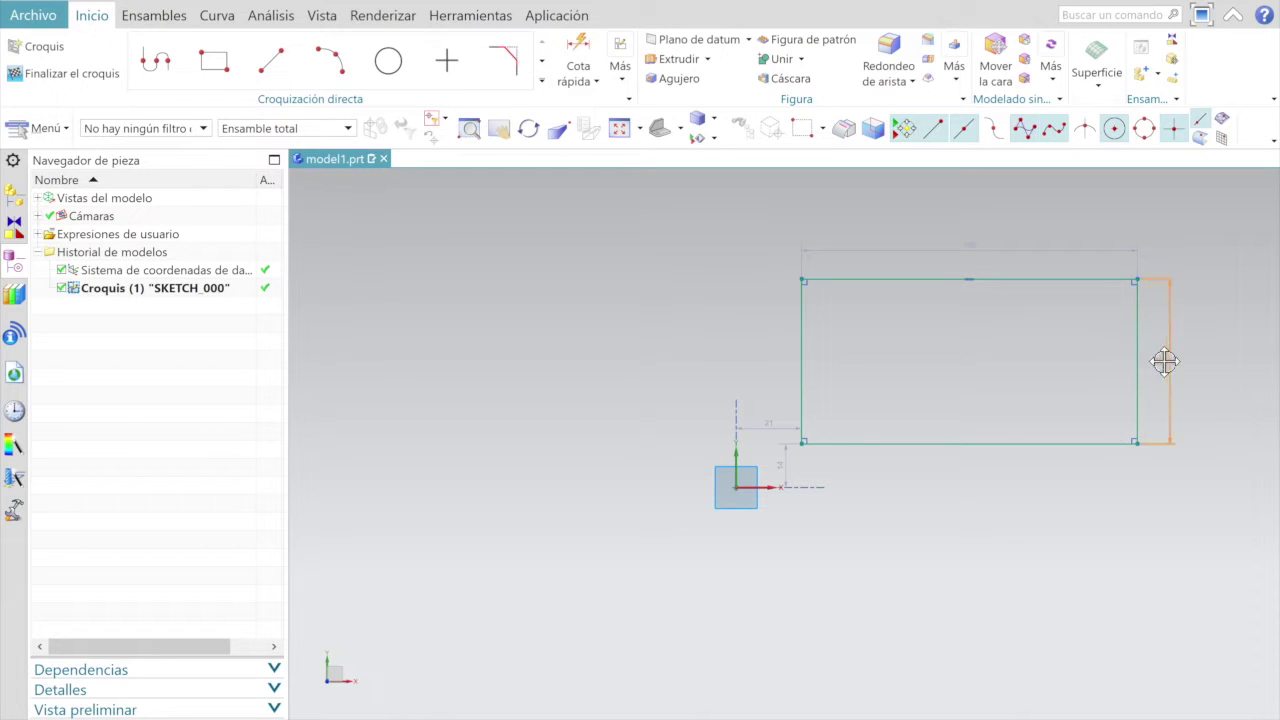
{"action": "double_click", "coordinate": [973, 242]}
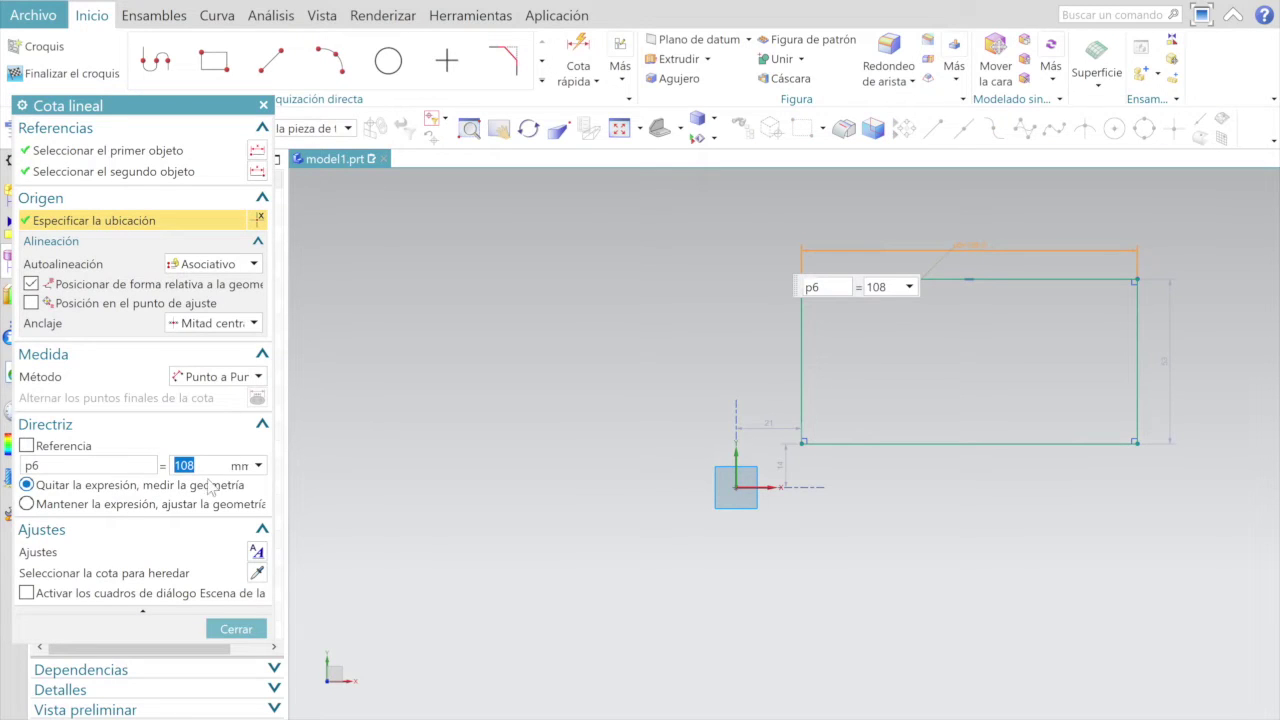
Step: Set the rectangle's width dimension to 100 mm and its height to 60 mm
{"action": "type", "text": "1"}
{"action": "key", "text": "Return"}
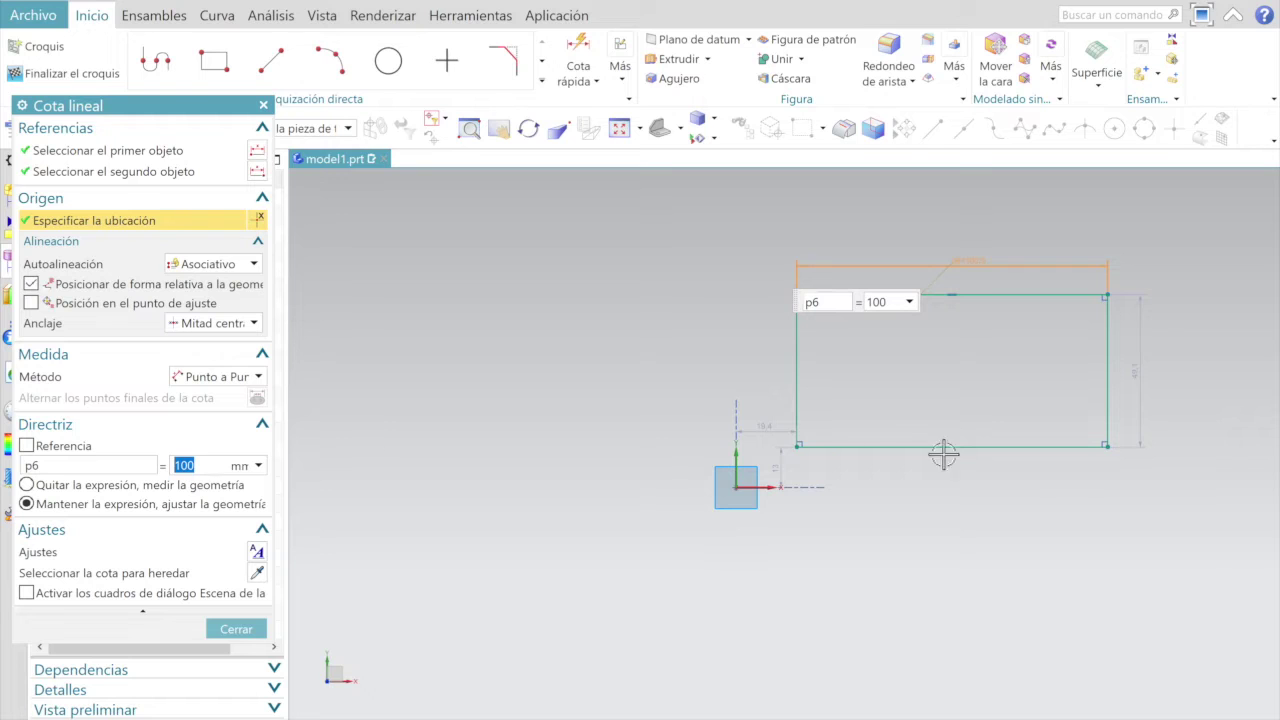
{"action": "left_click", "coordinate": [1134, 370]}
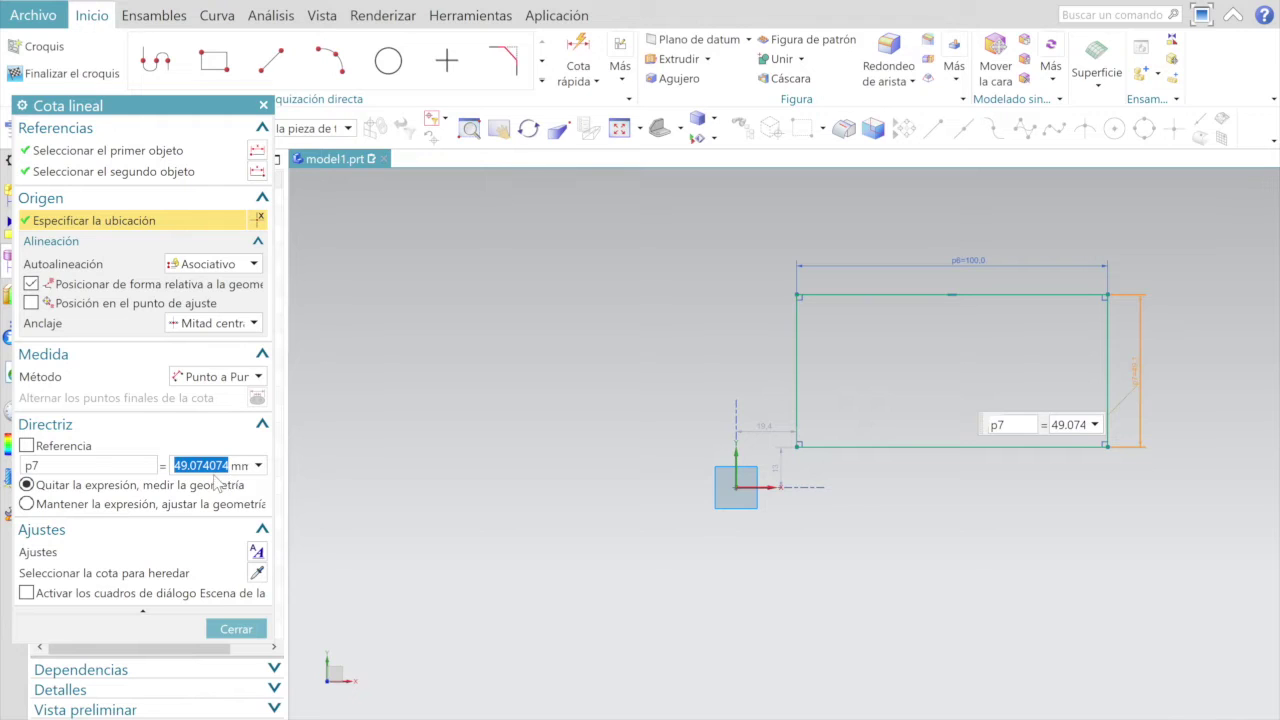
{"action": "type", "text": "60"}
{"action": "key", "text": "Return"}
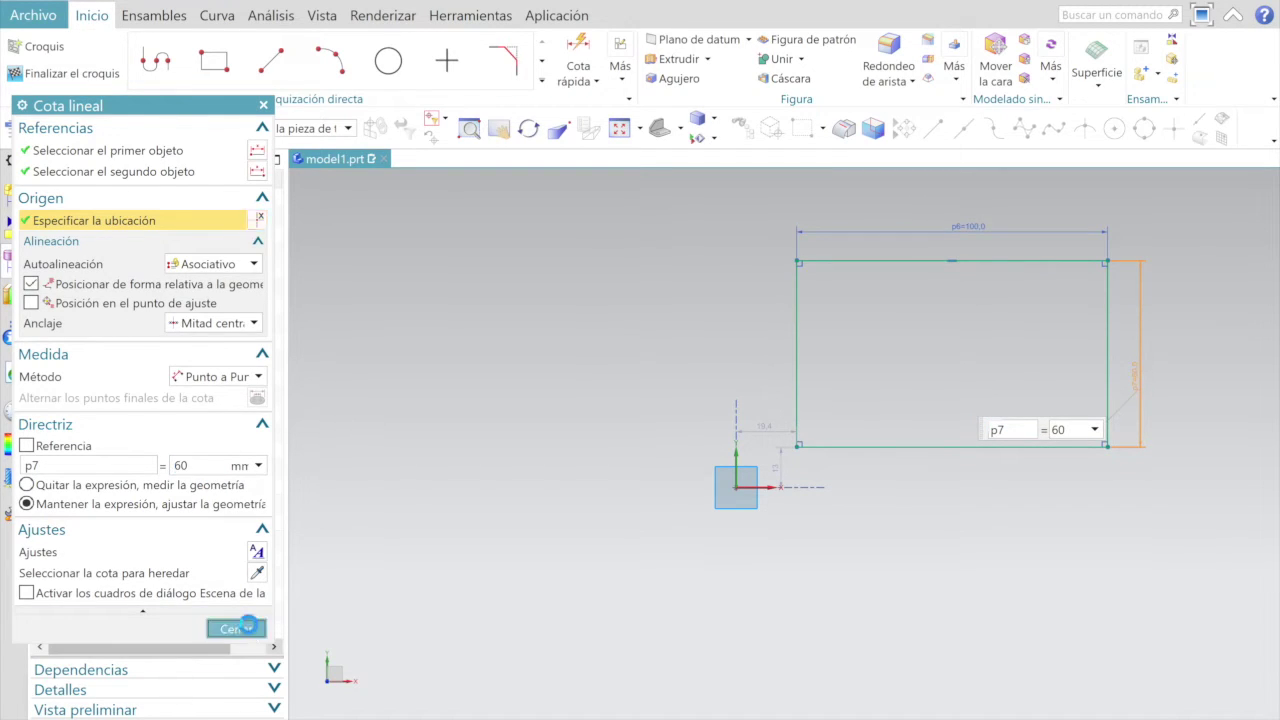
{"action": "left_click", "coordinate": [248, 628]}
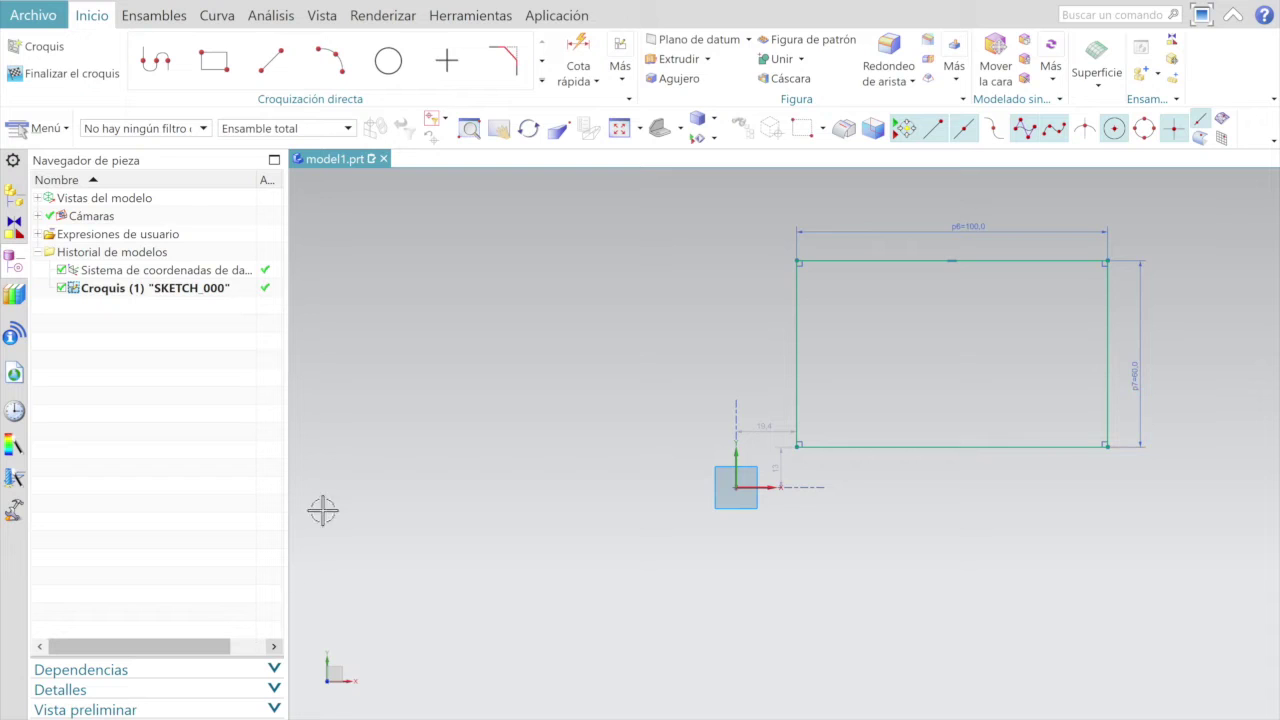
Step: Finish the sketch and extrude the 100×60 rectangle 20 mm into a solid block
{"action": "left_click", "coordinate": [68, 78]}
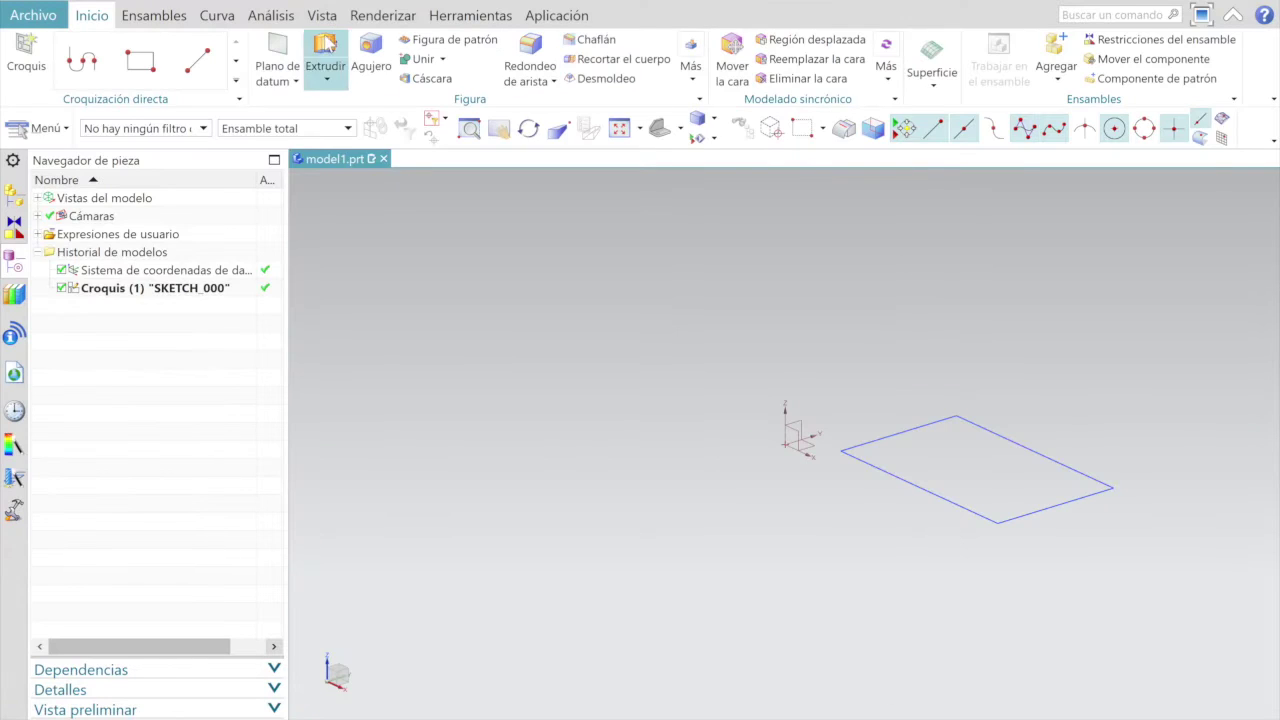
{"action": "left_click", "coordinate": [325, 47]}
{"action": "left_click", "coordinate": [901, 438]}
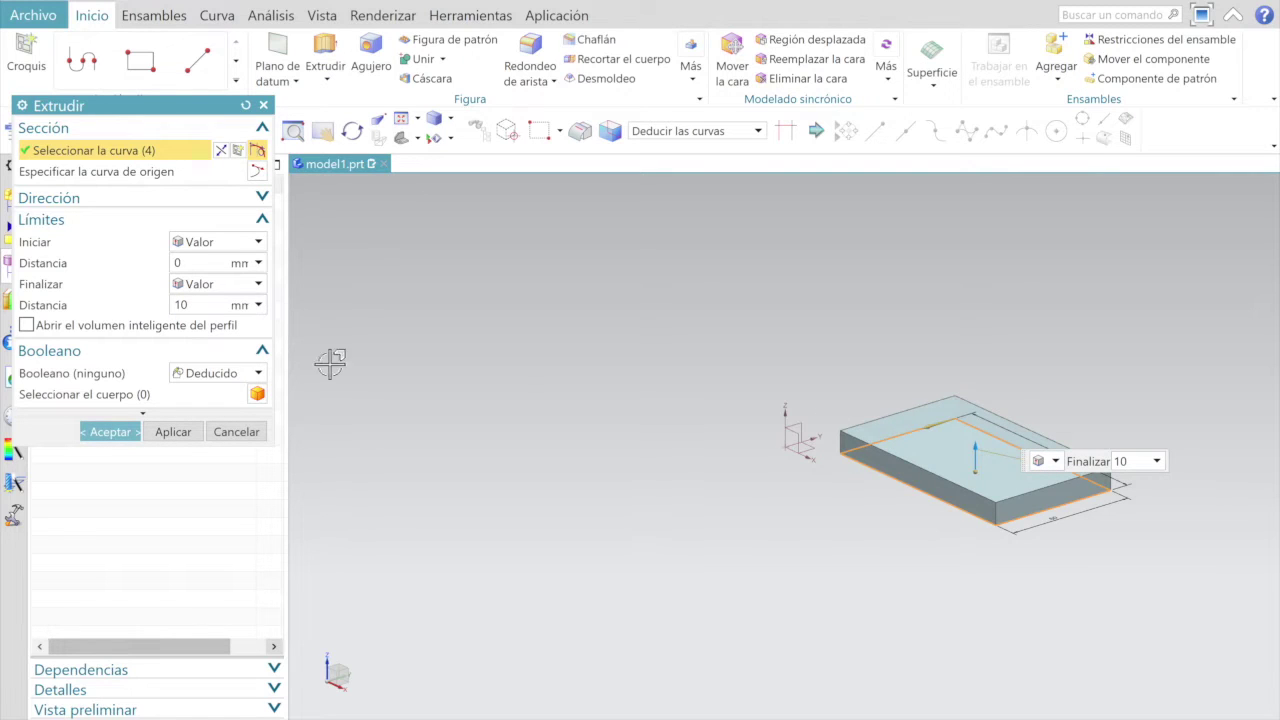
{"action": "type", "text": "20"}
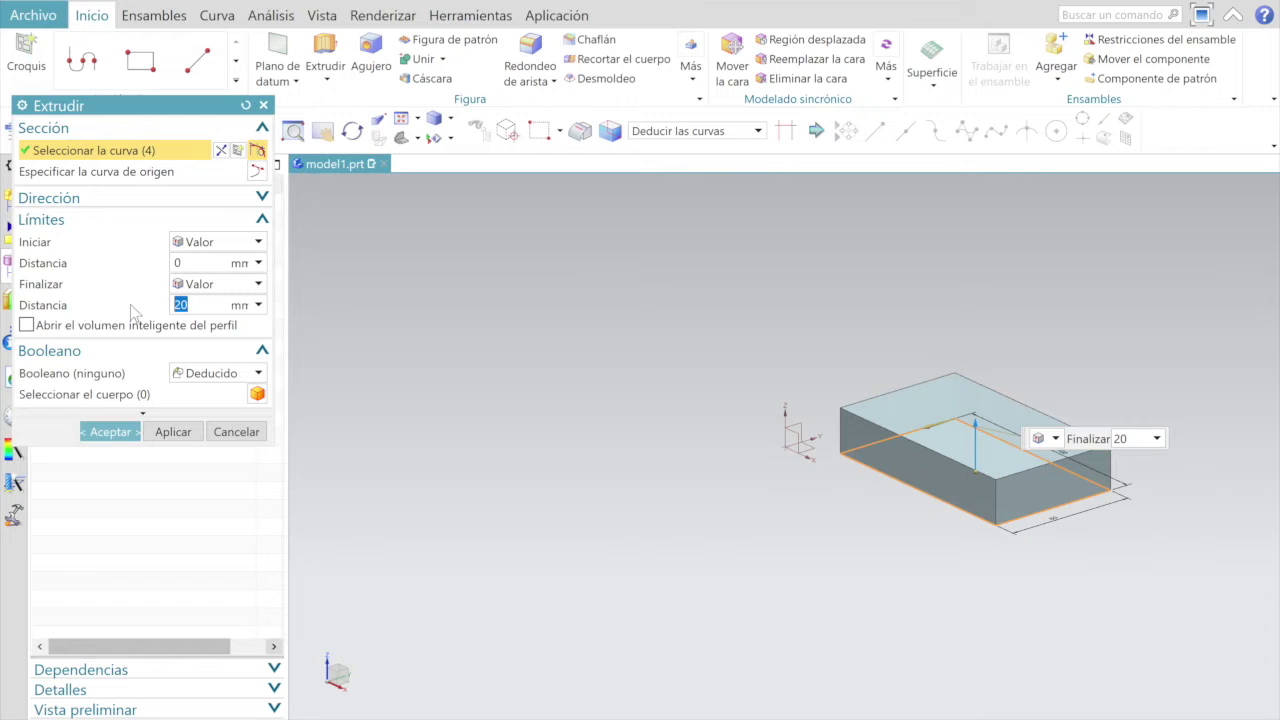
{"action": "left_click", "coordinate": [110, 431]}
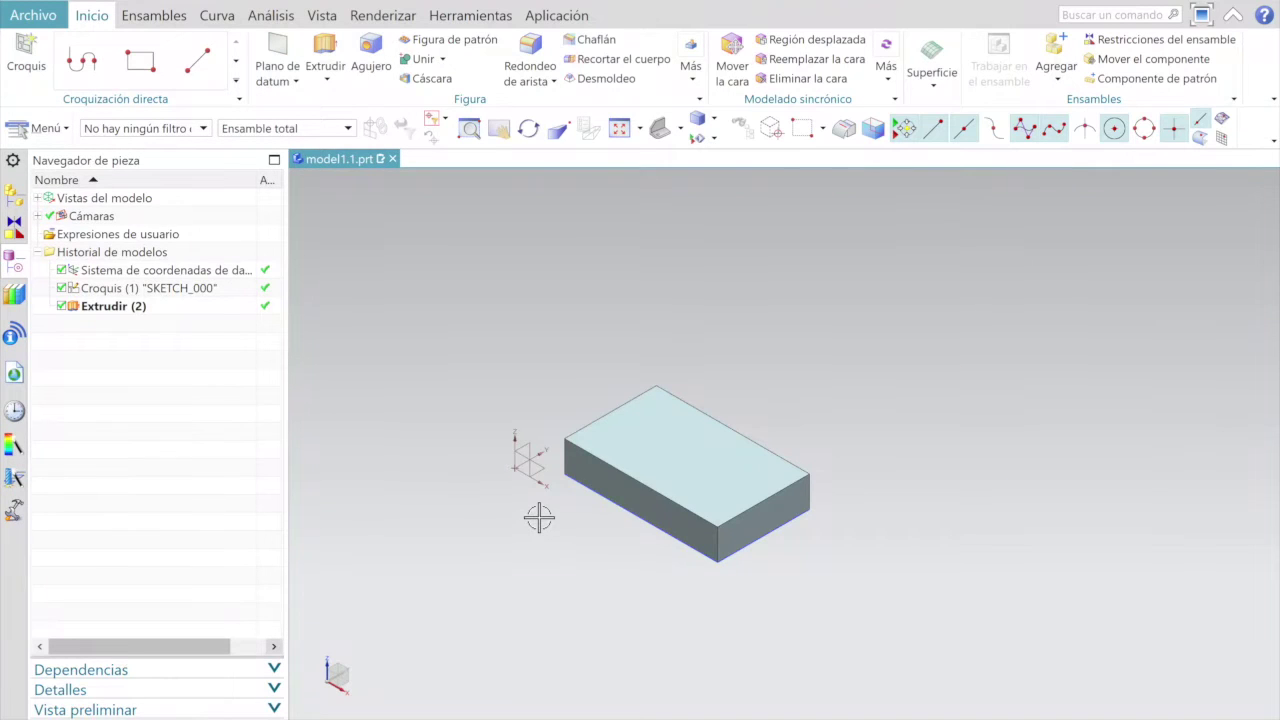
{"action": "scroll", "coordinate": [539, 517], "scroll_direction": "up", "scroll_amount": 2}
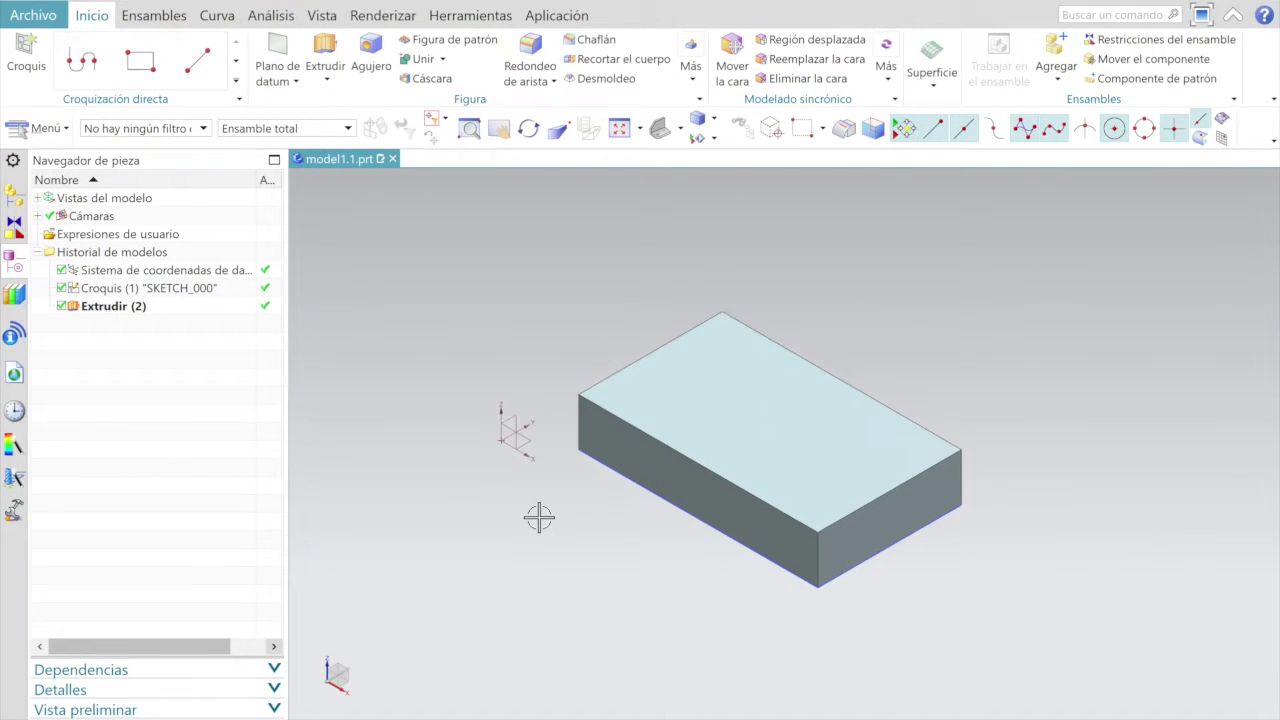
{"action": "scroll", "coordinate": [539, 517], "scroll_direction": "up", "scroll_amount": 2}
{"action": "scroll", "coordinate": [539, 517], "scroll_direction": "down", "scroll_amount": 5}
{"action": "scroll", "coordinate": [539, 517], "scroll_direction": "down", "scroll_amount": 1}
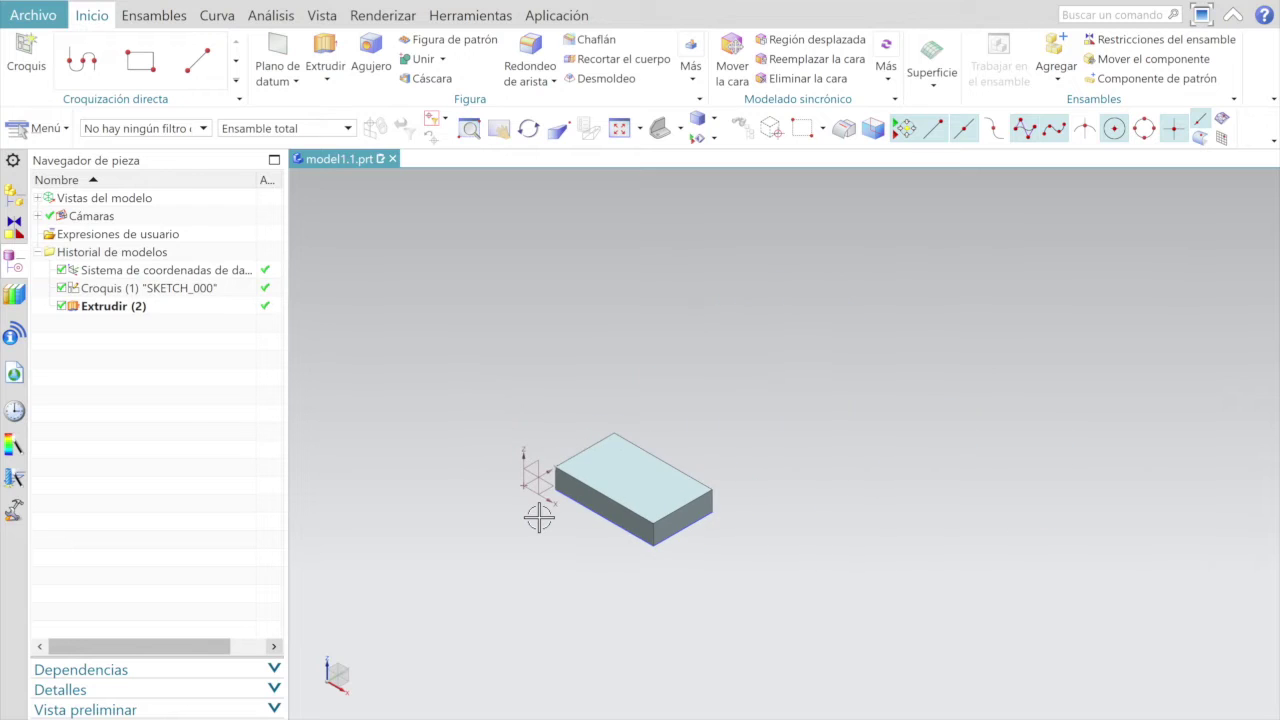
{"action": "scroll", "coordinate": [539, 517], "scroll_direction": "up", "scroll_amount": 3}
{"action": "scroll", "coordinate": [539, 517], "scroll_direction": "up", "scroll_amount": 2}
{"action": "scroll", "coordinate": [539, 517], "scroll_direction": "down", "scroll_amount": 4}
{"action": "scroll", "coordinate": [539, 517], "scroll_direction": "up", "scroll_amount": 3}
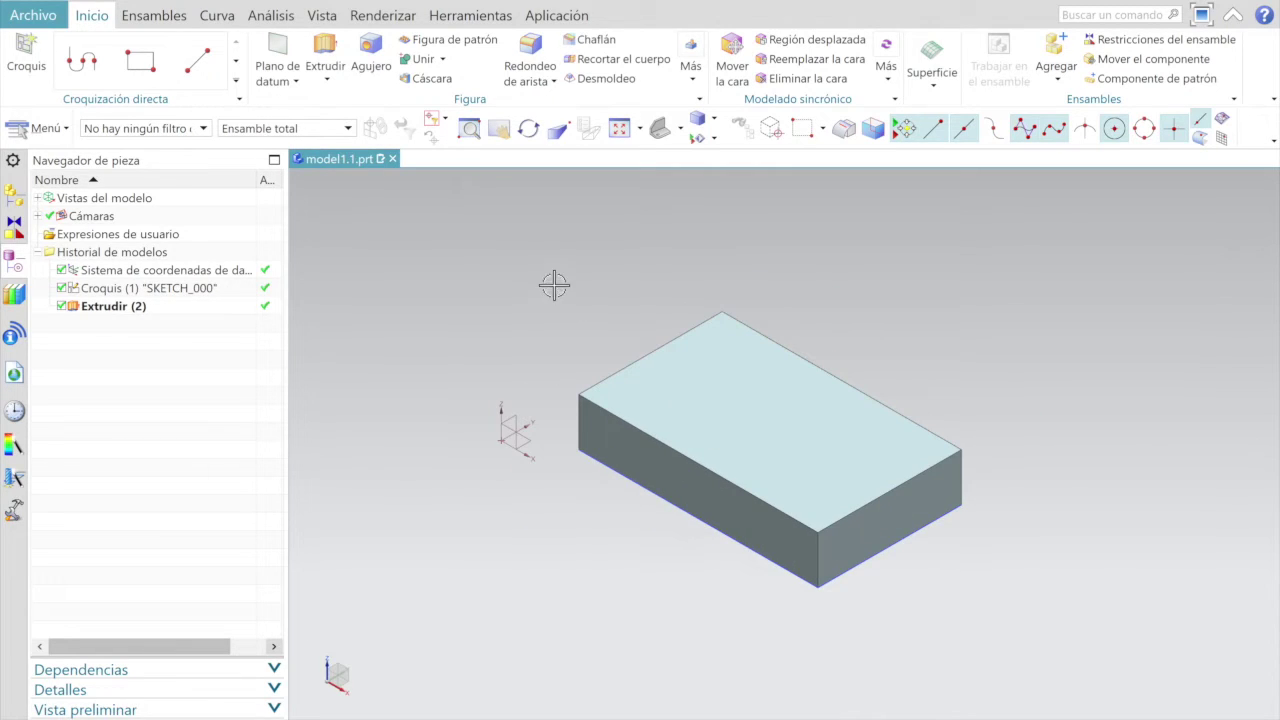
{"action": "mouse_move", "coordinate": [540, 289]}
{"action": "middle_mouse_down"}
{"action": "mouse_move", "coordinate": [620, 324]}
{"action": "mouse_move", "coordinate": [549, 283]}
{"action": "mouse_move", "coordinate": [534, 349]}
{"action": "mouse_move", "coordinate": [545, 342]}
{"action": "mouse_move", "coordinate": [537, 291]}
{"action": "mouse_move", "coordinate": [696, 368]}
{"action": "middle_mouse_up"}
{"action": "key", "text": "Home"}
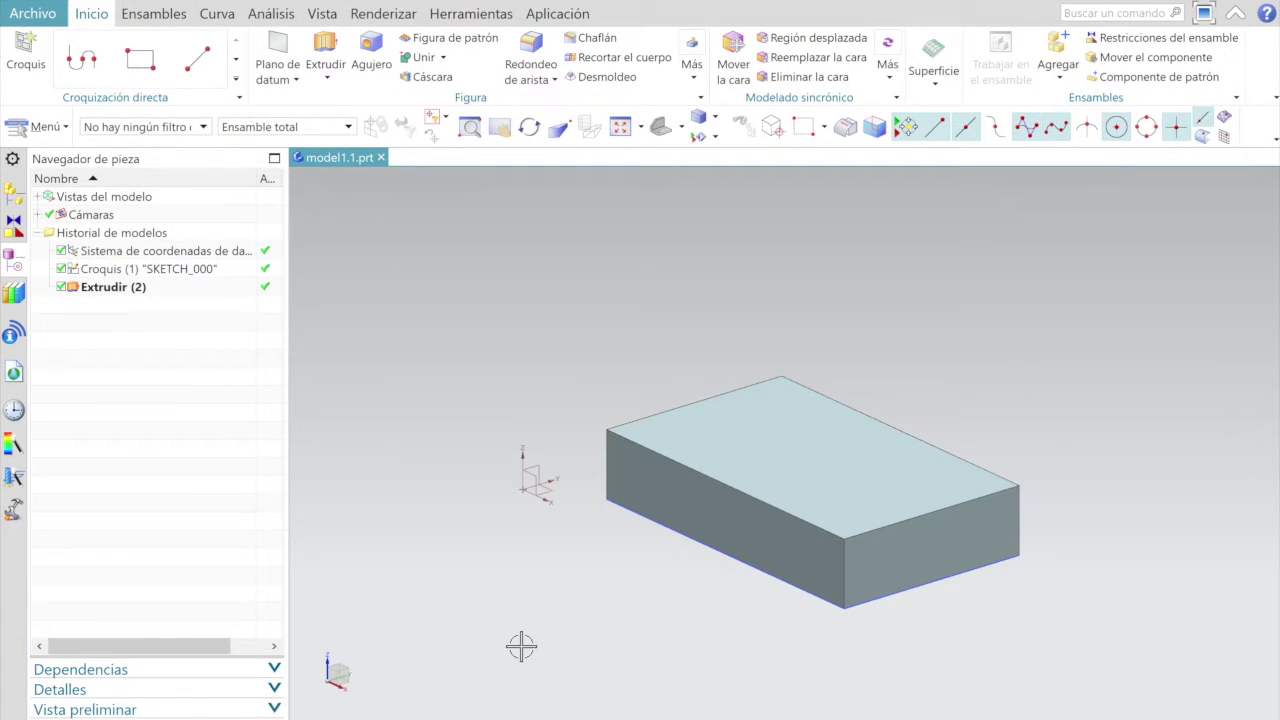
{"action": "left_click", "coordinate": [683, 128]}
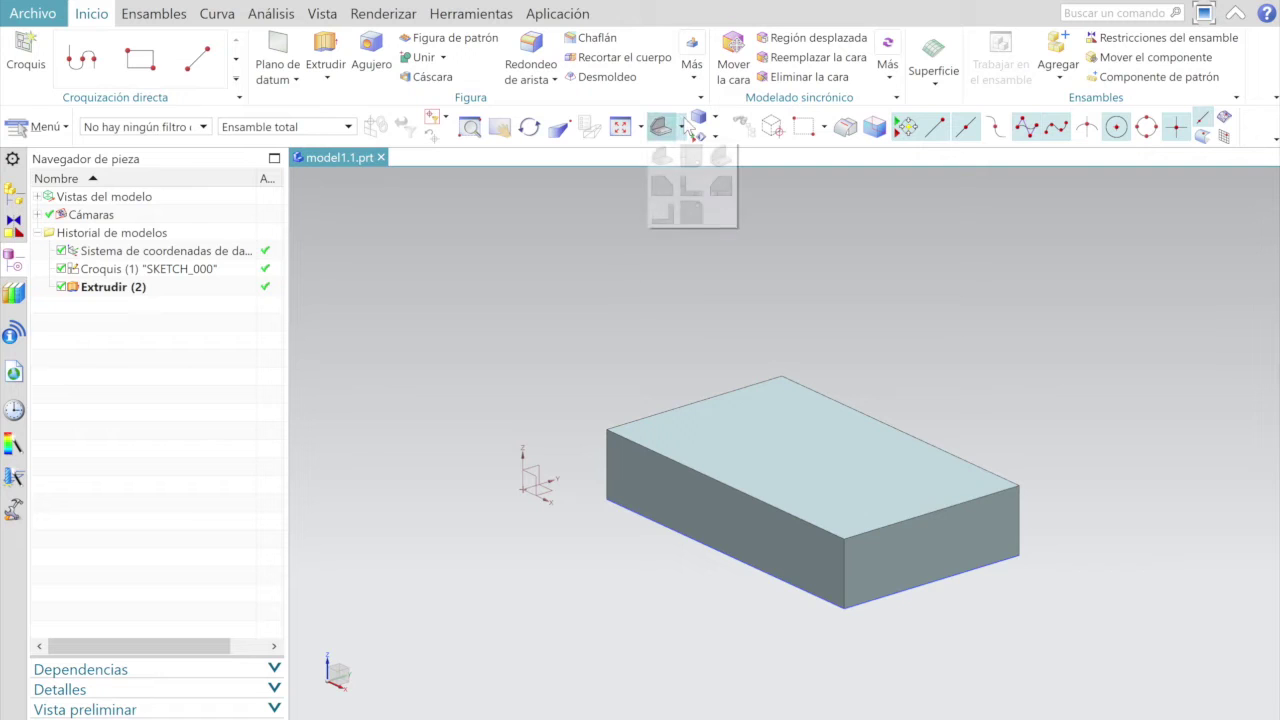
Step: Create sketch SKETCH_001 on the block's face and view it straight on in Alzado
{"action": "left_click", "coordinate": [690, 157]}
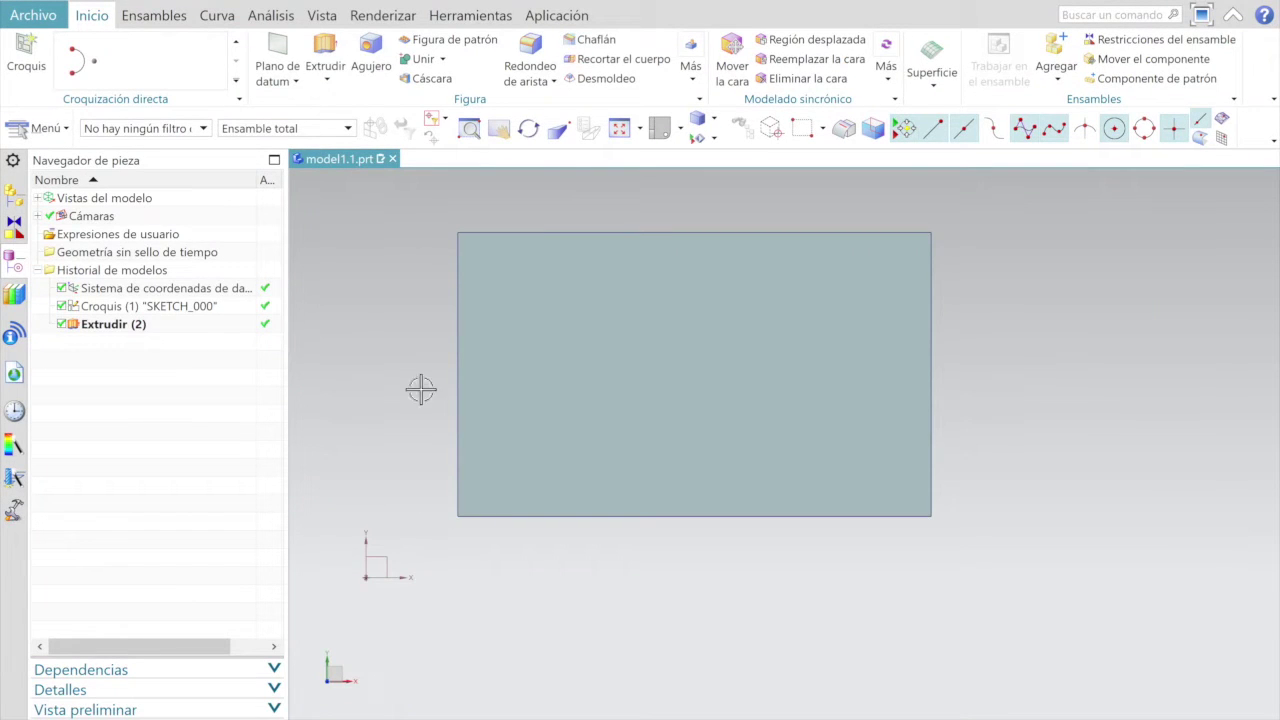
{"action": "left_click", "coordinate": [36, 34]}
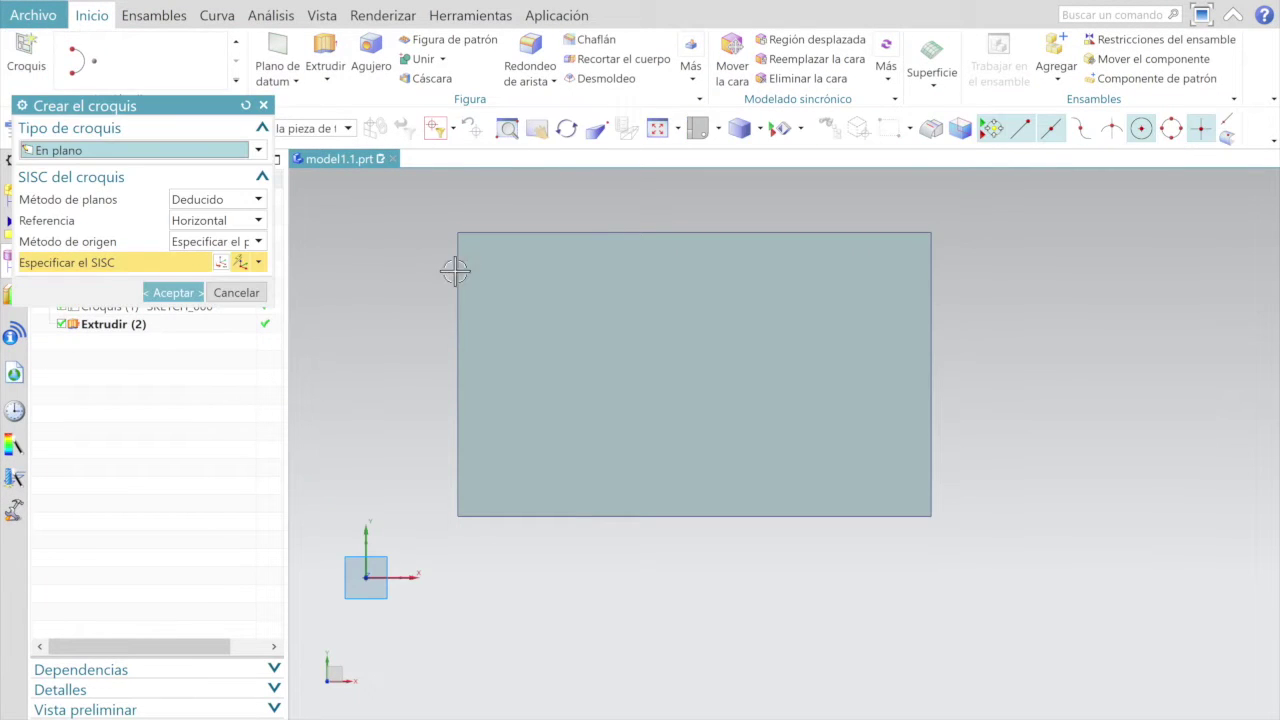
{"action": "left_click", "coordinate": [475, 270]}
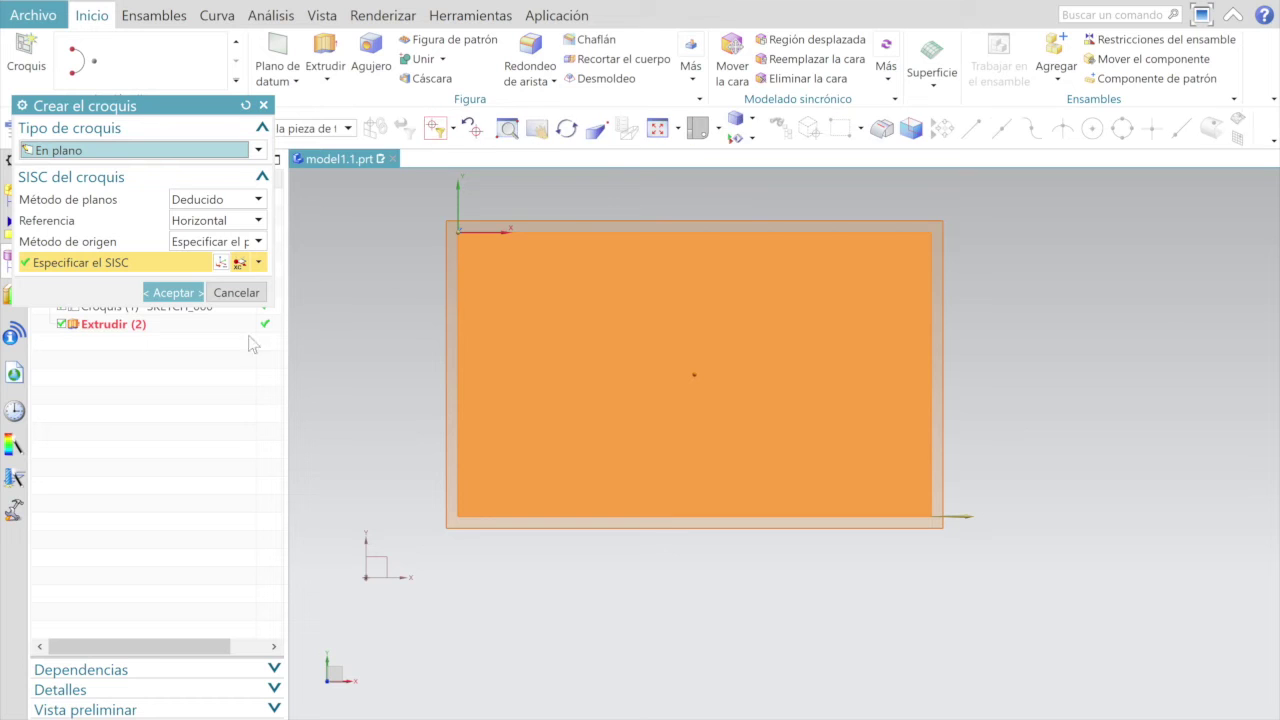
{"action": "left_click", "coordinate": [175, 292]}
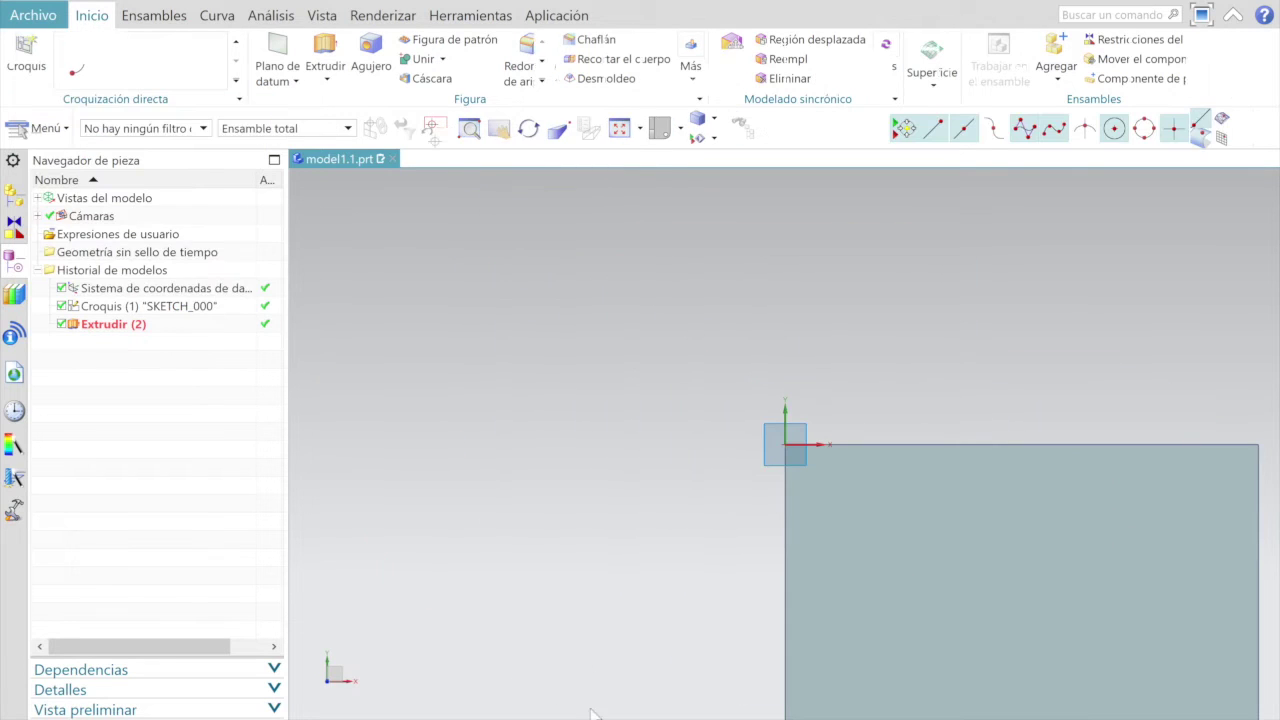
{"action": "left_click", "coordinate": [680, 129]}
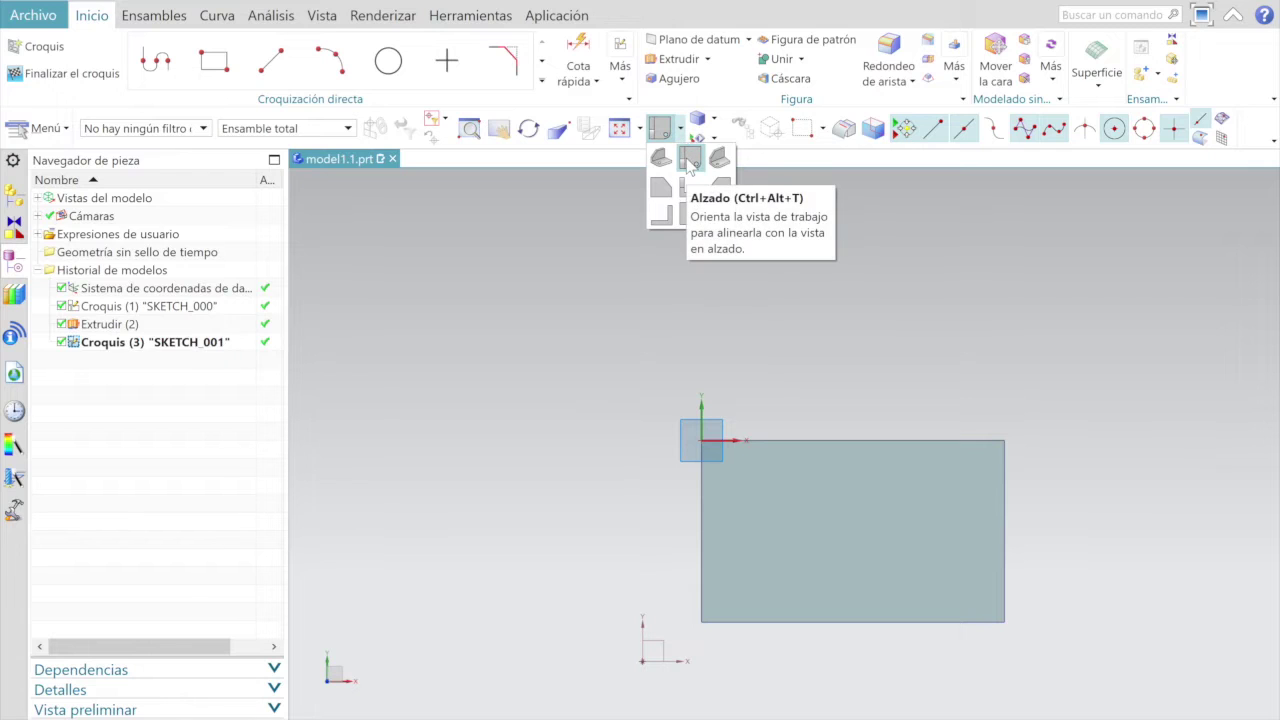
{"action": "left_click", "coordinate": [690, 160]}
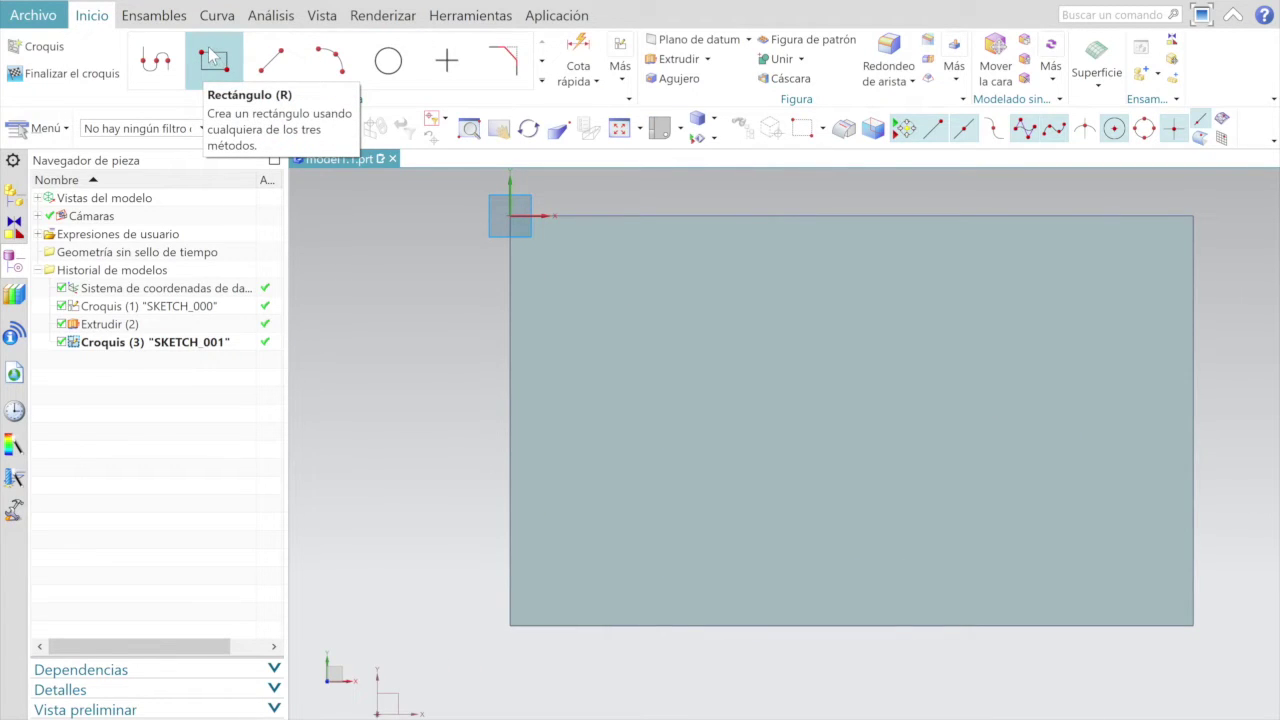
{"action": "left_click", "coordinate": [212, 57]}
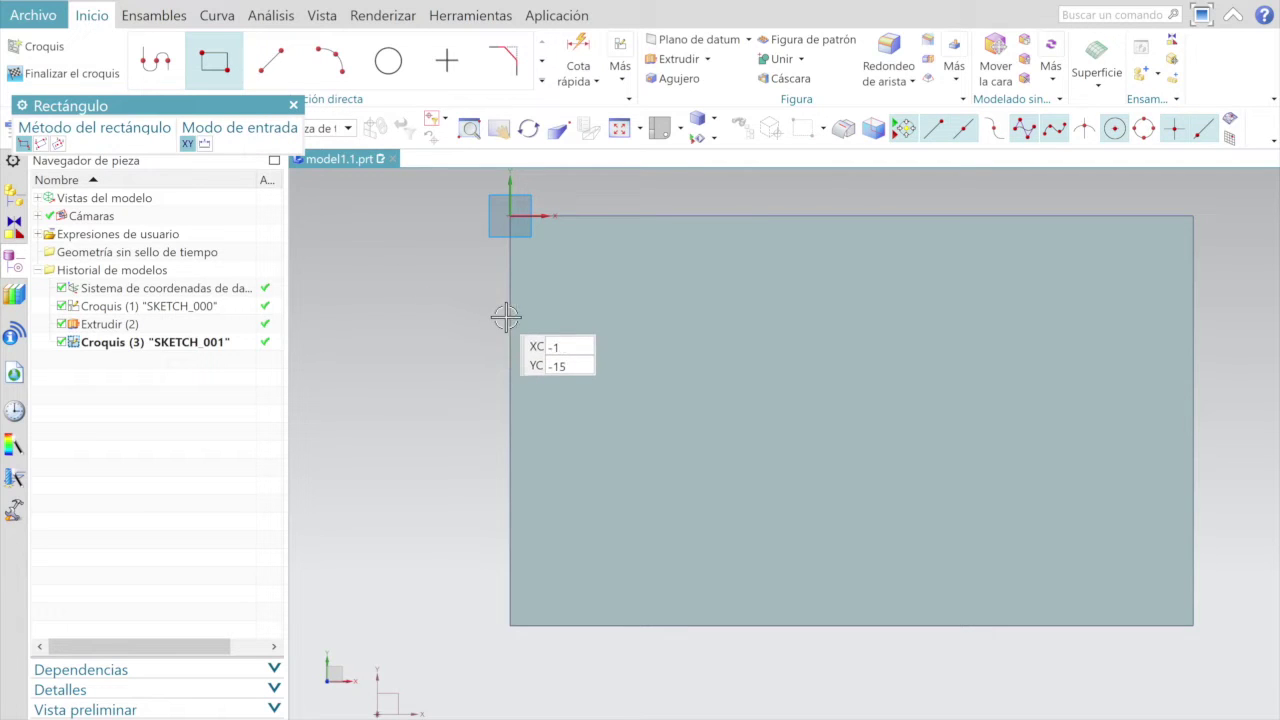
Step: Draw one rectangle against the block's left edge and another against its right edge
{"action": "left_click", "coordinate": [510, 318]}
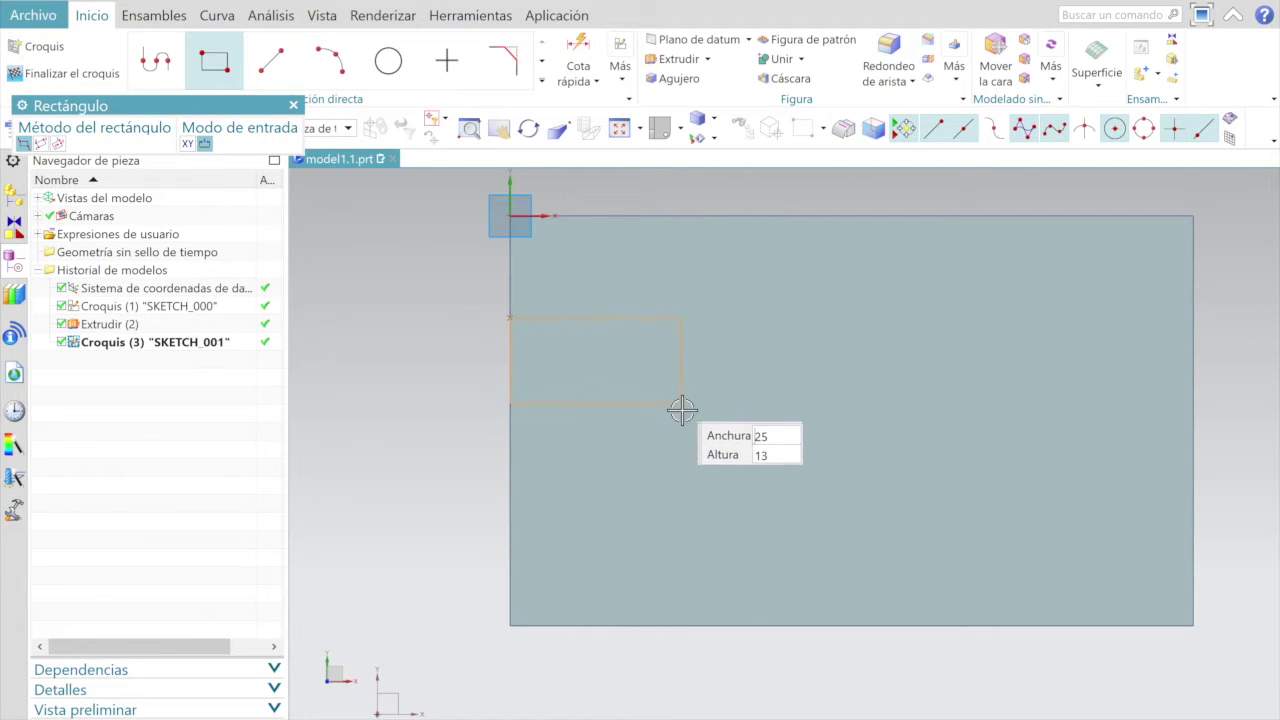
{"action": "left_click", "coordinate": [683, 442]}
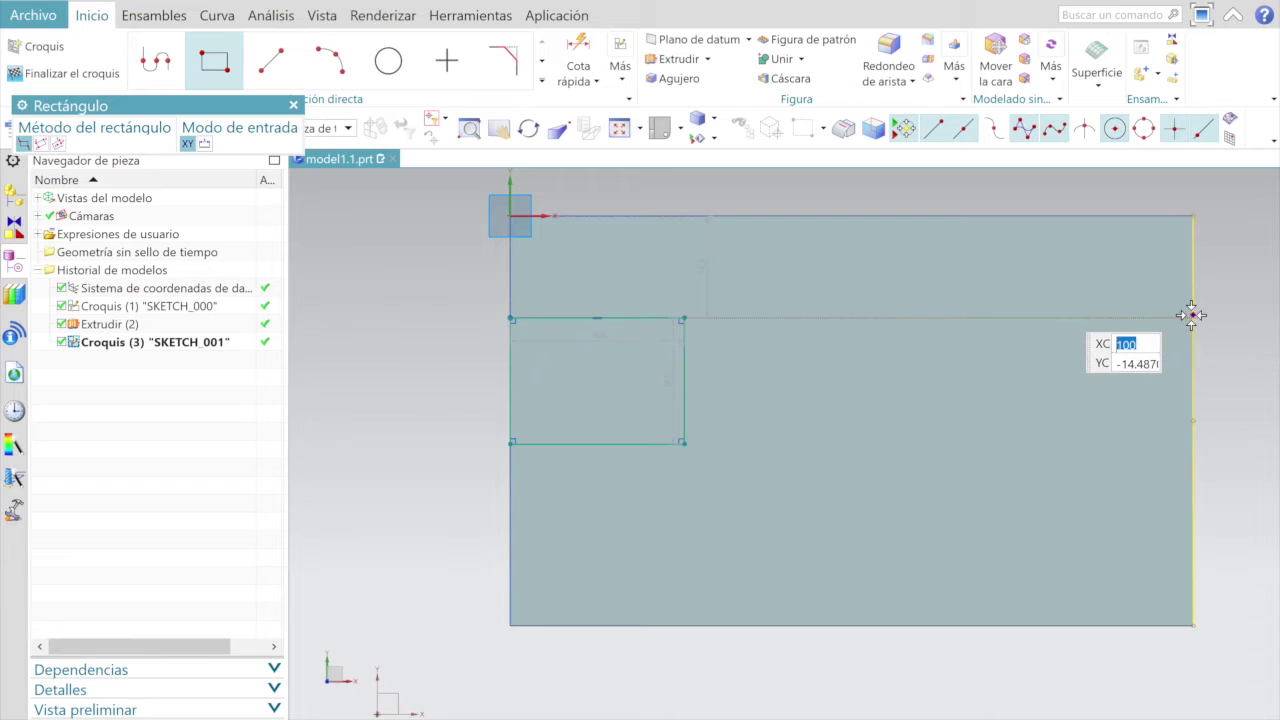
{"action": "left_click", "coordinate": [1192, 316]}
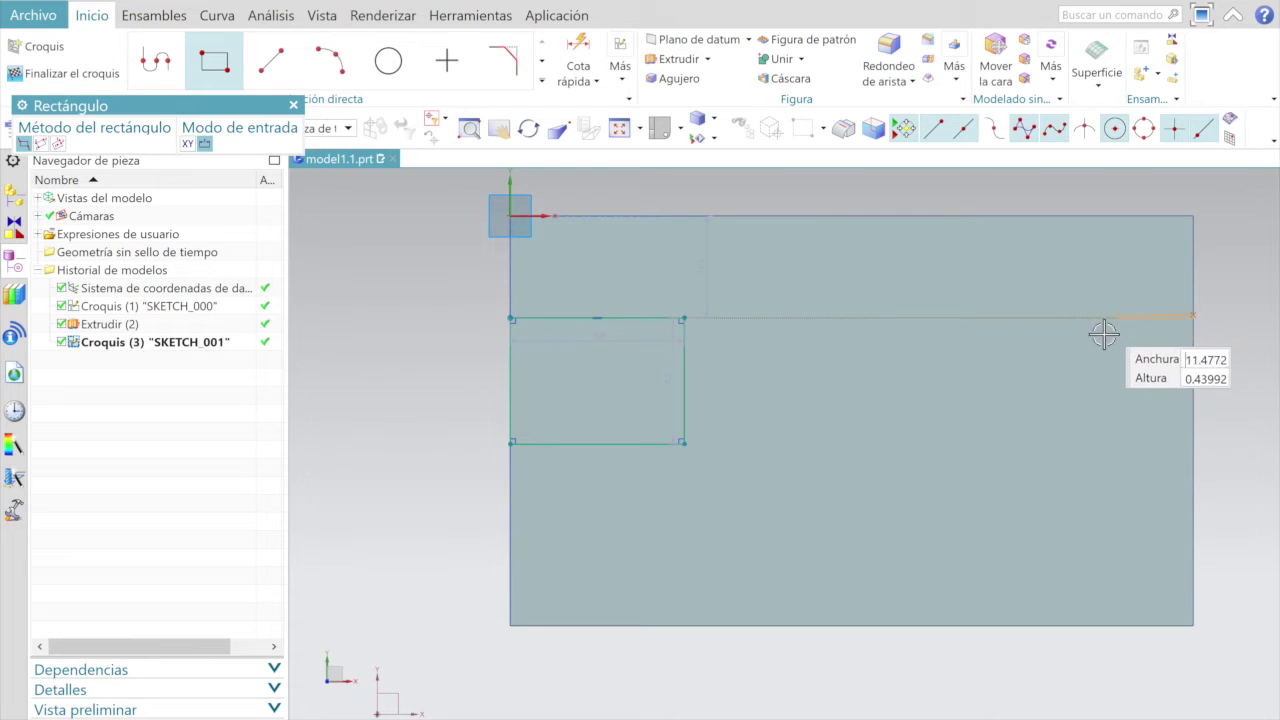
{"action": "left_click", "coordinate": [1009, 443]}
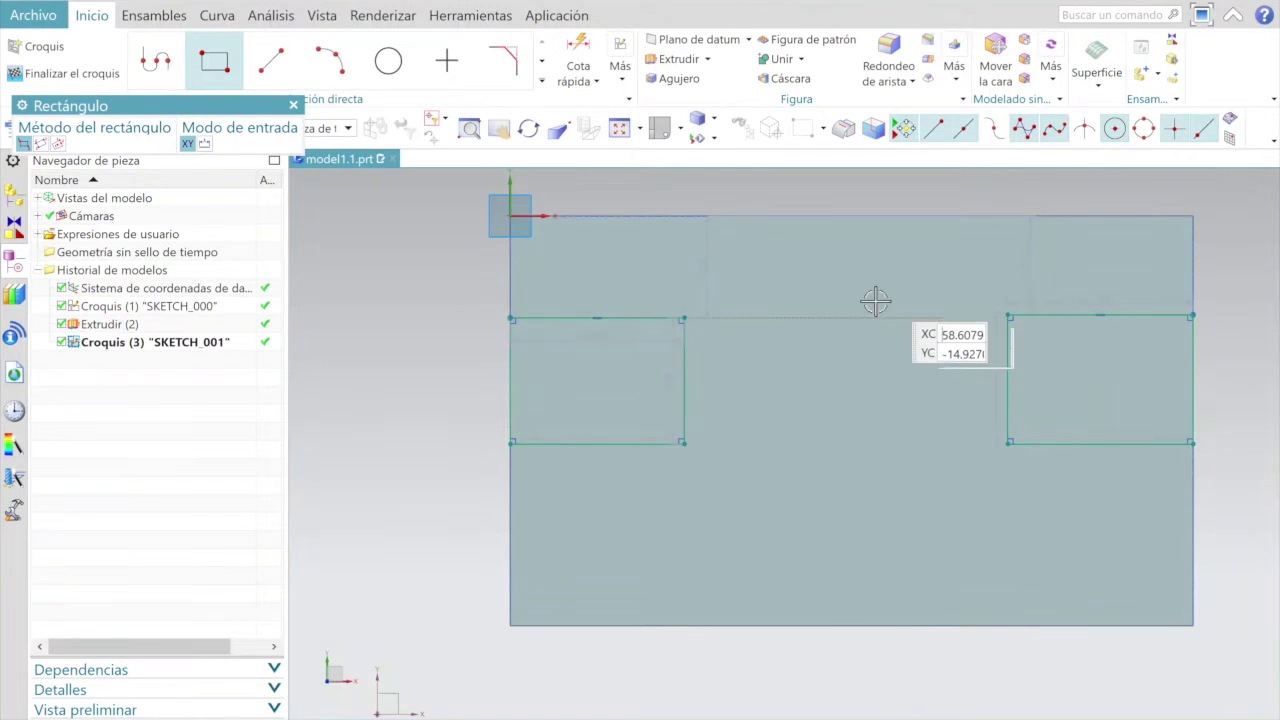
{"action": "scroll", "coordinate": [587, 313], "scroll_direction": "up", "scroll_amount": 3}
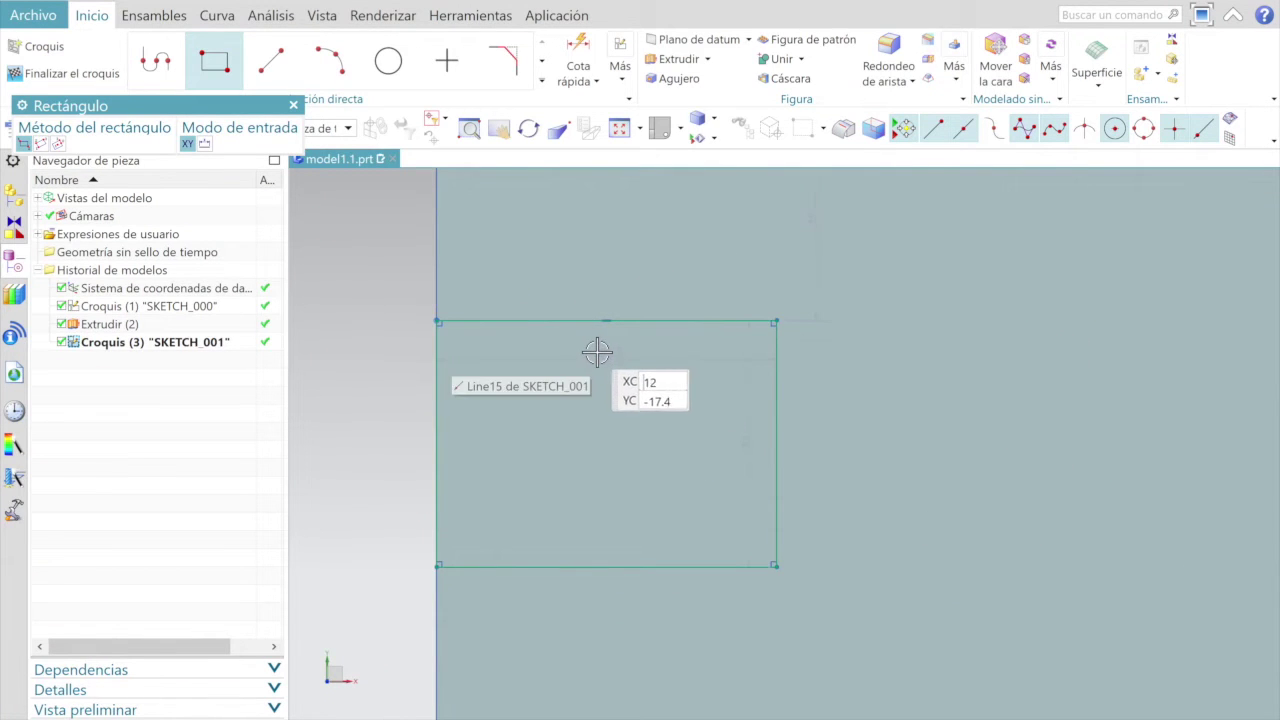
{"action": "key", "text": "Escape"}
{"action": "scroll", "coordinate": [604, 352], "scroll_direction": "up", "scroll_amount": 2}
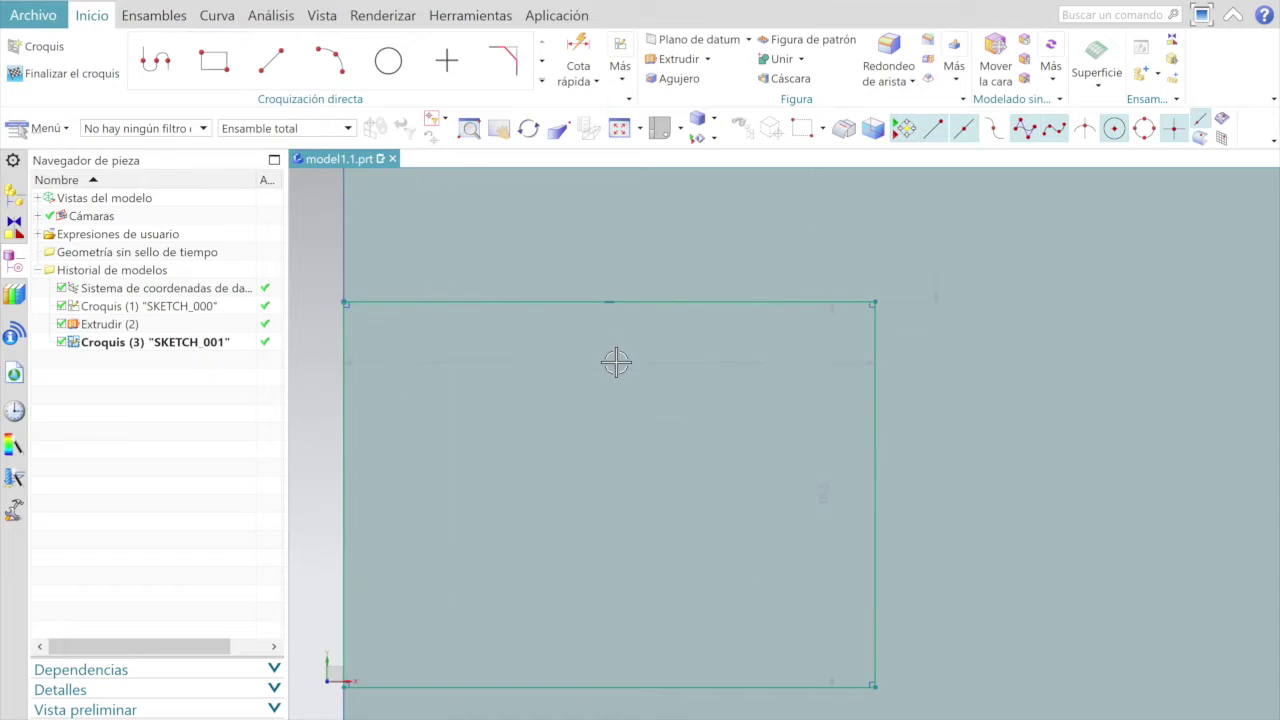
Step: Dimension the left rectangle 20 mm wide, 20 mm tall and 20 mm below the top edge
{"action": "left_click_drag", "start_coordinate": [609, 301], "coordinate": [613, 270]}
{"action": "type", "text": "20"}
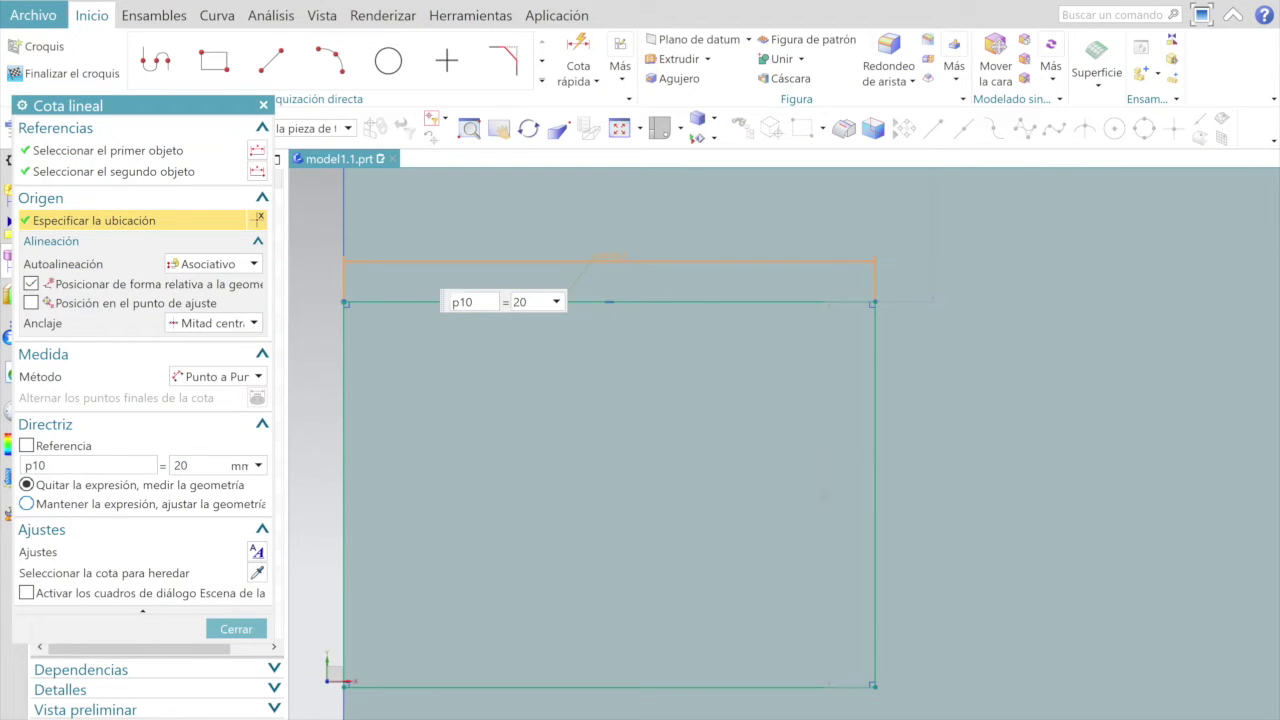
{"action": "type", "text": "0"}
{"action": "key", "text": "Return"}
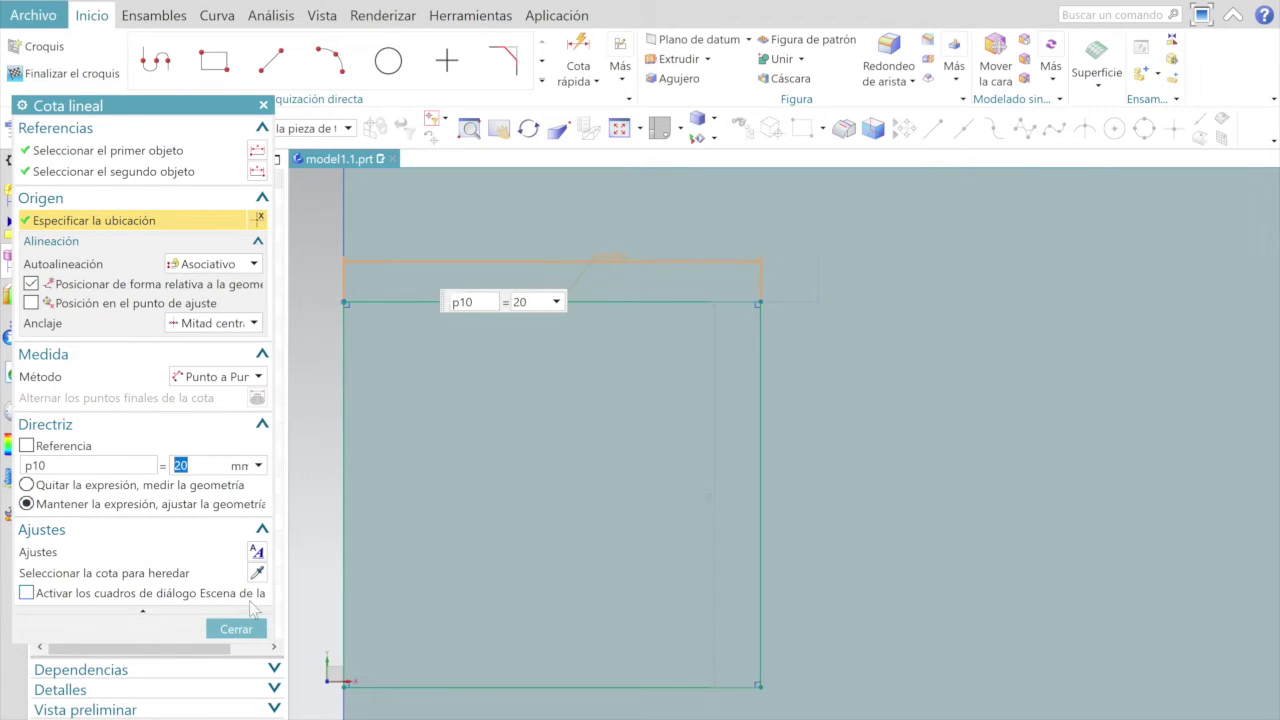
{"action": "left_click", "coordinate": [250, 628]}
{"action": "scroll", "coordinate": [508, 451], "scroll_direction": "down", "scroll_amount": 2}
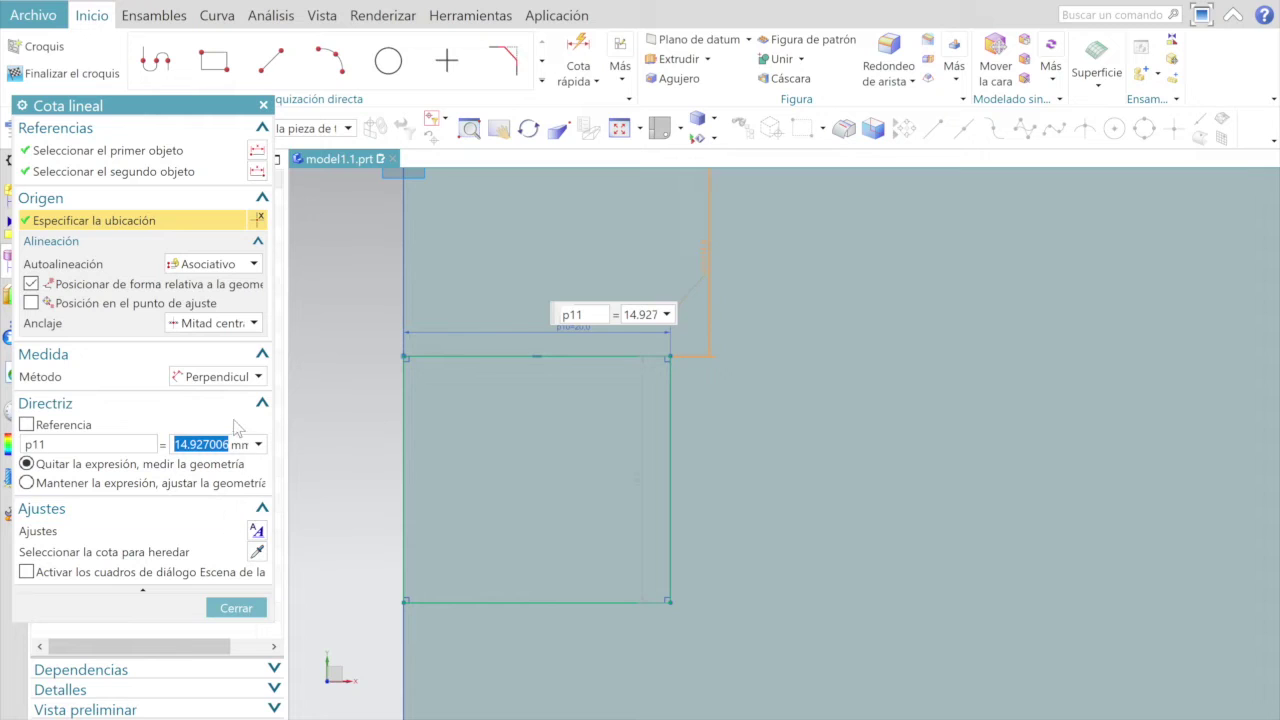
{"action": "type", "text": "20"}
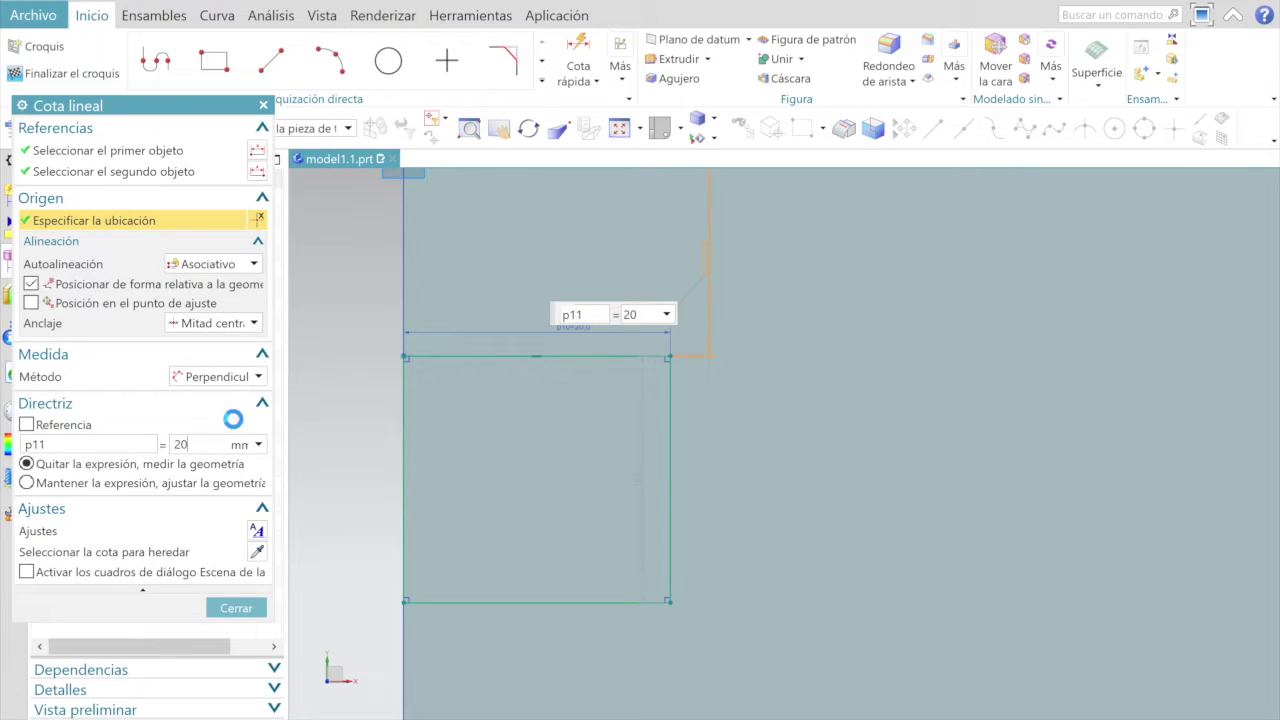
{"action": "left_click", "coordinate": [27, 483]}
{"action": "left_click", "coordinate": [236, 608]}
{"action": "scroll", "coordinate": [705, 488], "scroll_direction": "up", "scroll_amount": 1}
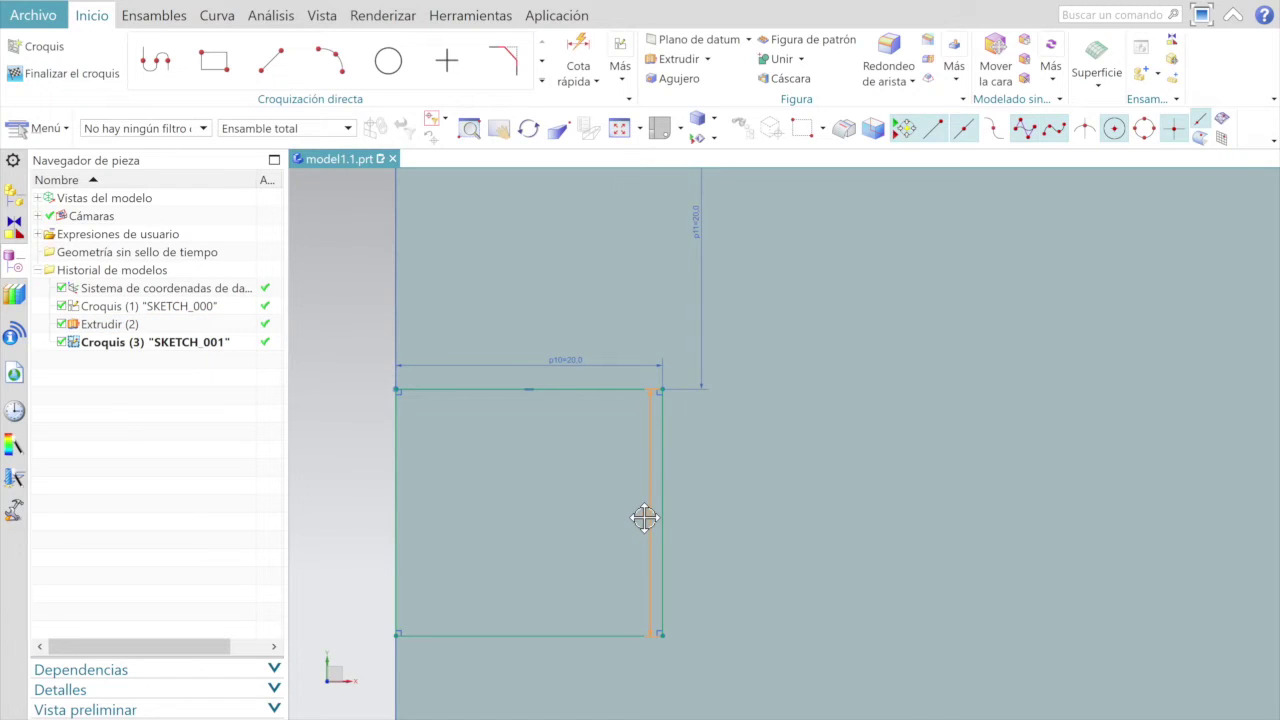
{"action": "left_click_drag", "start_coordinate": [632, 518], "coordinate": [680, 516]}
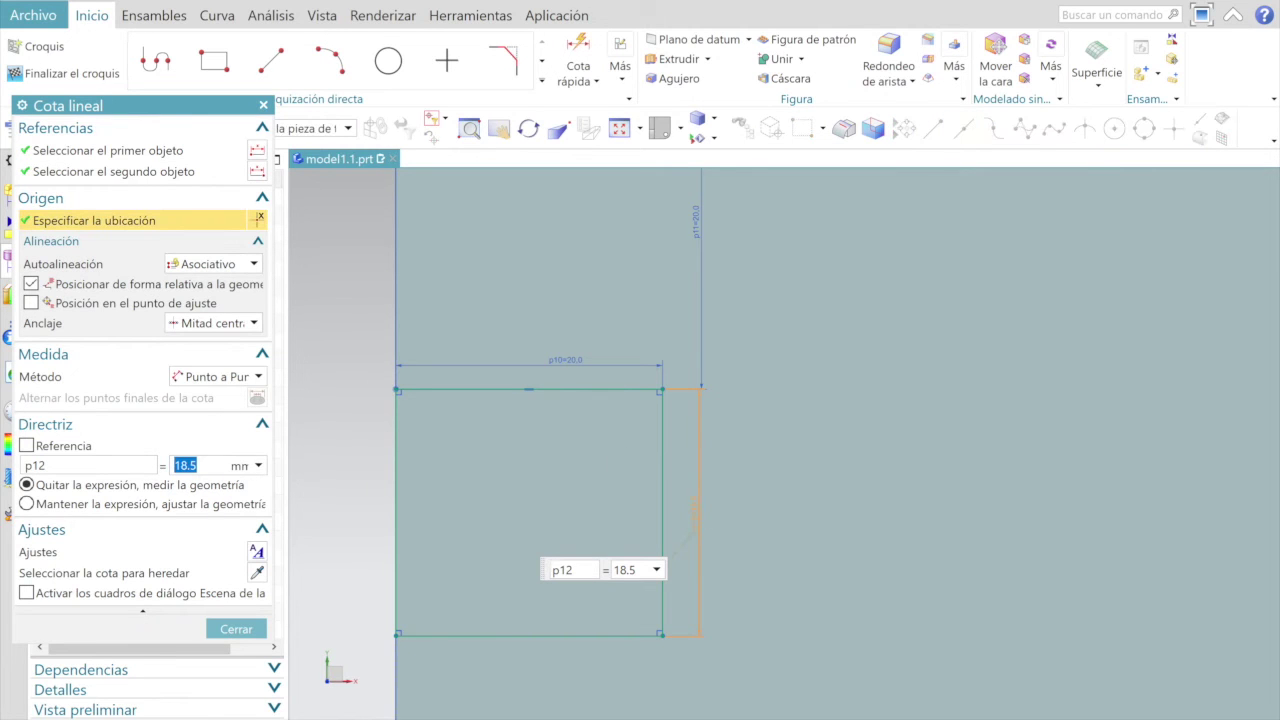
{"action": "left_click", "coordinate": [185, 500]}
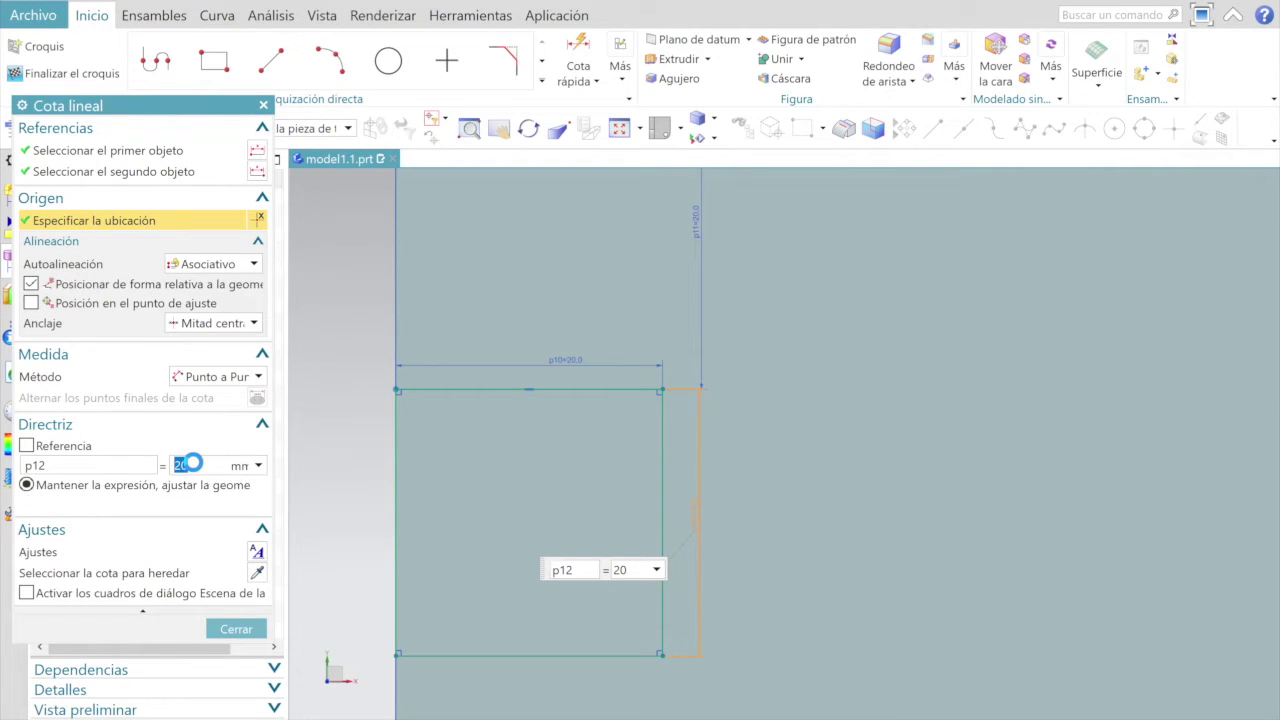
{"action": "left_click", "coordinate": [236, 629]}
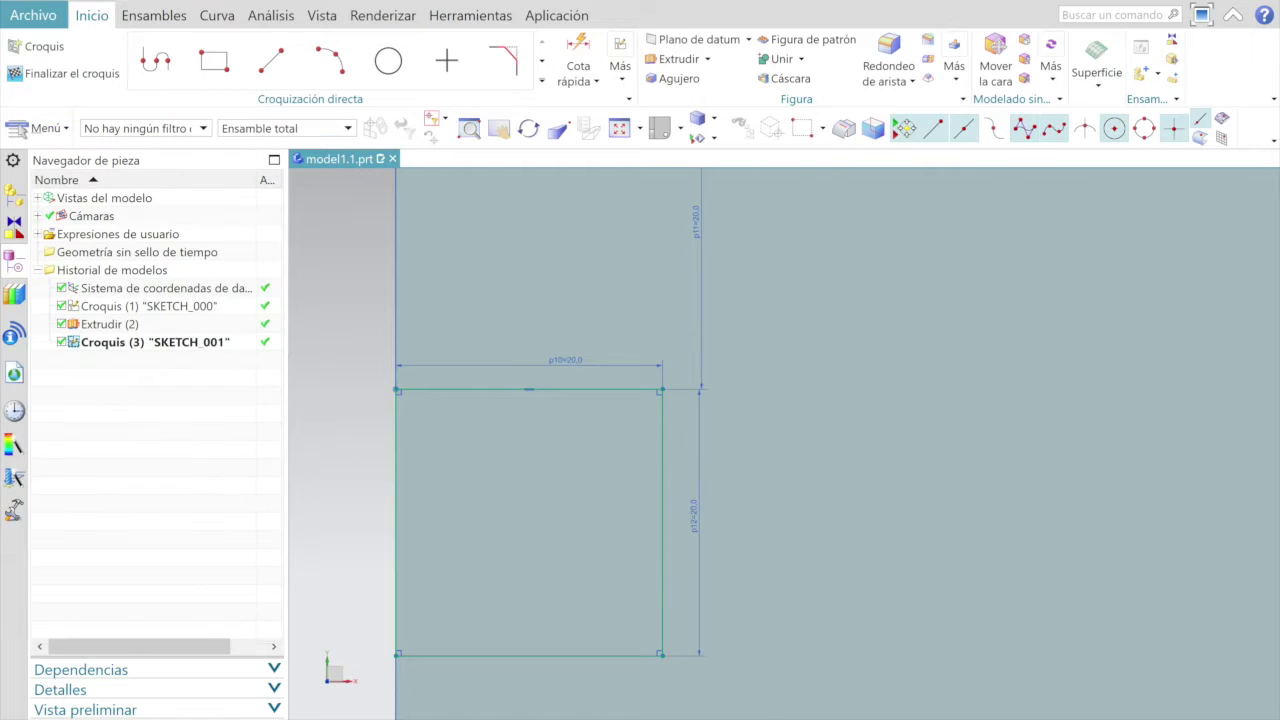
Step: Set the right rectangle's top-edge width to 20 mm
{"action": "scroll", "coordinate": [769, 486], "scroll_direction": "down", "scroll_amount": 3}
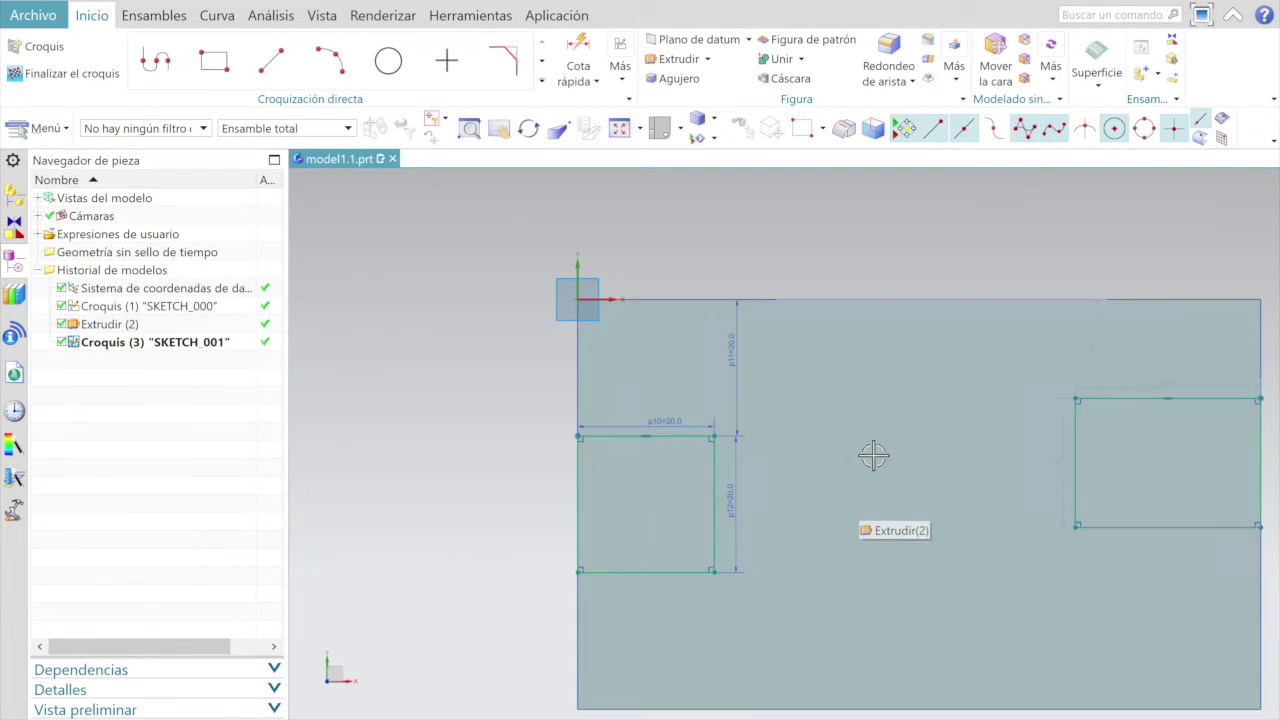
{"action": "scroll", "coordinate": [871, 452], "scroll_direction": "down", "scroll_amount": 1}
{"action": "scroll", "coordinate": [873, 455], "scroll_direction": "down", "scroll_amount": 2}
{"action": "scroll", "coordinate": [873, 453], "scroll_direction": "down", "scroll_amount": 2}
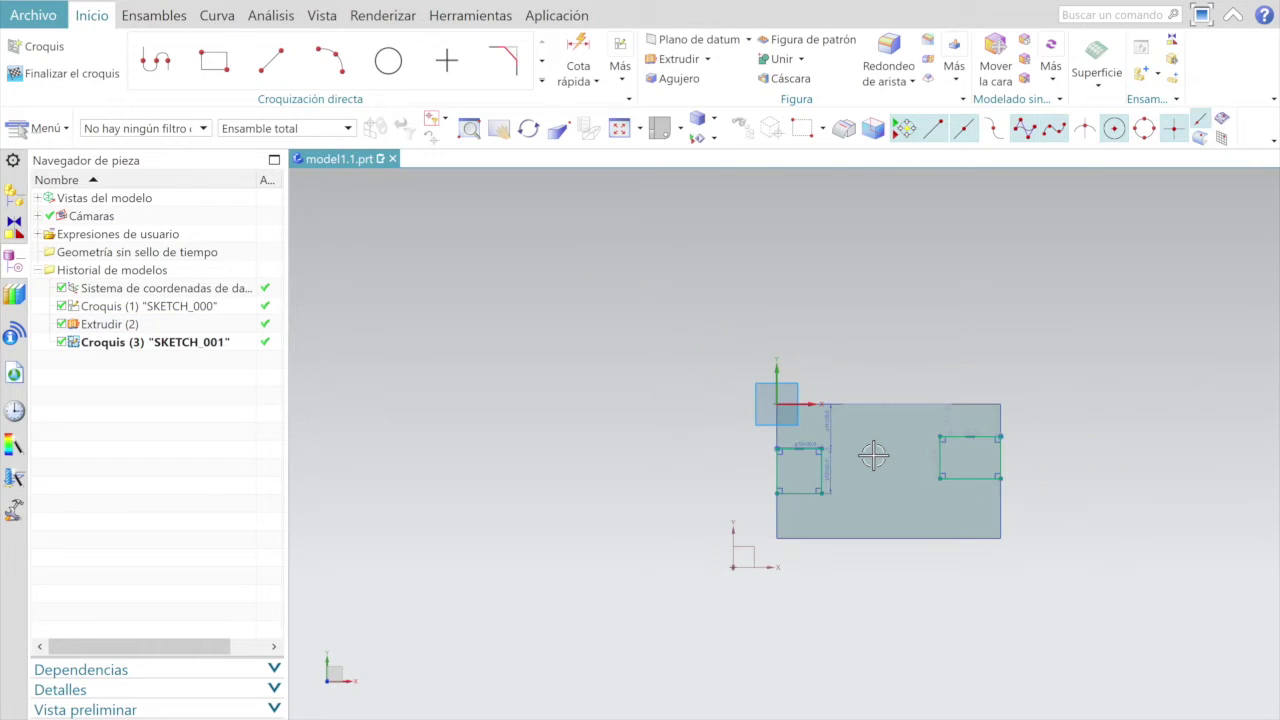
{"action": "scroll", "coordinate": [983, 443], "scroll_direction": "up", "scroll_amount": 5}
{"action": "scroll", "coordinate": [983, 441], "scroll_direction": "up", "scroll_amount": 4}
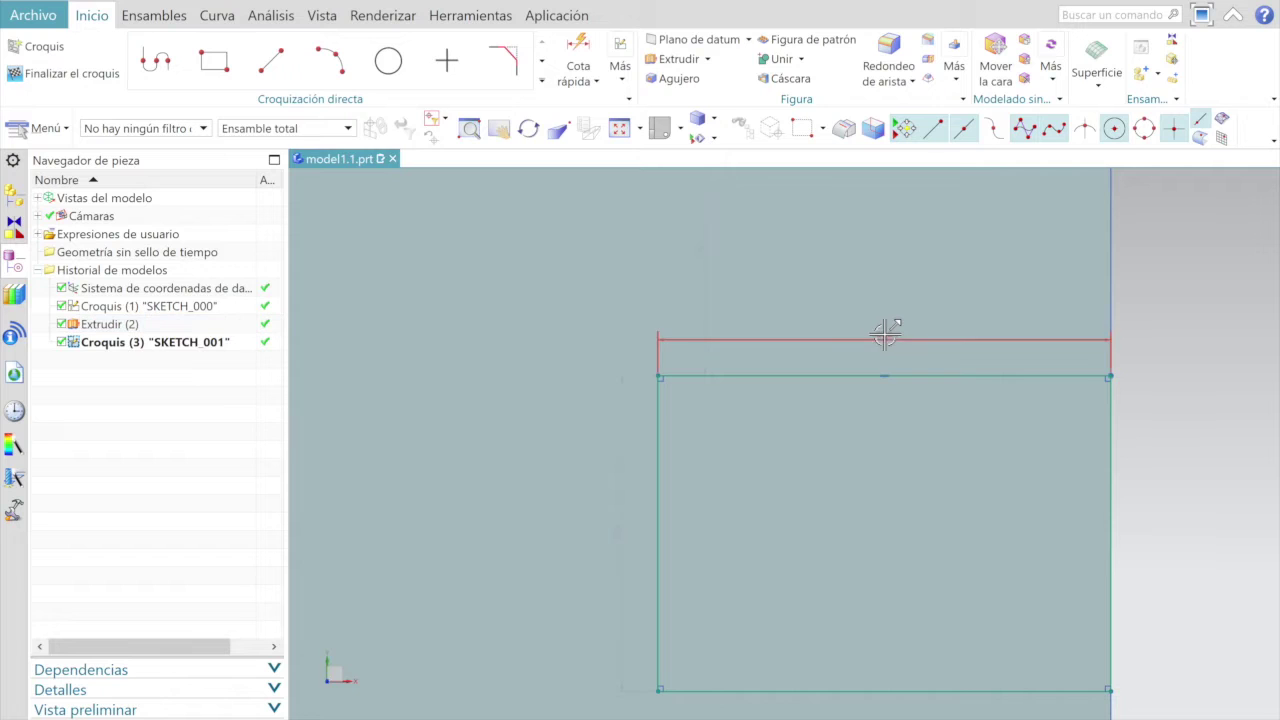
{"action": "left_click", "coordinate": [889, 348]}
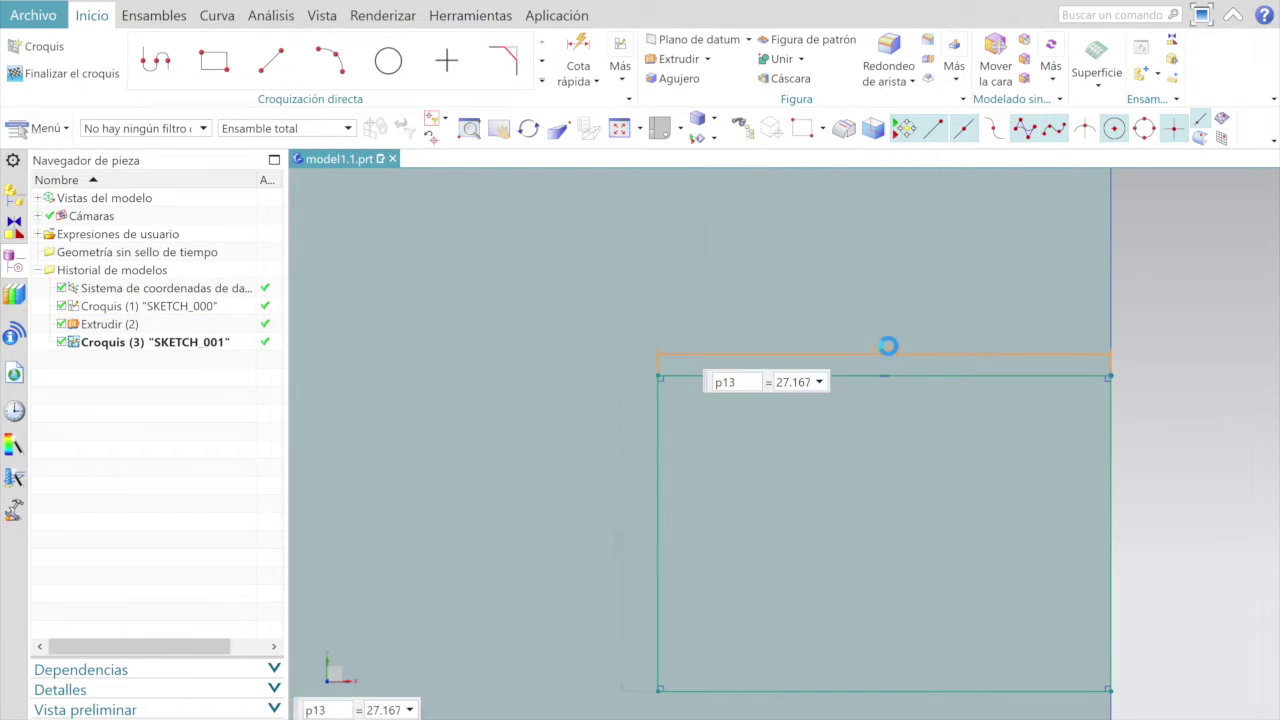
{"action": "type", "text": "20"}
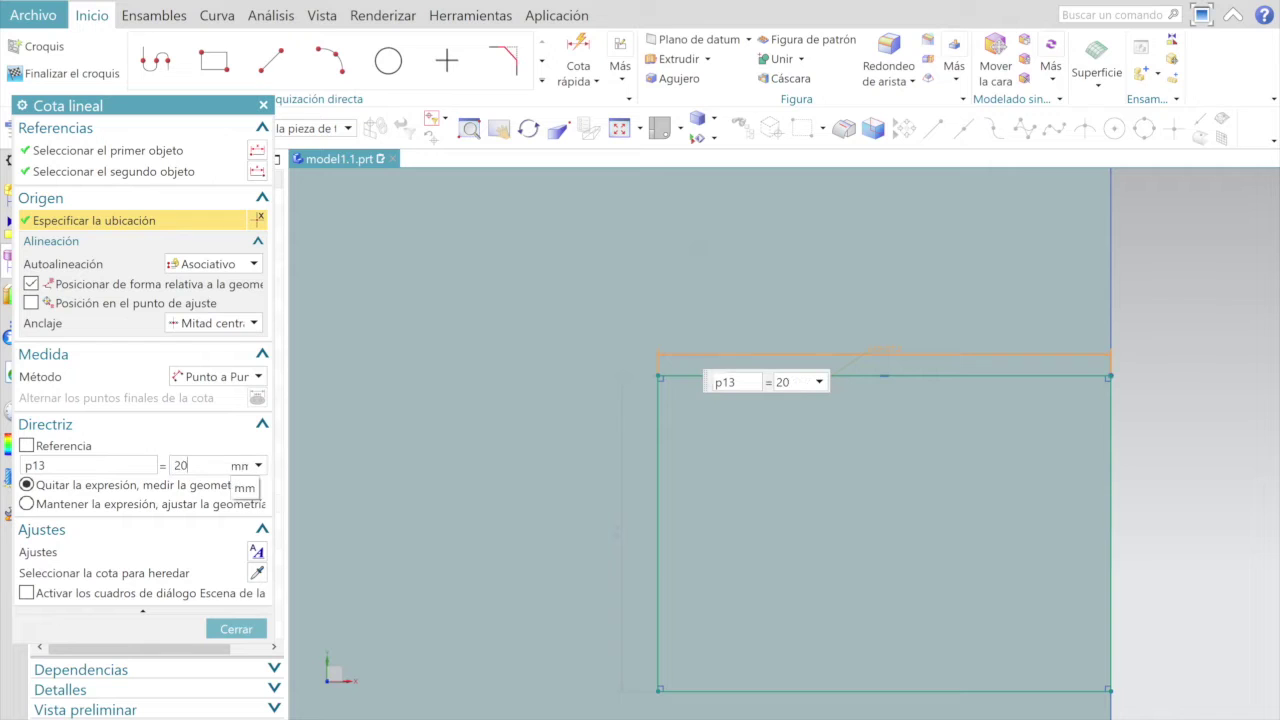
{"action": "key", "text": "Return"}
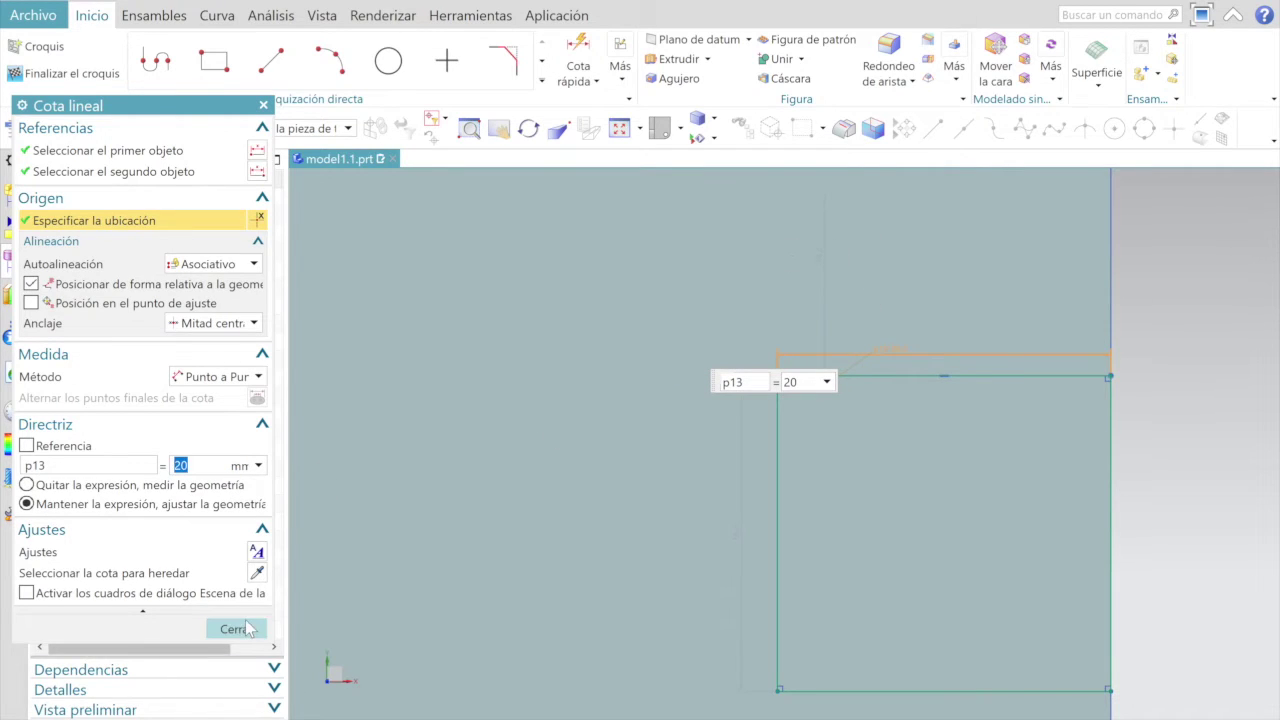
{"action": "left_click", "coordinate": [234, 629]}
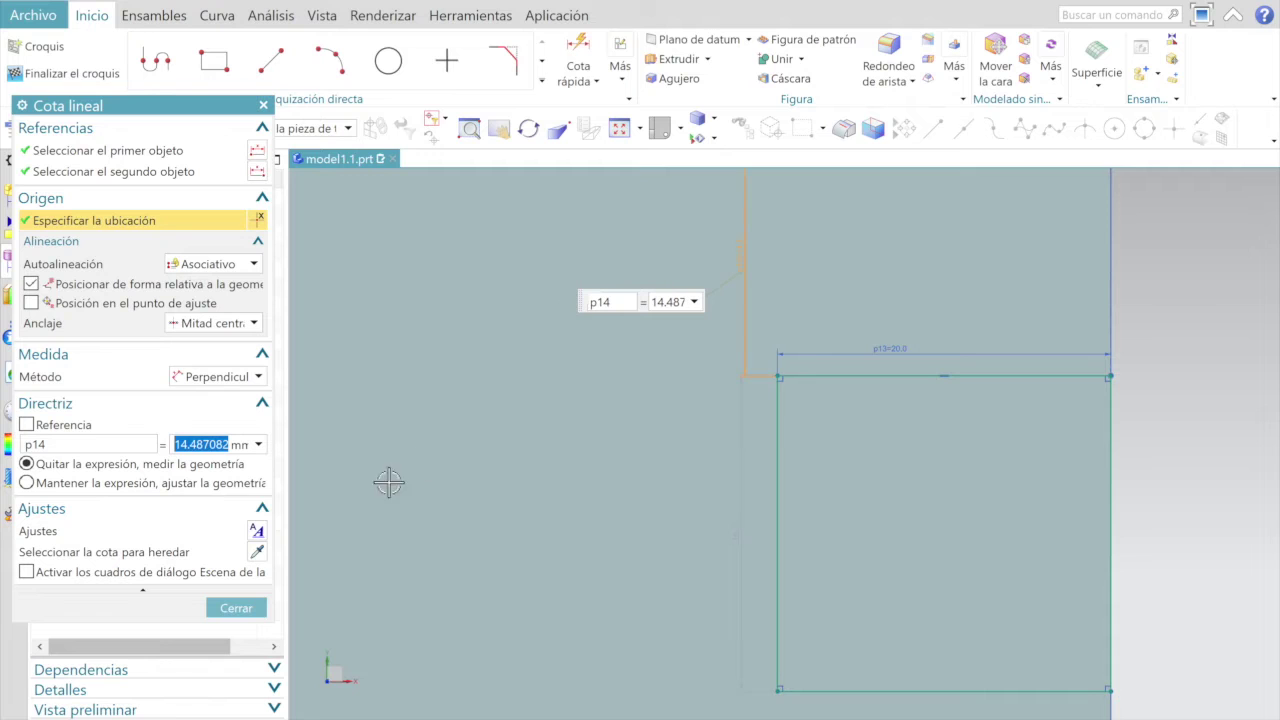
Step: Place the right rectangle 20 mm below the top edge and make it 20 mm tall
{"action": "type", "text": "20"}
{"action": "key", "text": "Return"}
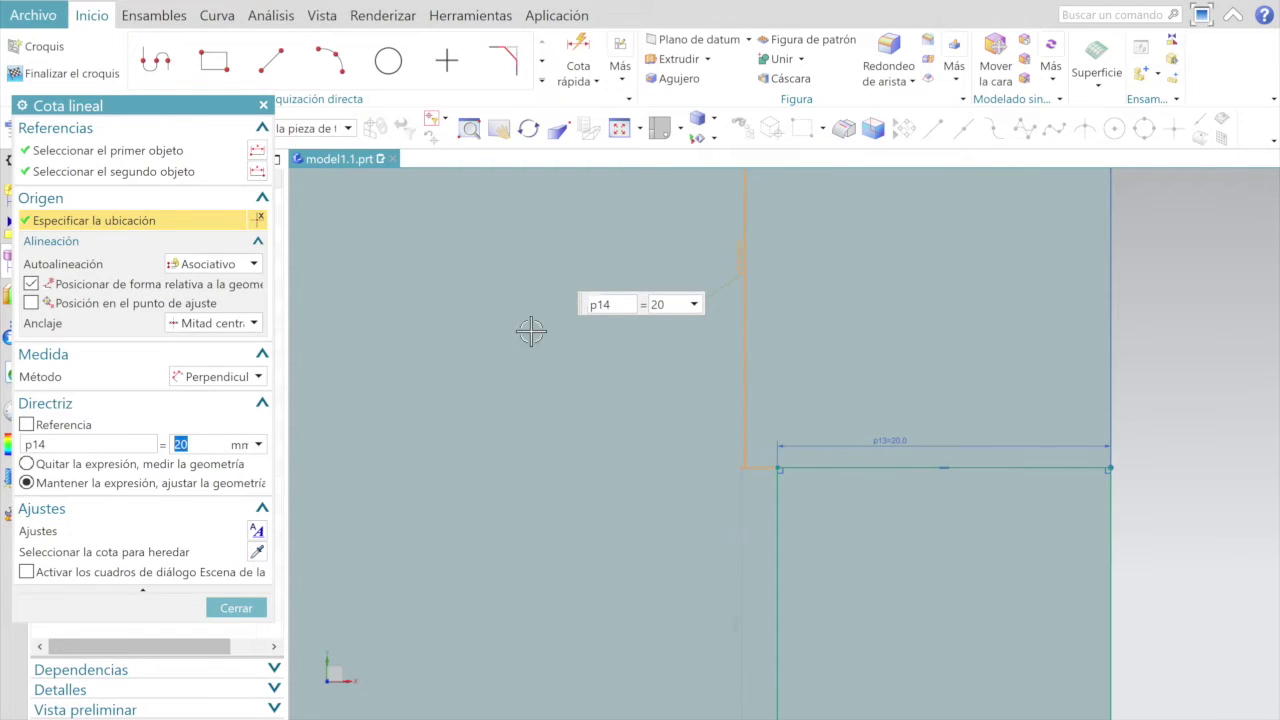
{"action": "left_click", "coordinate": [236, 608]}
{"action": "scroll", "coordinate": [640, 356], "scroll_direction": "down", "scroll_amount": 3}
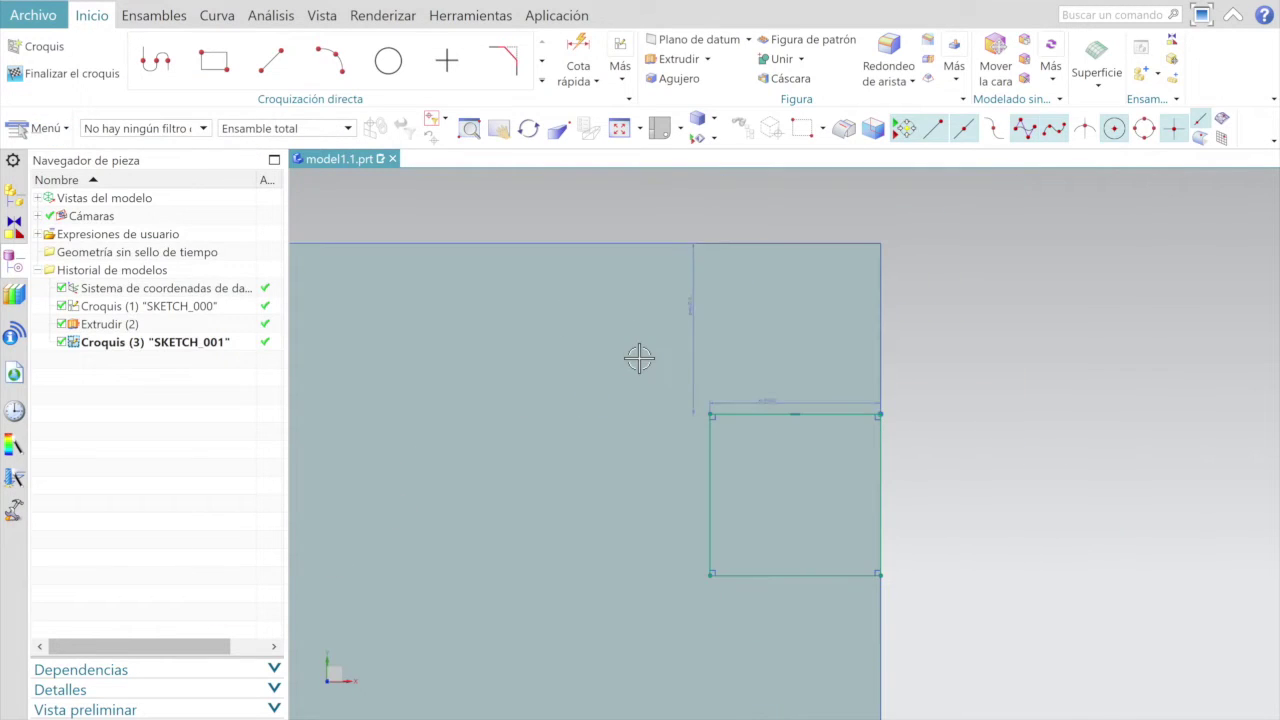
{"action": "scroll", "coordinate": [645, 532], "scroll_direction": "up", "scroll_amount": 2}
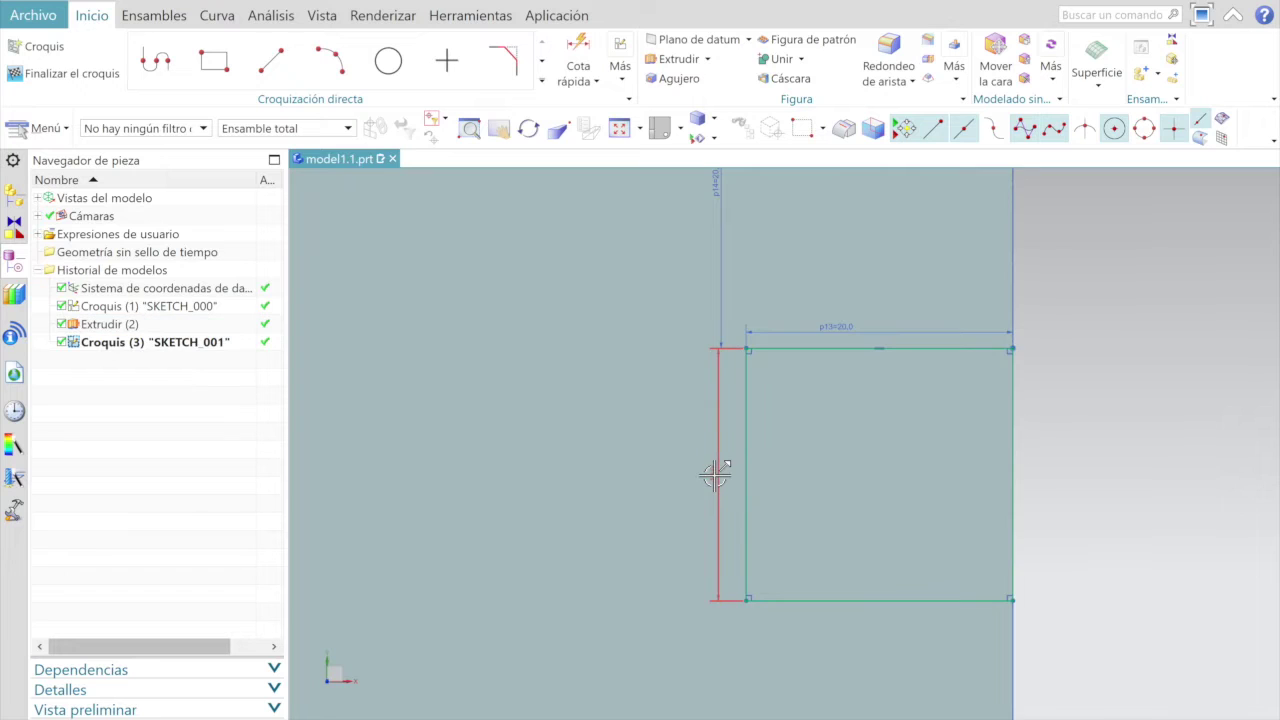
{"action": "left_click", "coordinate": [714, 476]}
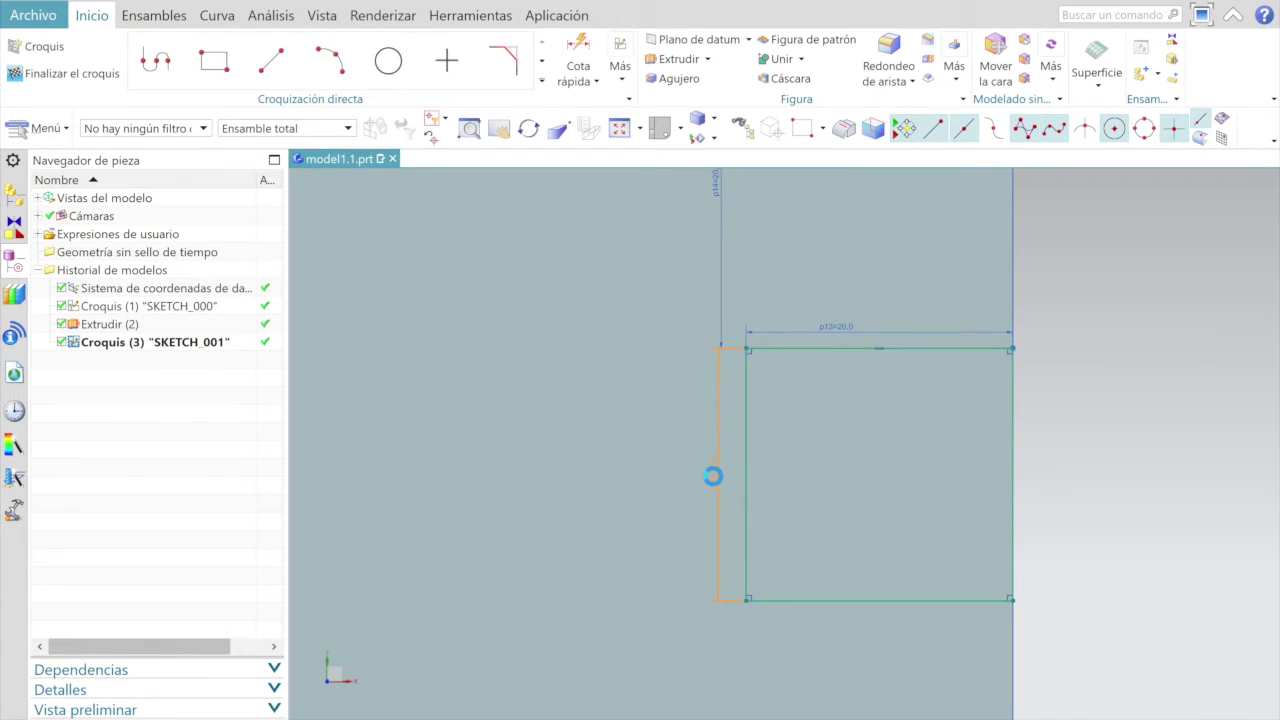
{"action": "type", "text": "20"}
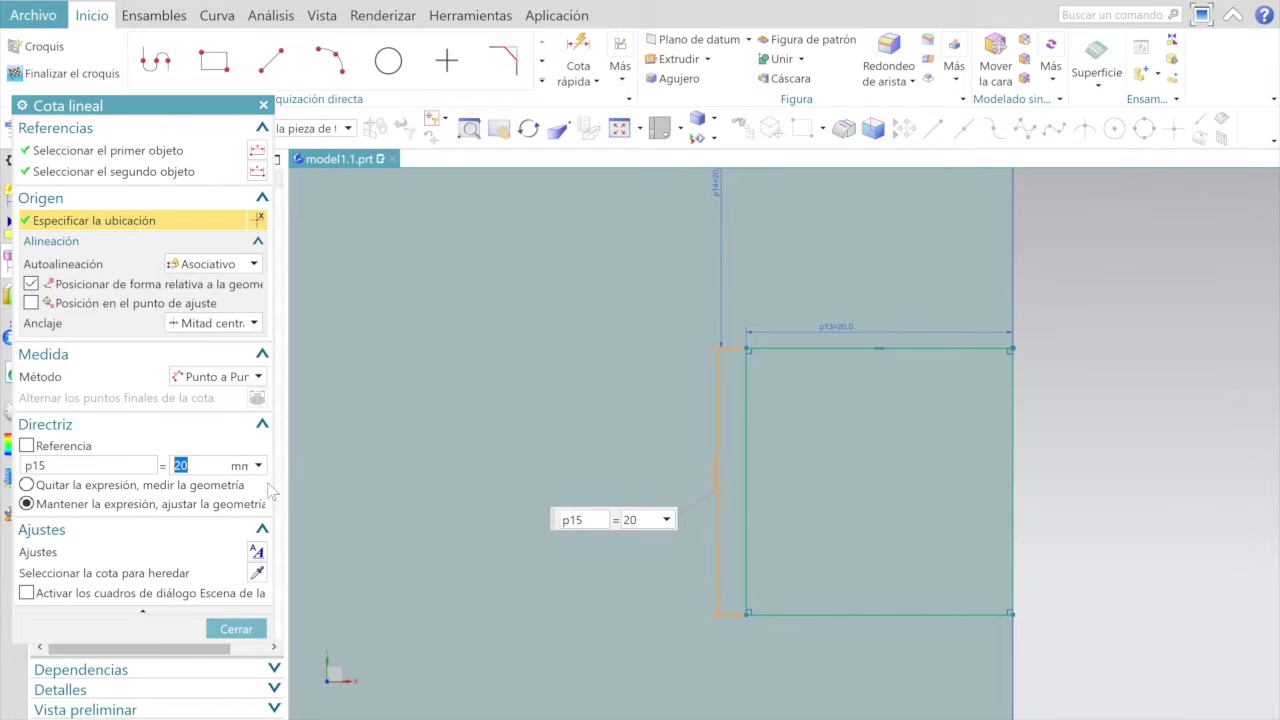
{"action": "left_click", "coordinate": [236, 629]}
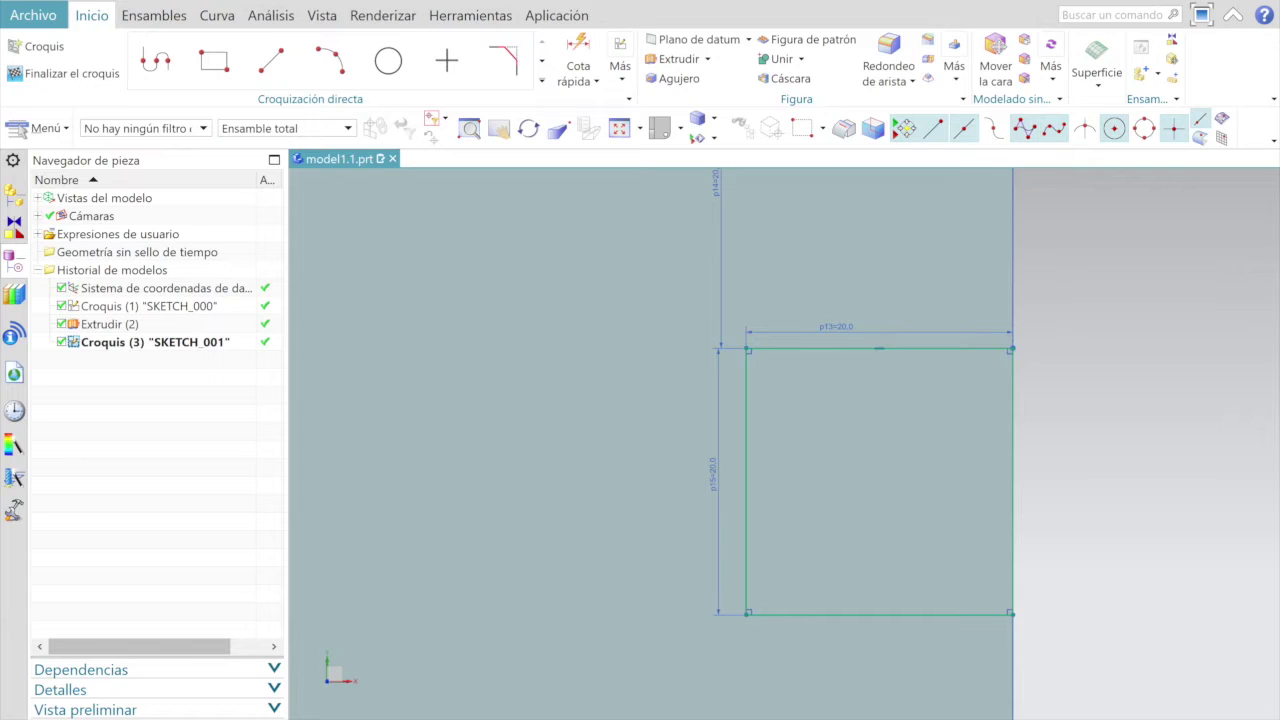
{"action": "scroll", "coordinate": [561, 651], "scroll_direction": "up", "scroll_amount": 3}
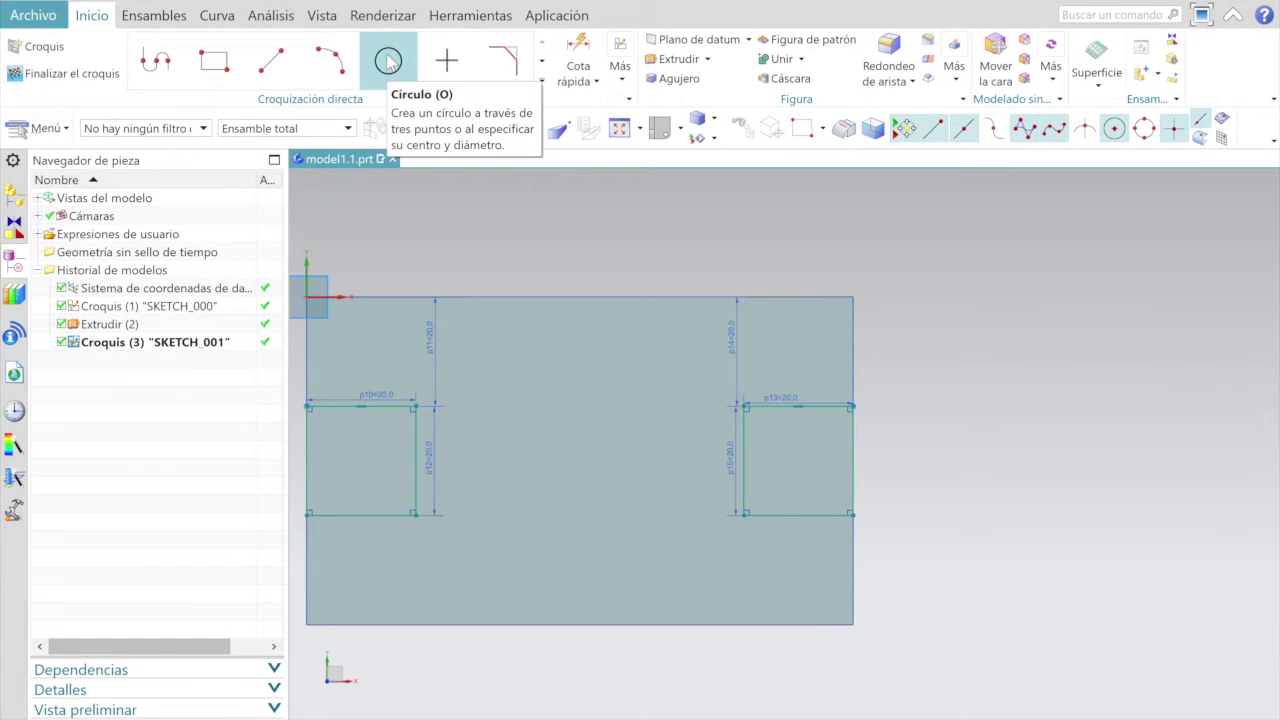
Step: Draw a Ø20 circle centred on the midpoint of the left square's inner edge
{"action": "left_click", "coordinate": [389, 62]}
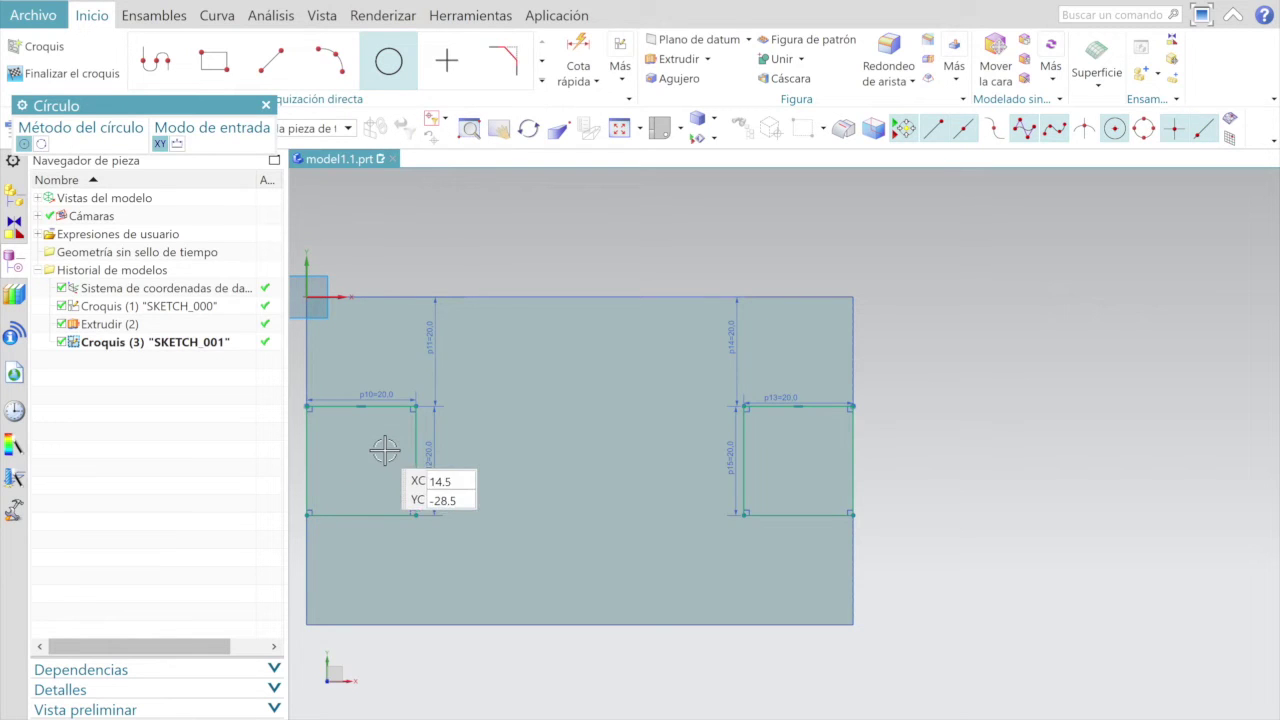
{"action": "scroll", "coordinate": [382, 455], "scroll_direction": "up", "scroll_amount": 2}
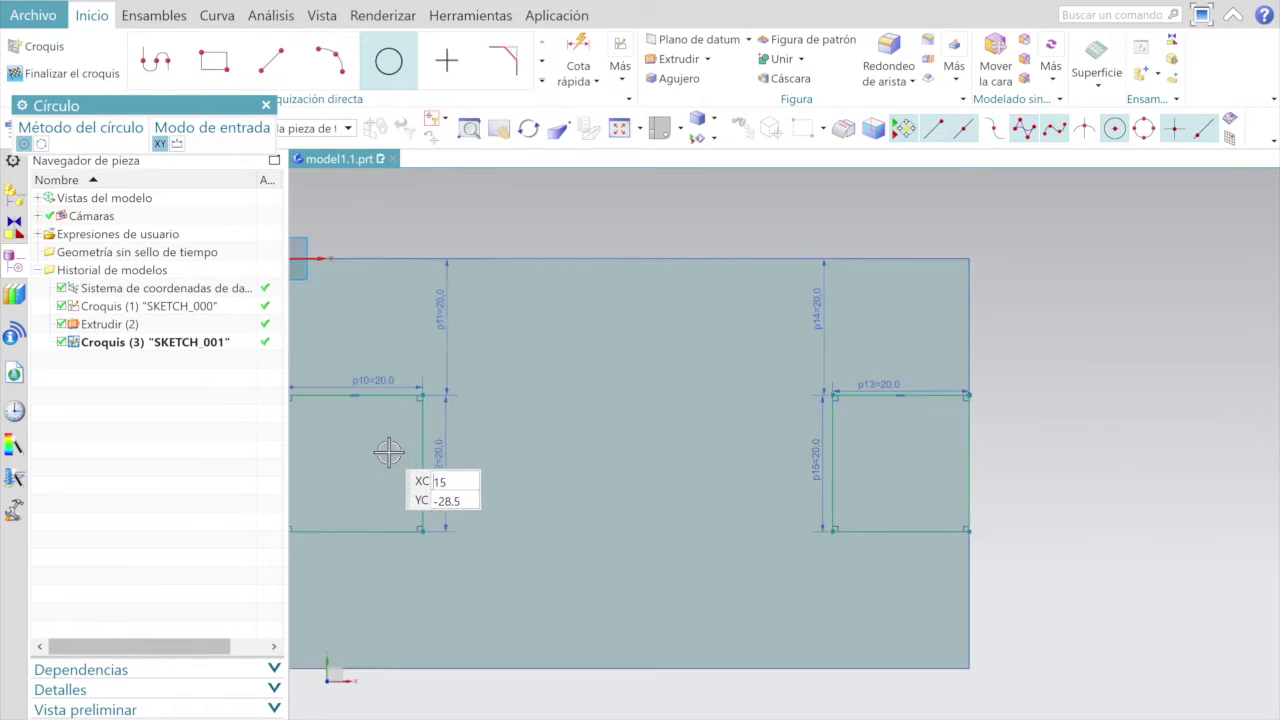
{"action": "scroll", "coordinate": [384, 454], "scroll_direction": "up", "scroll_amount": 3}
{"action": "scroll", "coordinate": [387, 453], "scroll_direction": "up", "scroll_amount": 3}
{"action": "scroll", "coordinate": [440, 430], "scroll_direction": "down", "scroll_amount": 2}
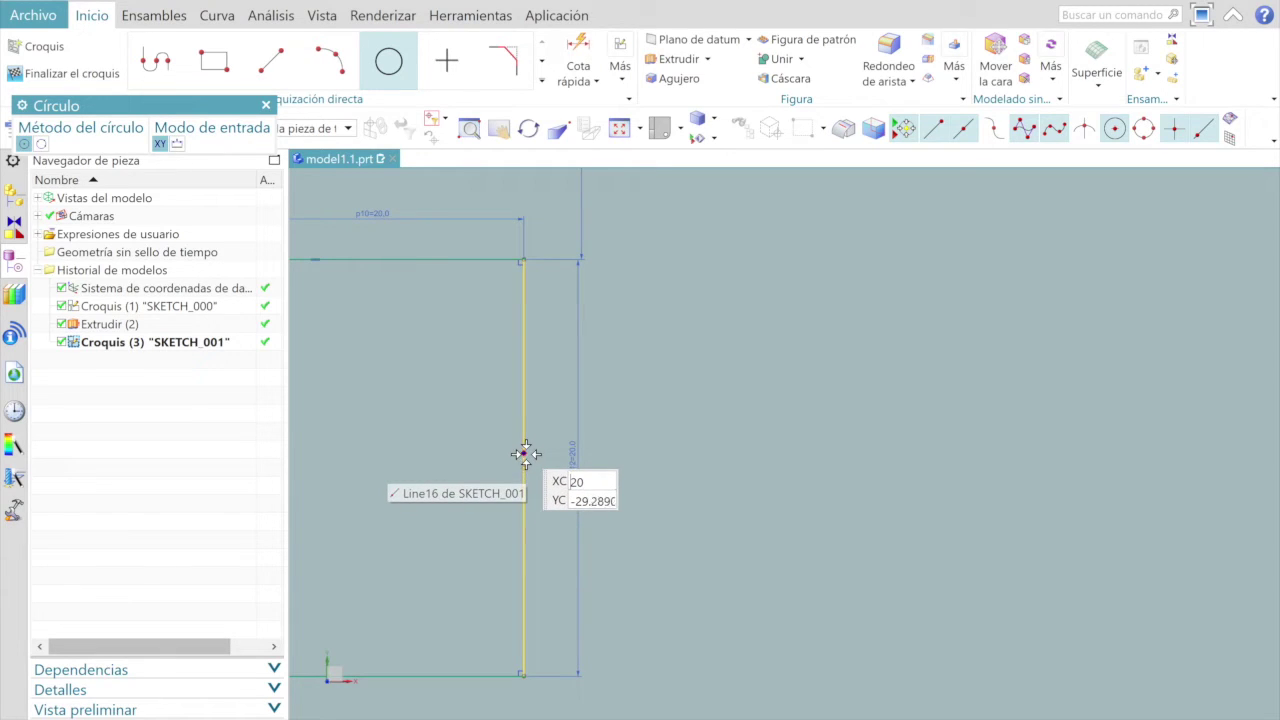
{"action": "scroll", "coordinate": [523, 468], "scroll_direction": "up", "scroll_amount": 1}
{"action": "scroll", "coordinate": [522, 470], "scroll_direction": "up", "scroll_amount": 1}
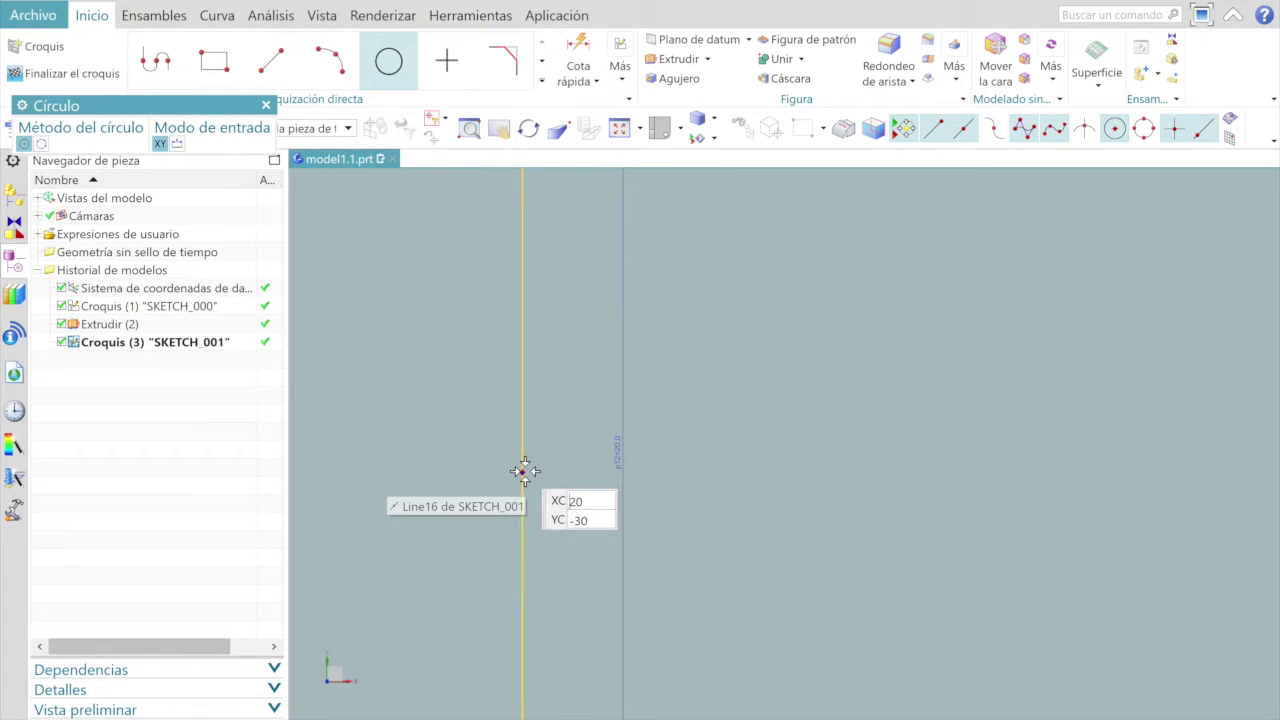
{"action": "left_click", "coordinate": [524, 472]}
{"action": "scroll", "coordinate": [524, 470], "scroll_direction": "down", "scroll_amount": 1}
{"action": "scroll", "coordinate": [523, 466], "scroll_direction": "down", "scroll_amount": 1}
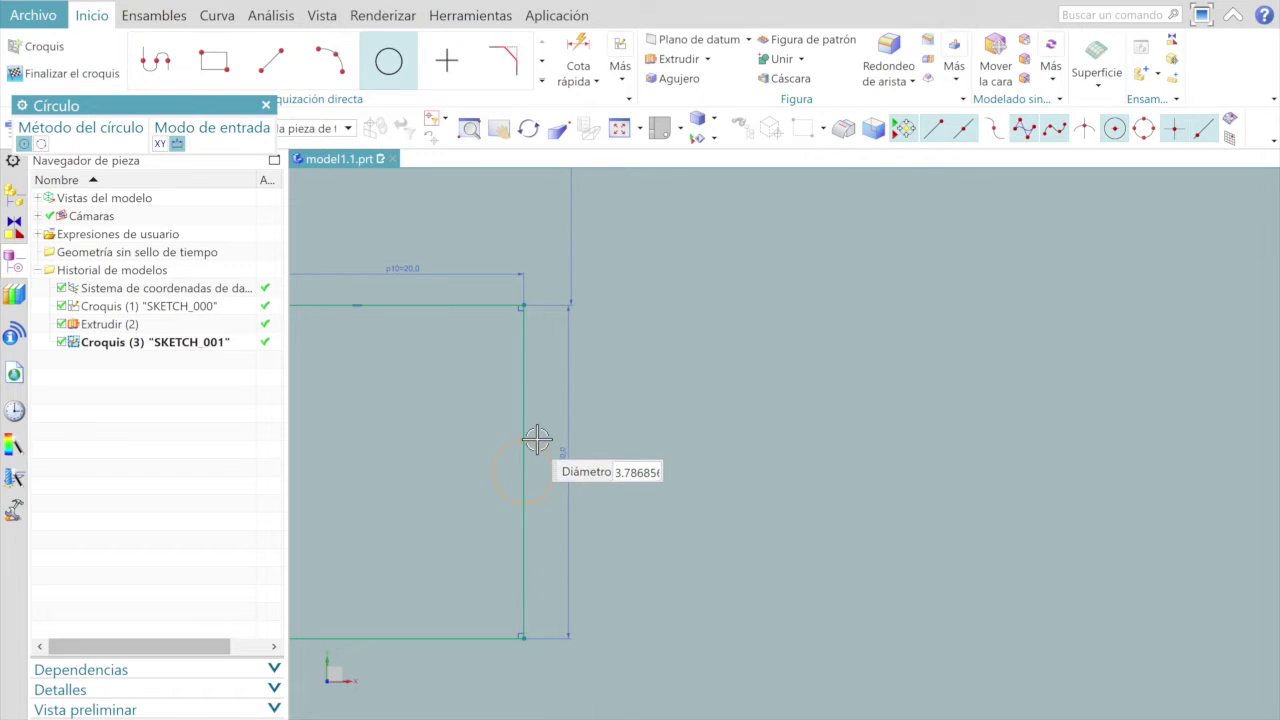
{"action": "left_click", "coordinate": [524, 305]}
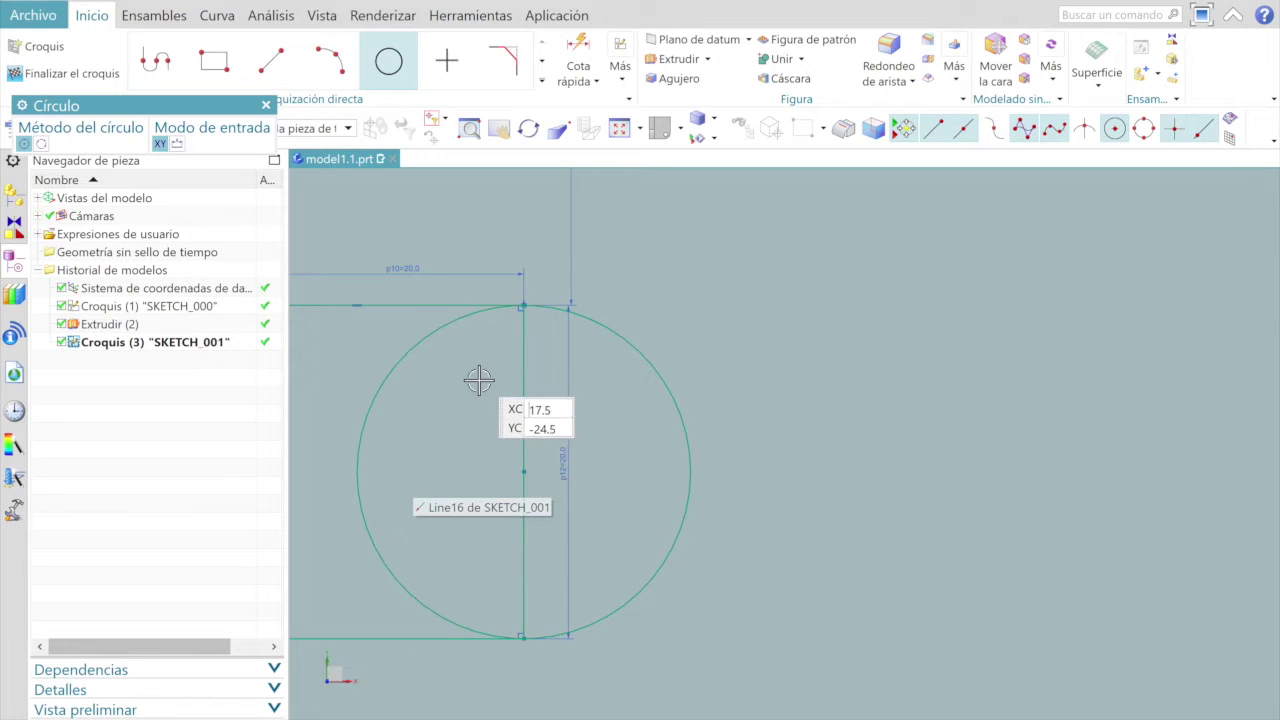
Step: Draw a second Ø20 circle centred on the right square's inner edge
{"action": "scroll", "coordinate": [468, 378], "scroll_direction": "down", "scroll_amount": 3}
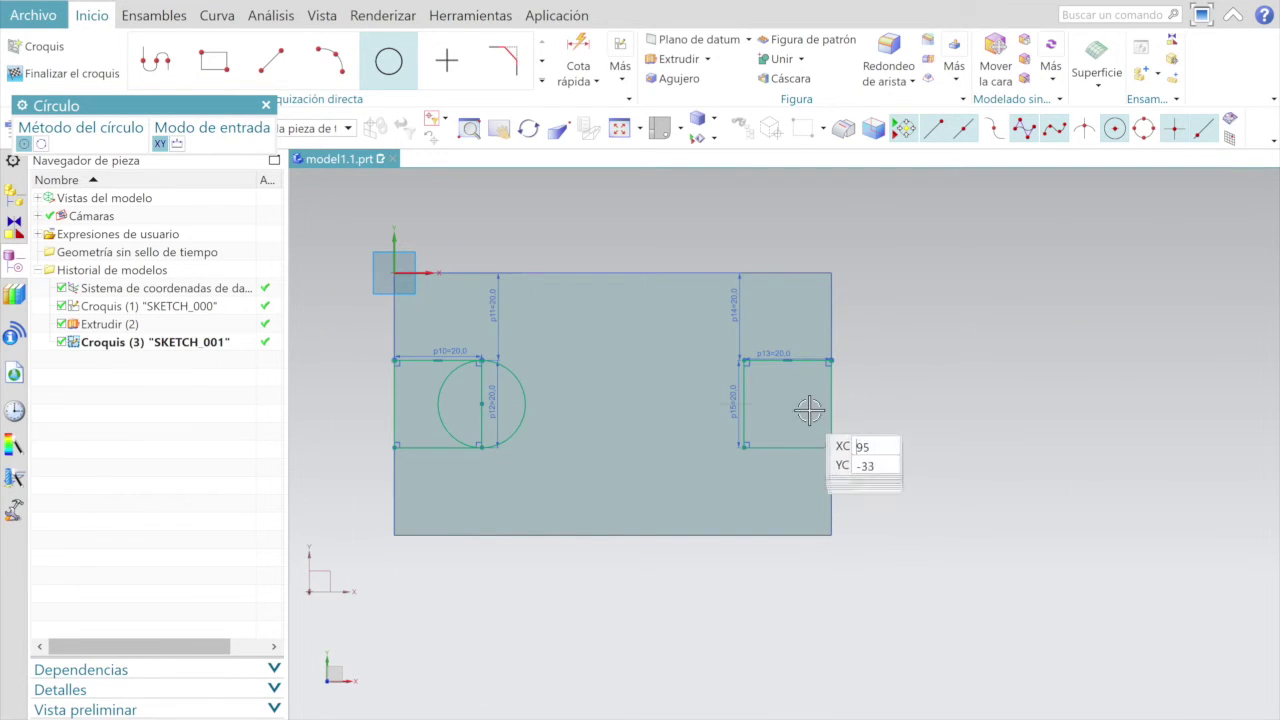
{"action": "scroll", "coordinate": [748, 396], "scroll_direction": "up", "scroll_amount": 3}
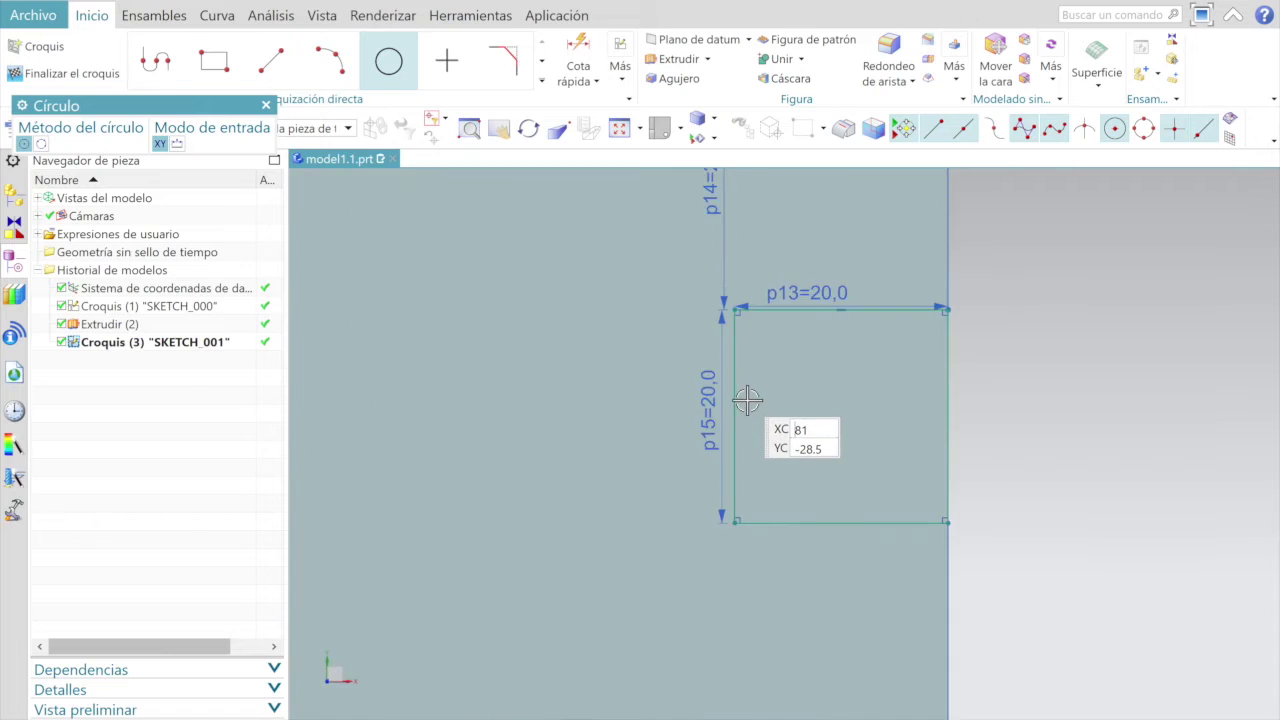
{"action": "scroll", "coordinate": [740, 397], "scroll_direction": "up", "scroll_amount": 1}
{"action": "scroll", "coordinate": [733, 398], "scroll_direction": "up", "scroll_amount": 2}
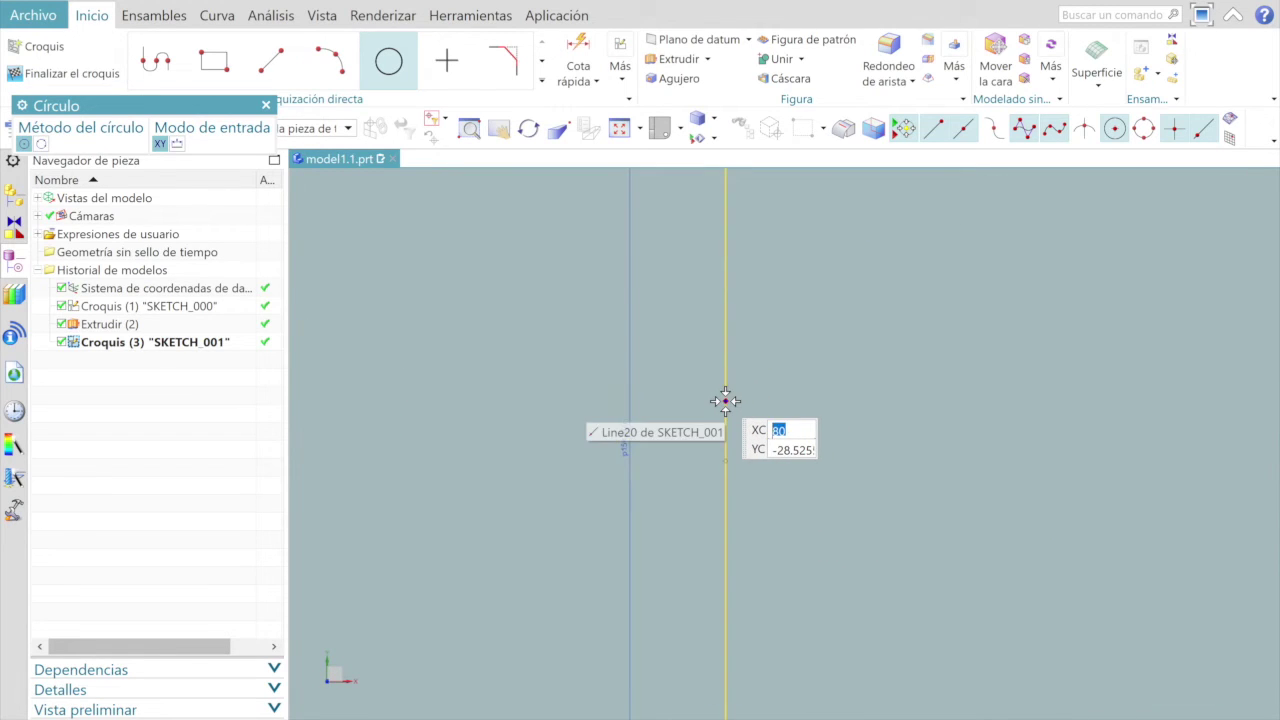
{"action": "scroll", "coordinate": [690, 430], "scroll_direction": "down", "scroll_amount": 2}
{"action": "scroll", "coordinate": [668, 443], "scroll_direction": "up", "scroll_amount": 3}
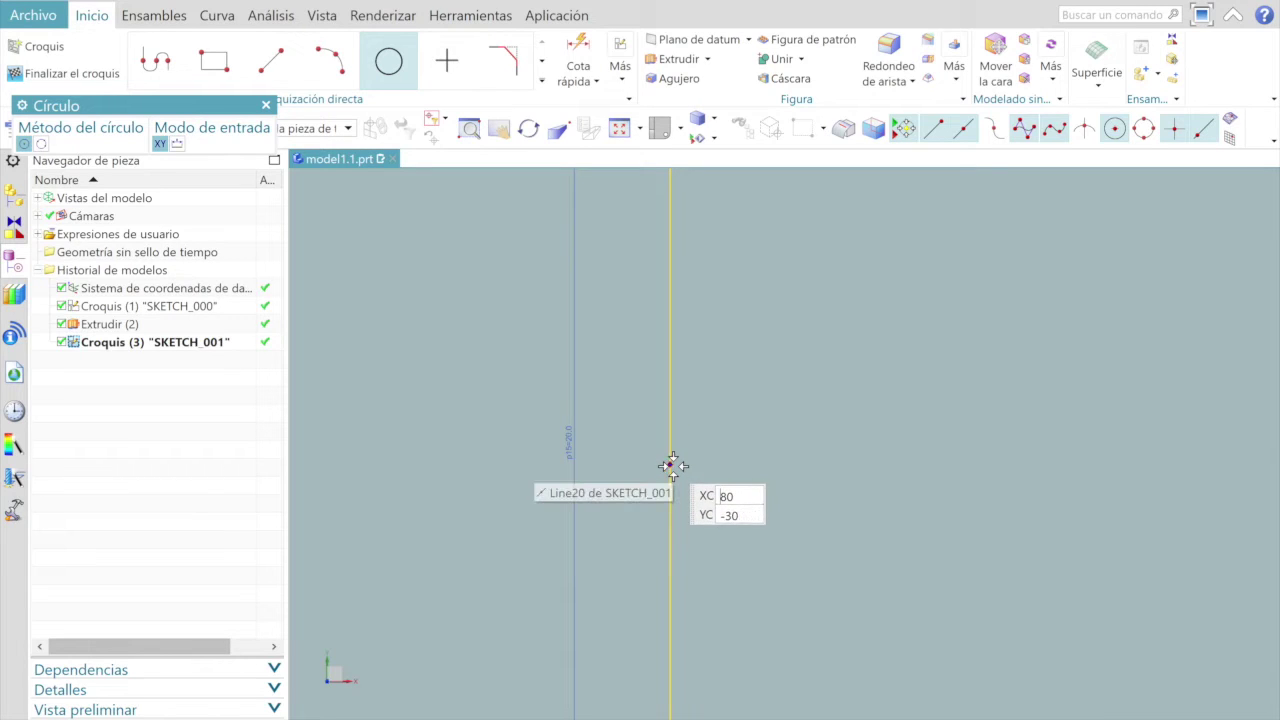
{"action": "left_click", "coordinate": [672, 462]}
{"action": "scroll", "coordinate": [673, 463], "scroll_direction": "down", "scroll_amount": 3}
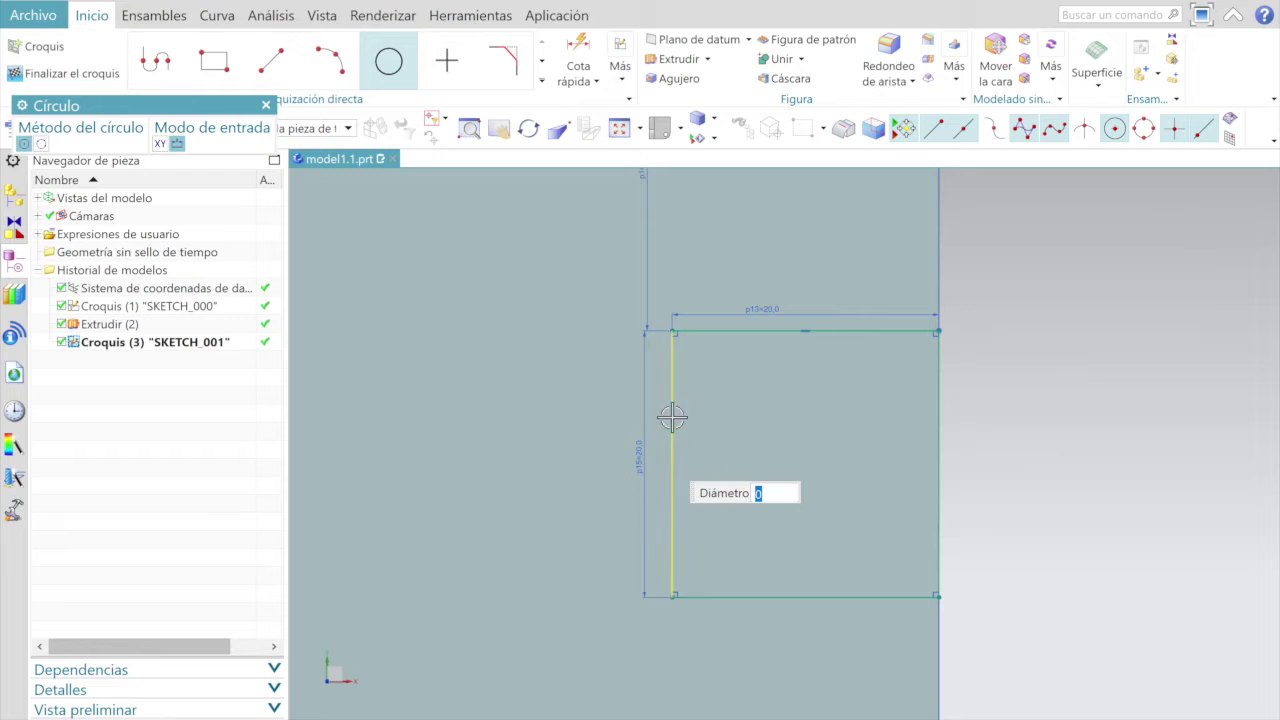
{"action": "left_click", "coordinate": [672, 330]}
{"action": "scroll", "coordinate": [672, 330], "scroll_direction": "down", "scroll_amount": 4}
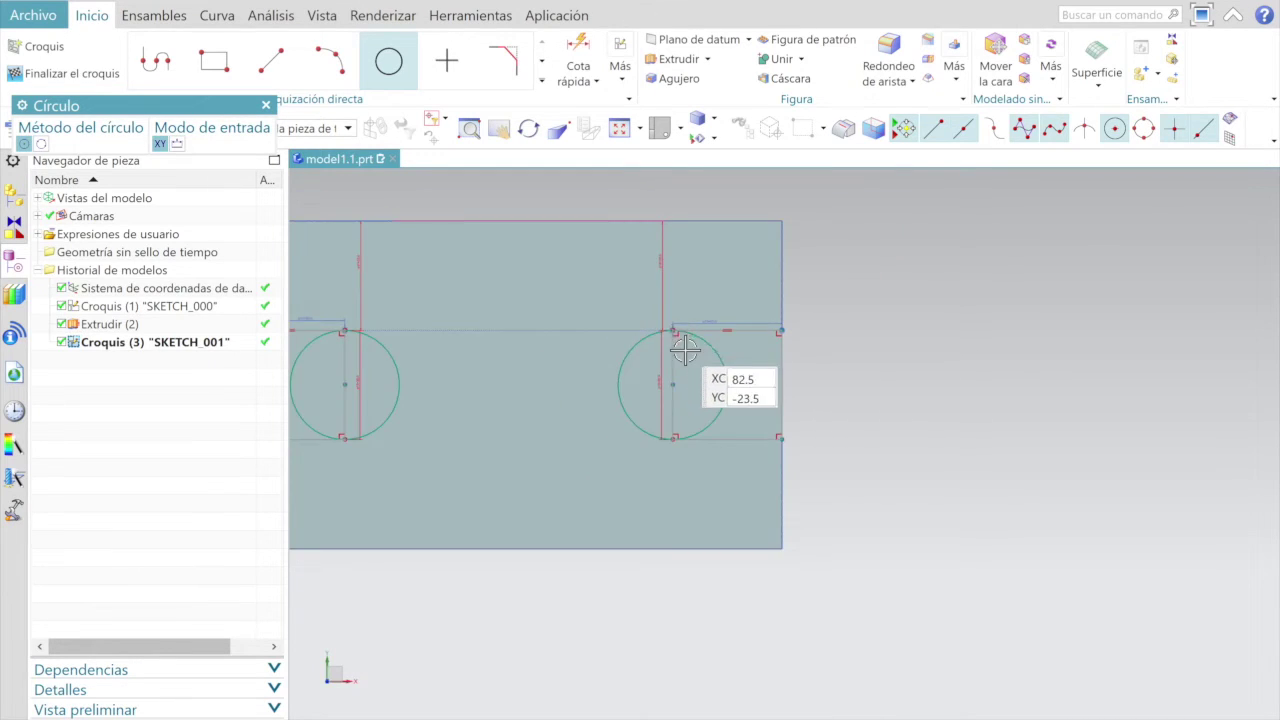
{"action": "scroll", "coordinate": [686, 371], "scroll_direction": "down", "scroll_amount": 2}
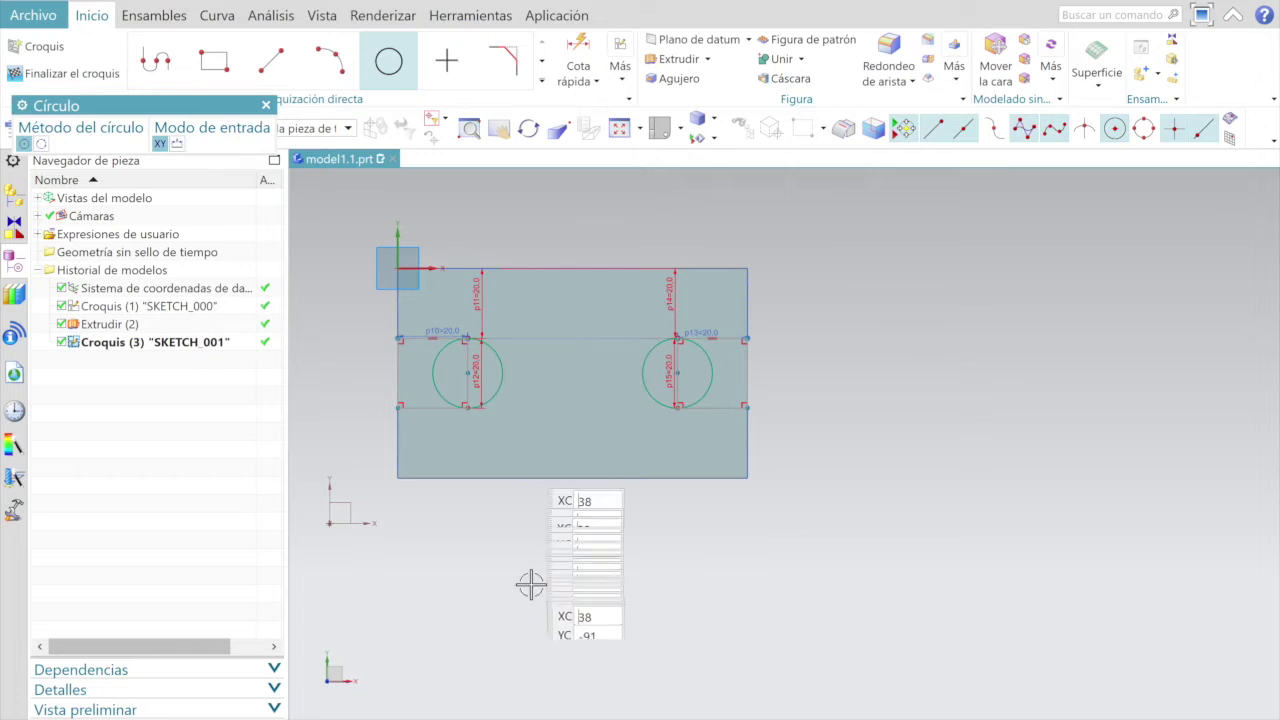
{"action": "scroll", "coordinate": [530, 600], "scroll_direction": "up", "scroll_amount": 2}
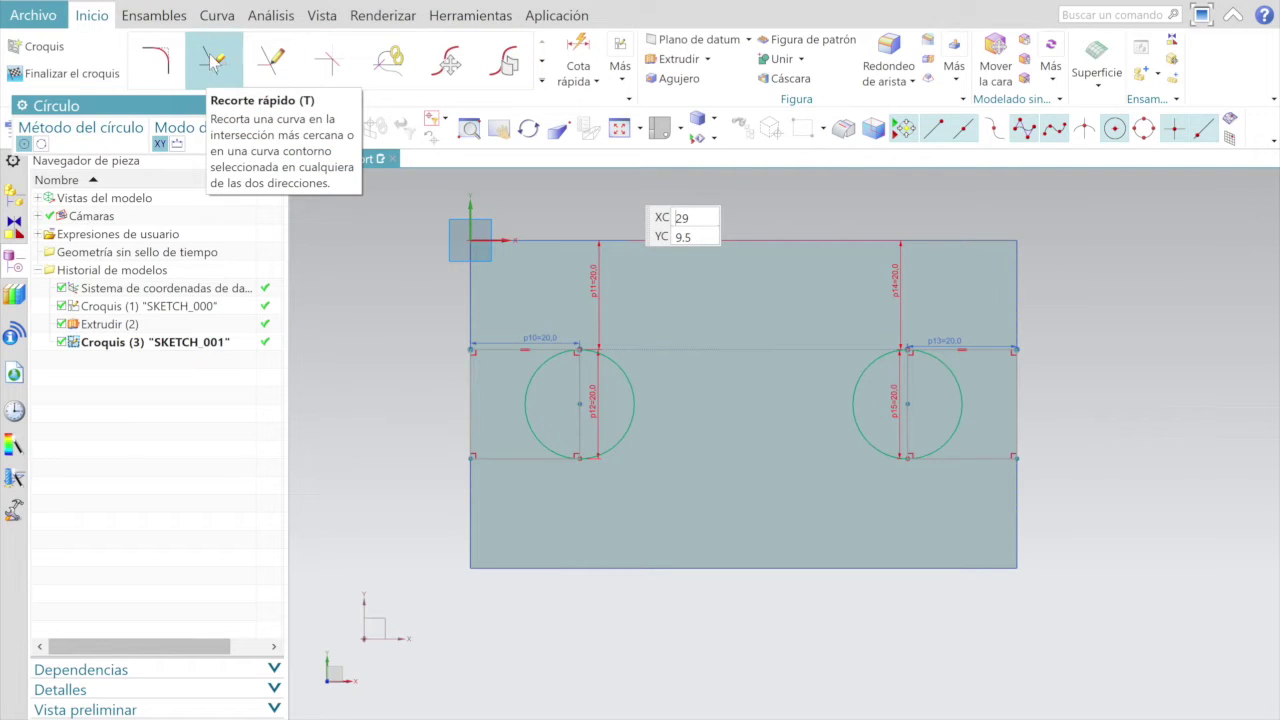
Step: Trim the outer circle halves and inner vertical lines from both slot outlines
{"action": "left_click", "coordinate": [213, 60]}
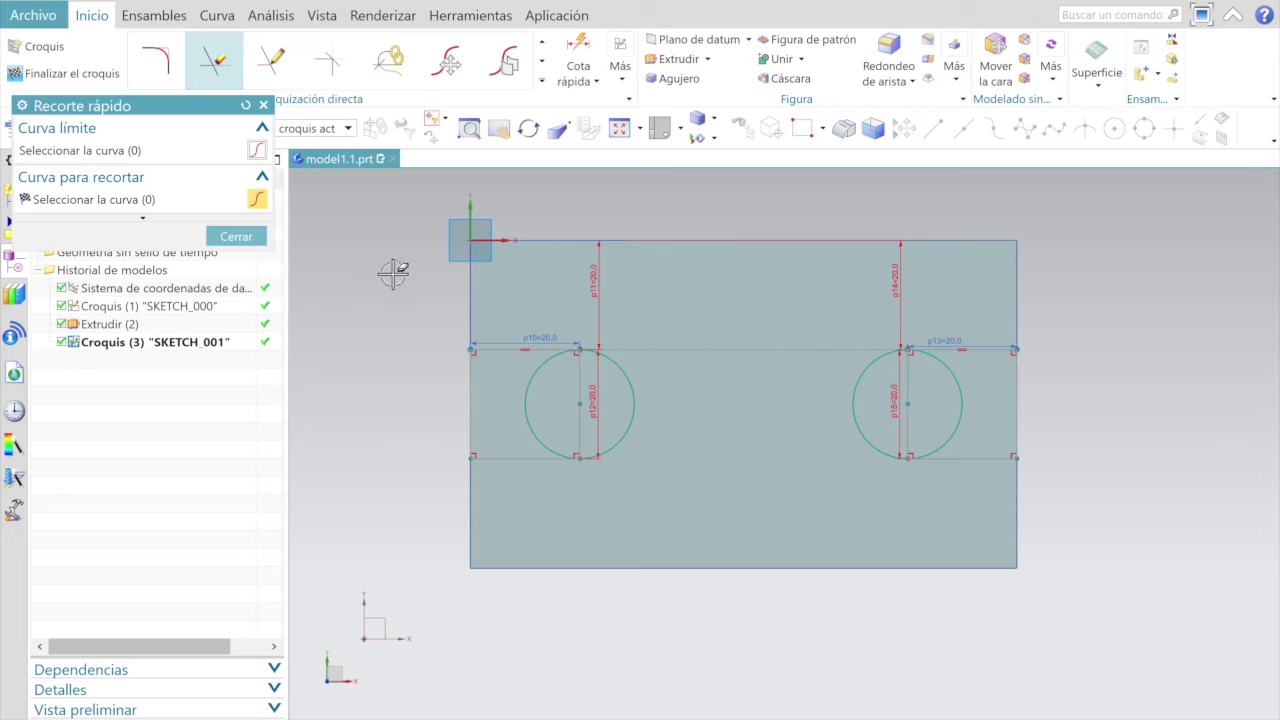
{"action": "scroll", "coordinate": [569, 403], "scroll_direction": "up", "scroll_amount": 2}
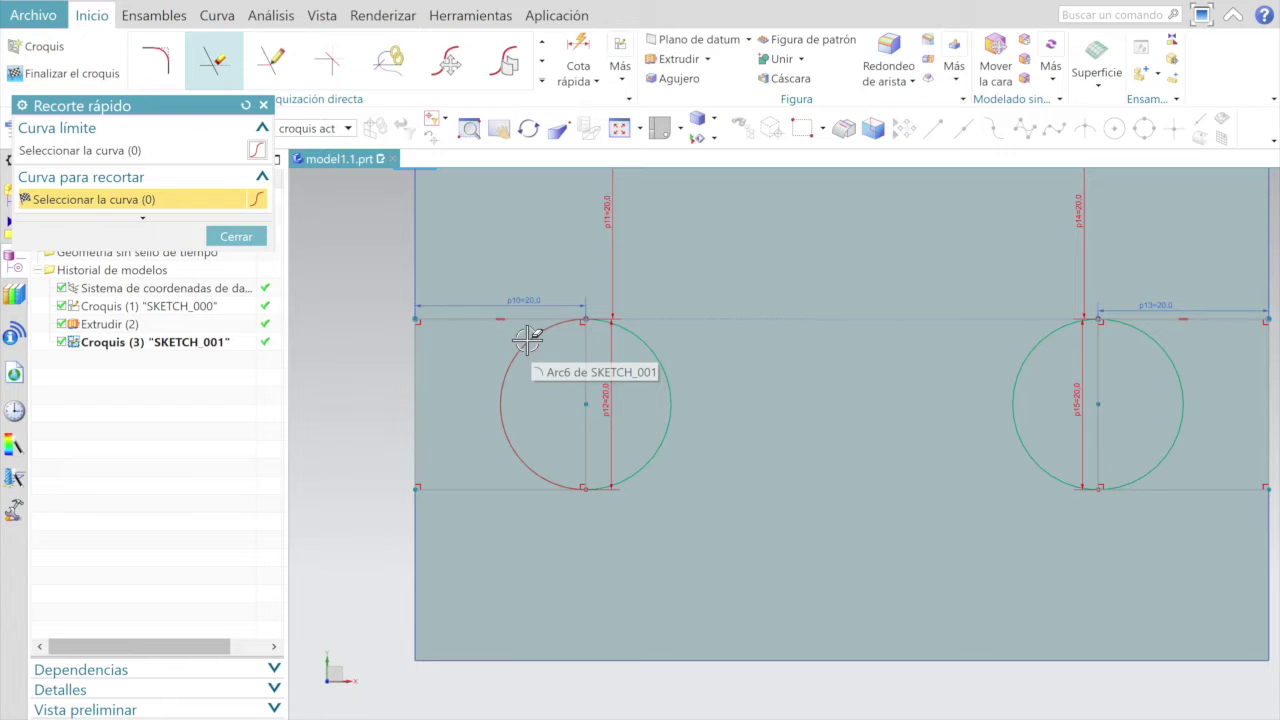
{"action": "left_click", "coordinate": [527, 340]}
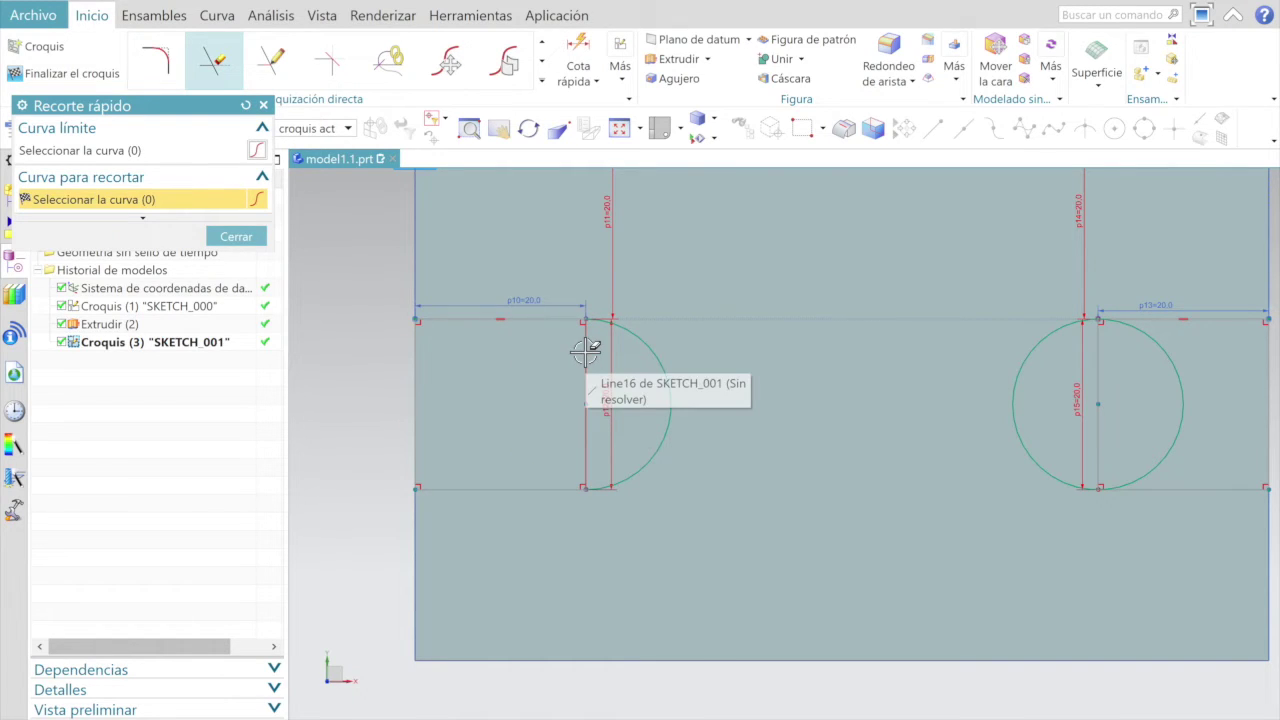
{"action": "left_click", "coordinate": [585, 352]}
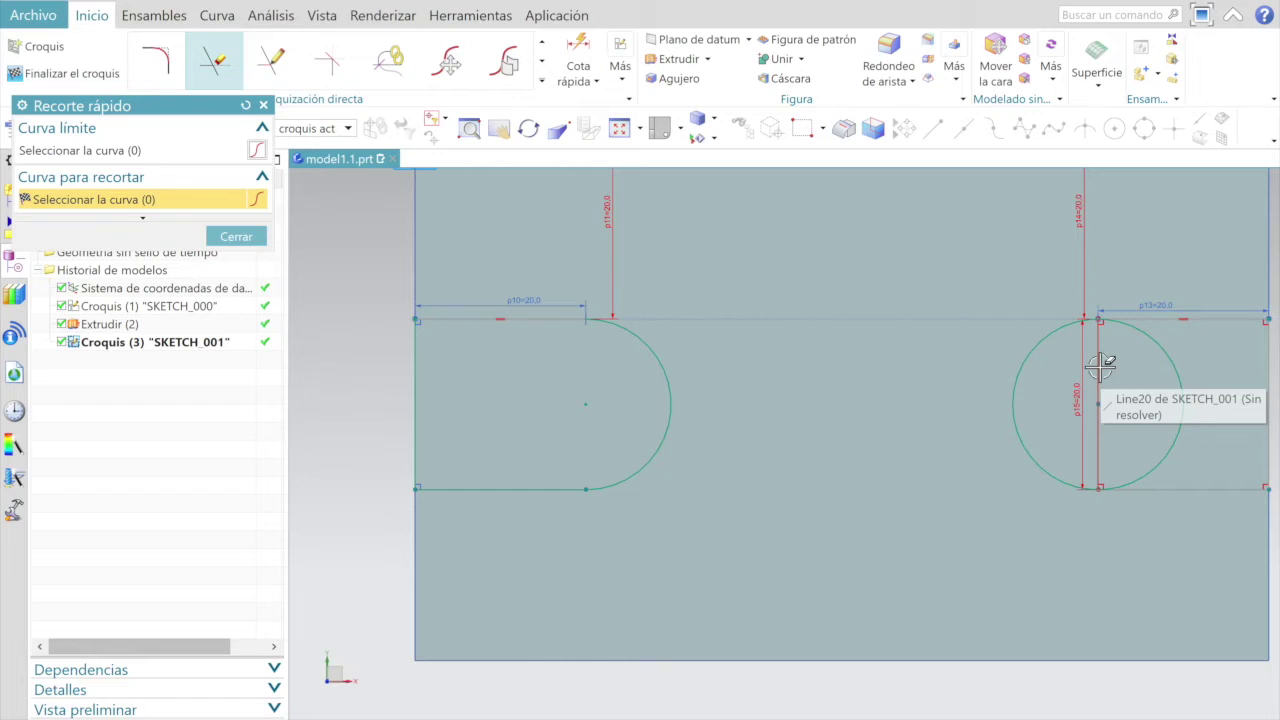
{"action": "left_click", "coordinate": [1100, 366]}
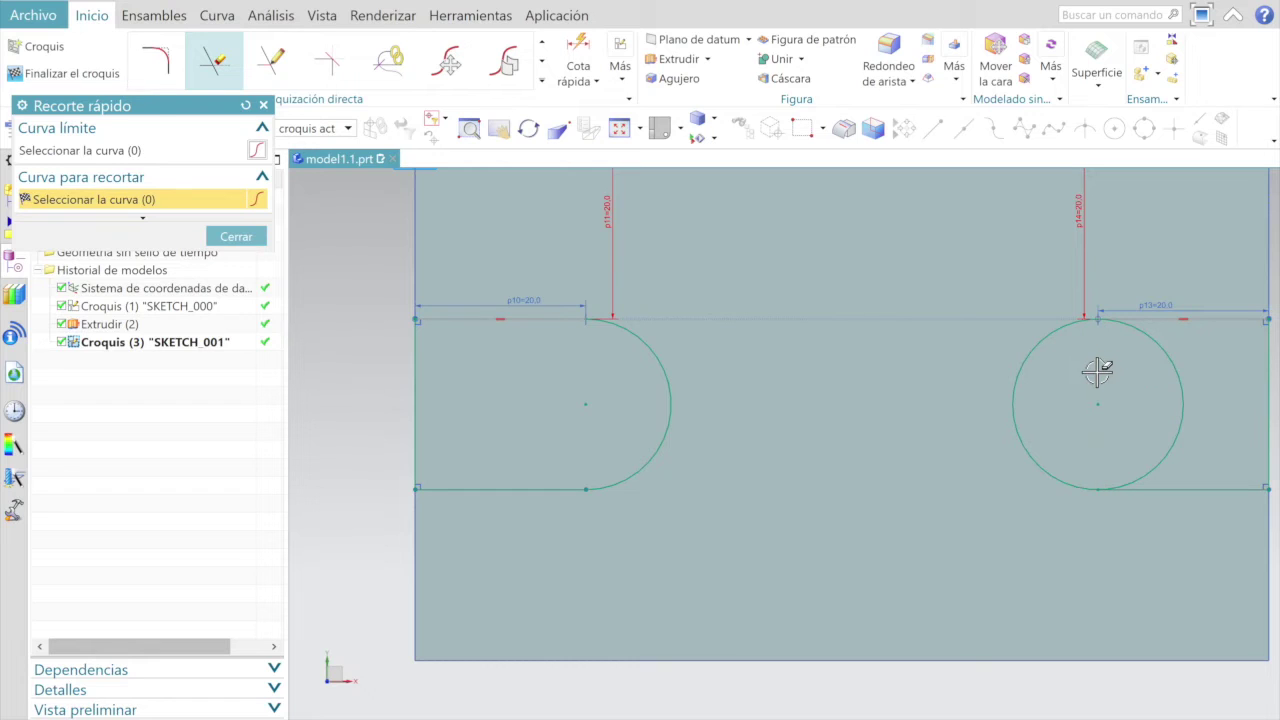
{"action": "left_click", "coordinate": [1165, 347]}
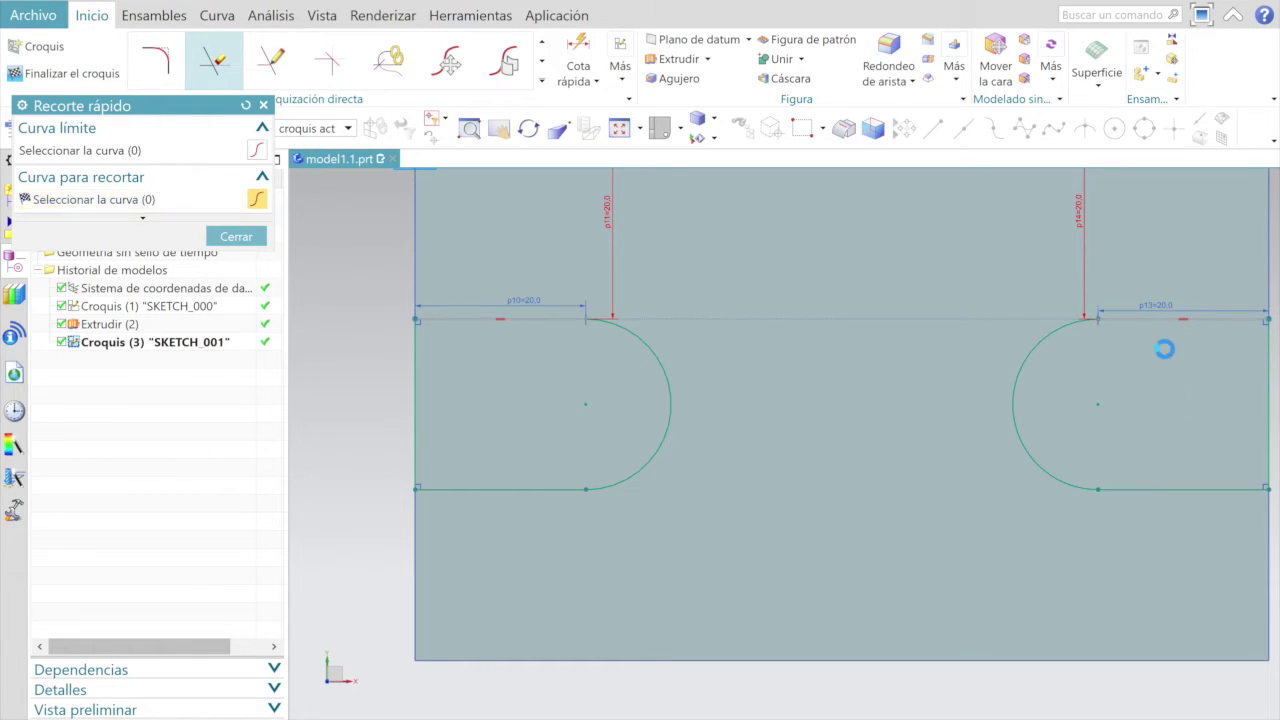
{"action": "scroll", "coordinate": [517, 473], "scroll_direction": "down", "scroll_amount": 2}
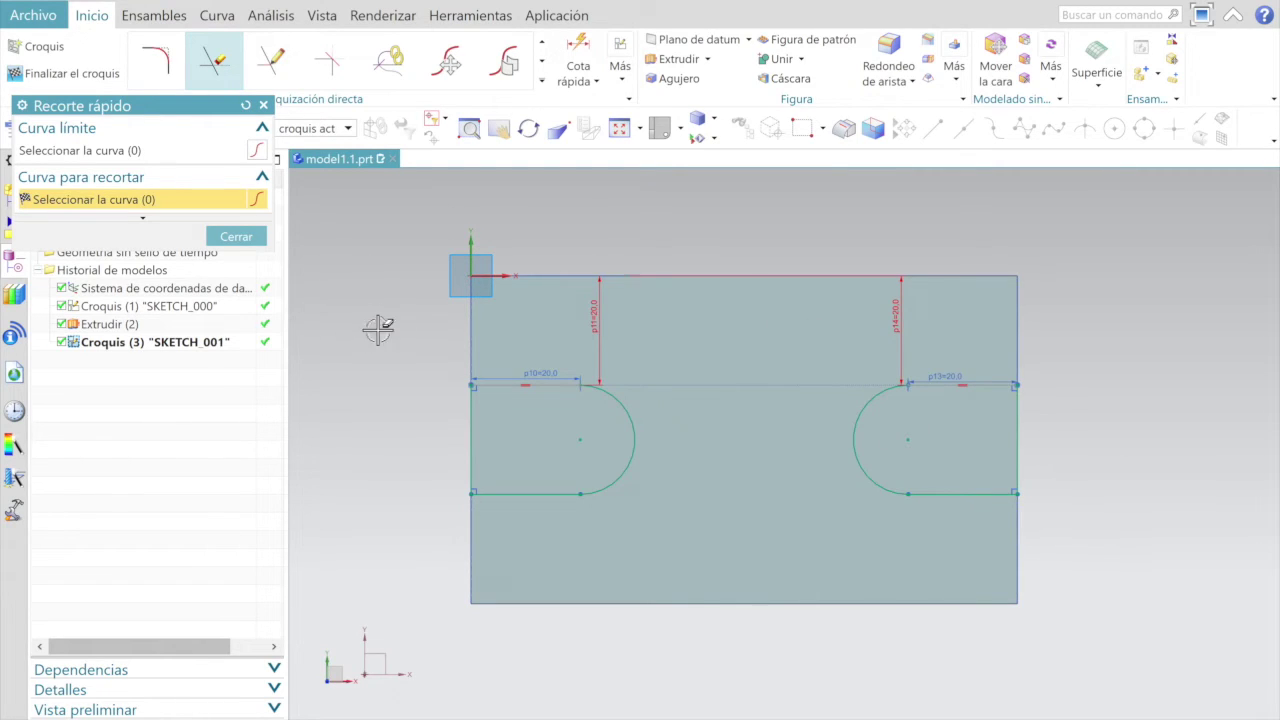
{"action": "left_click", "coordinate": [59, 71]}
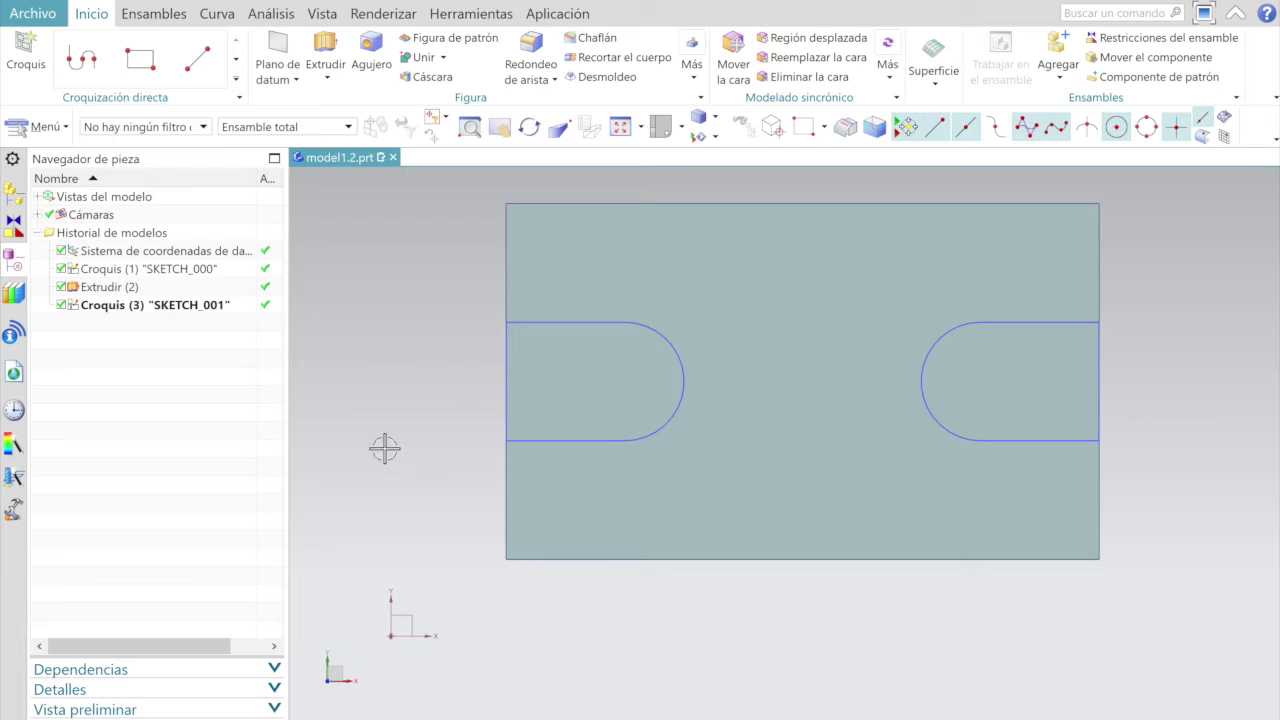
Step: Show the block in isometric view and open Extrudir for the slot profiles
{"action": "left_click", "coordinate": [681, 127]}
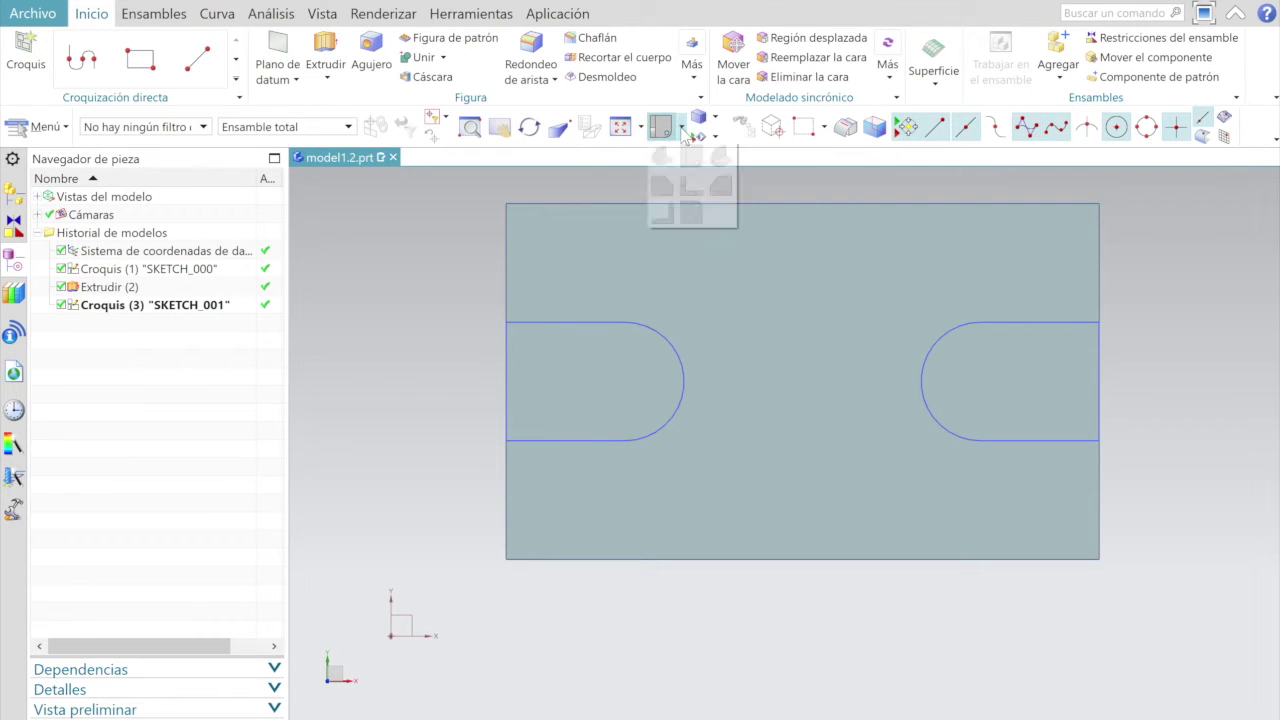
{"action": "left_click", "coordinate": [722, 160]}
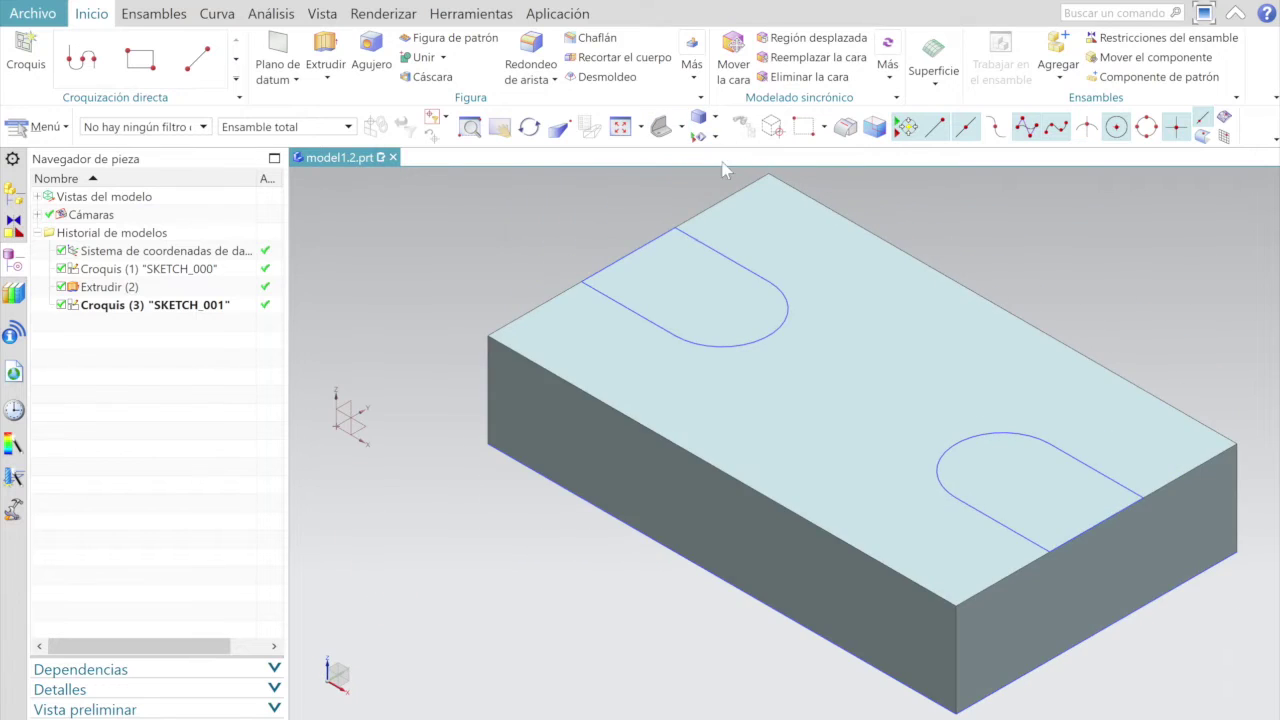
{"action": "scroll", "coordinate": [521, 381], "scroll_direction": "down", "scroll_amount": 1}
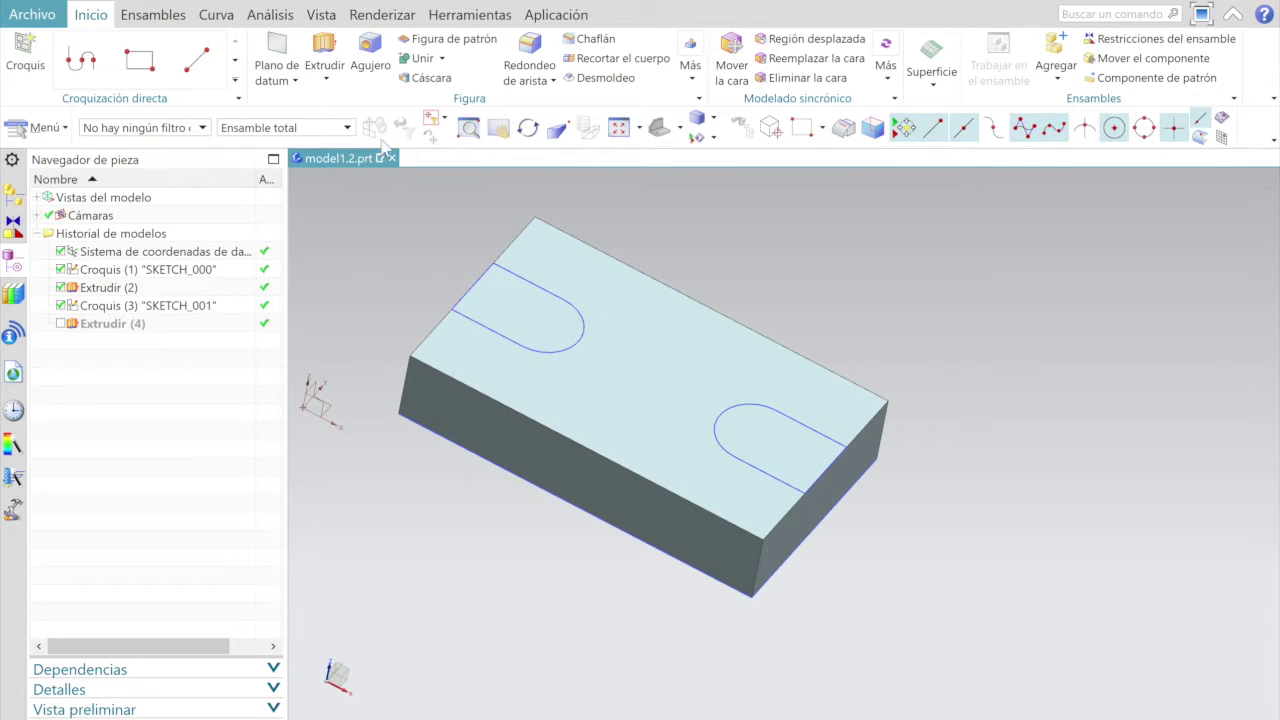
{"action": "left_click", "coordinate": [324, 50]}
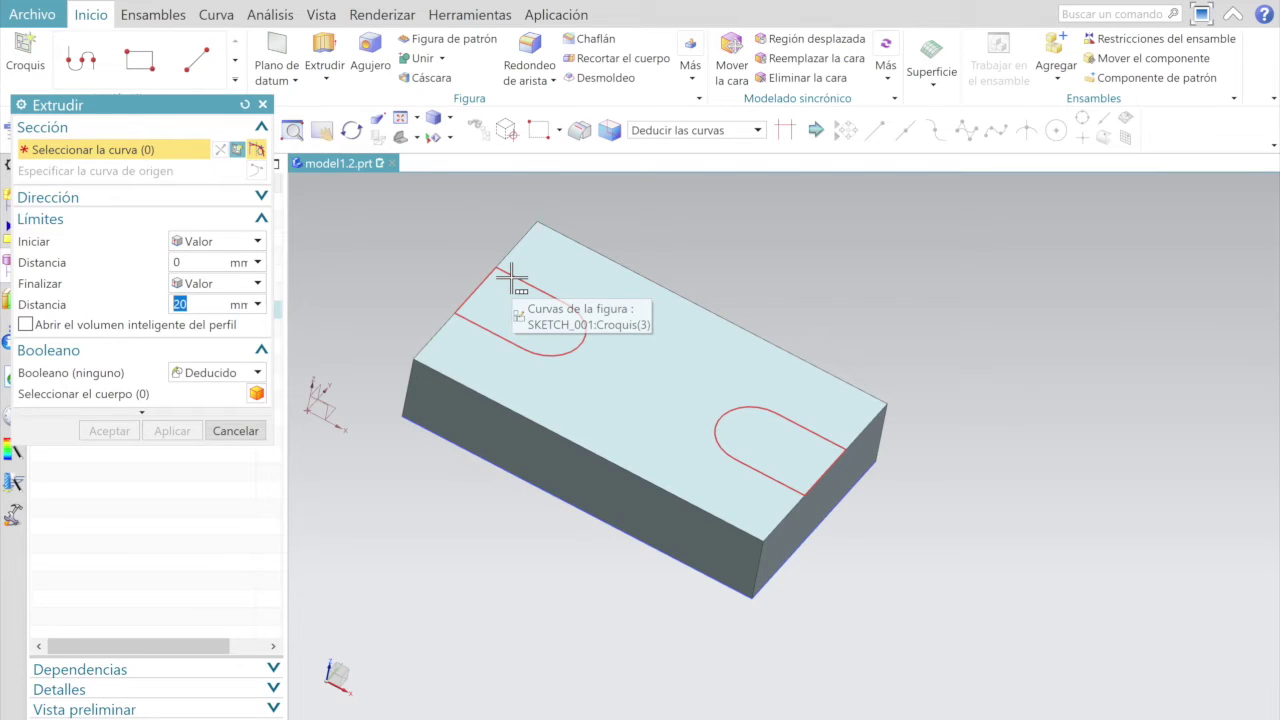
Step: Extrude both slot sketches as a Subtract cut with End set to Until Next
{"action": "left_click", "coordinate": [511, 277]}
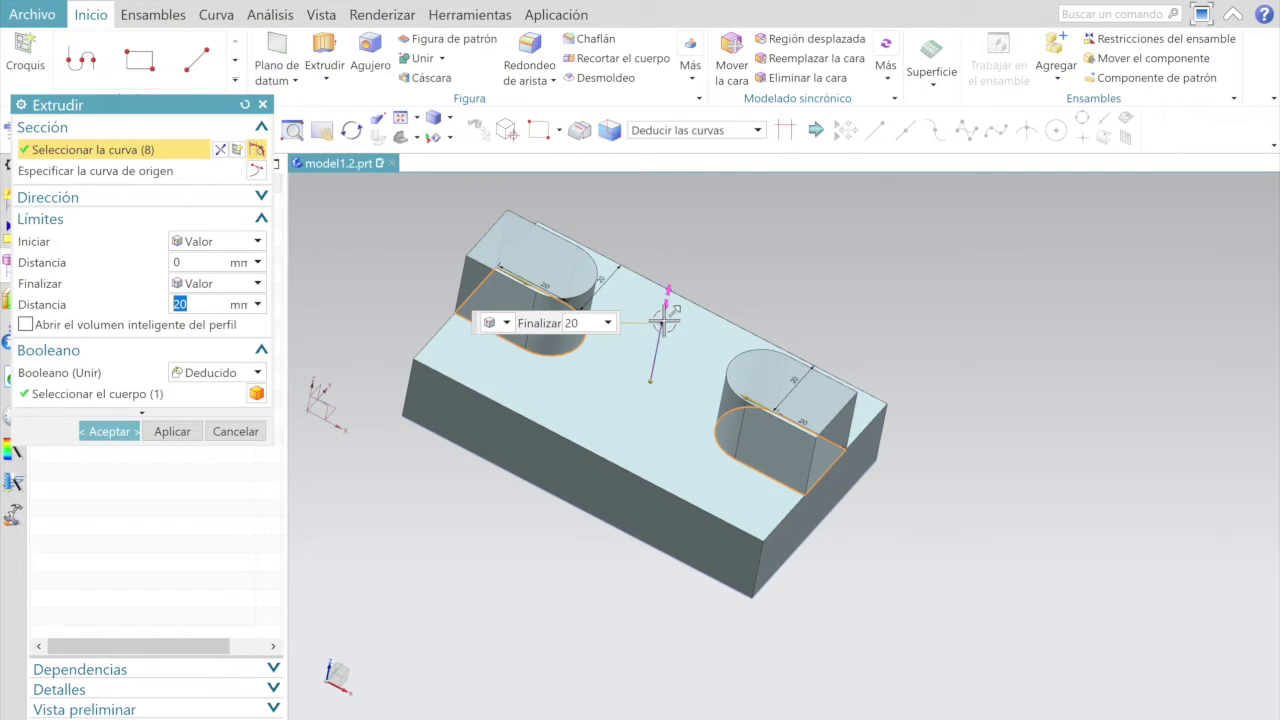
{"action": "double_click", "coordinate": [663, 318]}
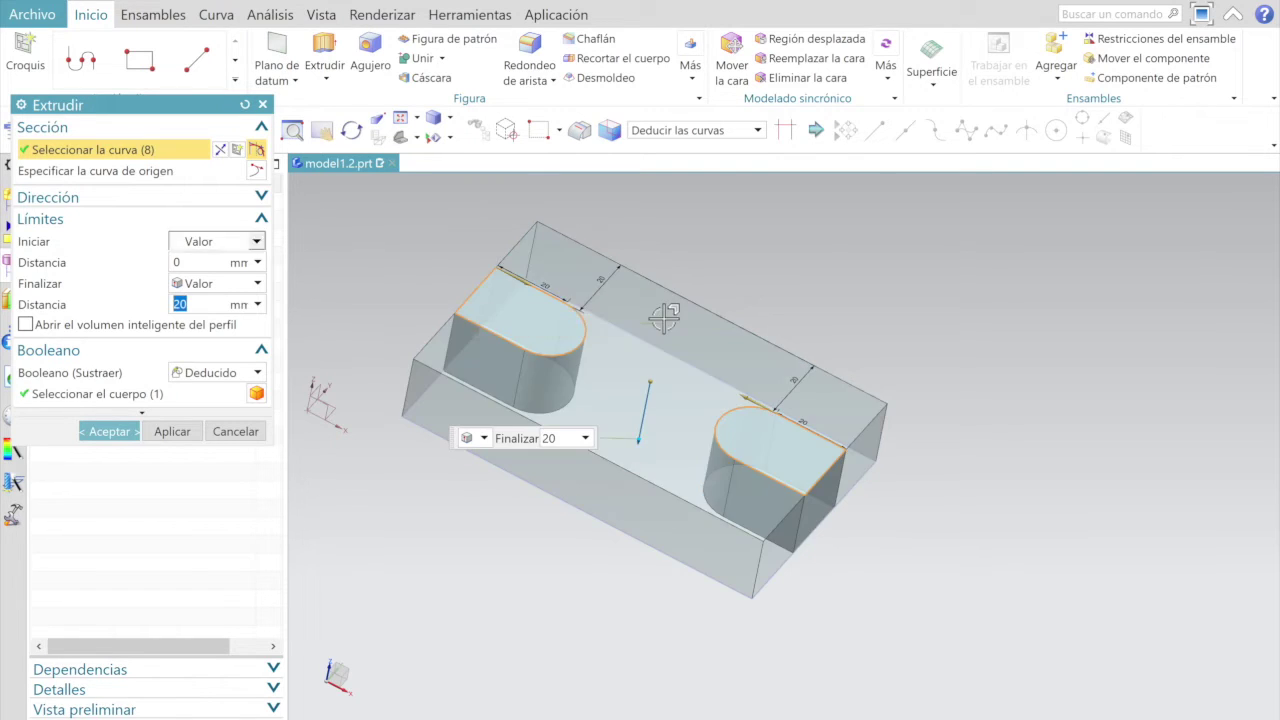
{"action": "left_click", "coordinate": [489, 440]}
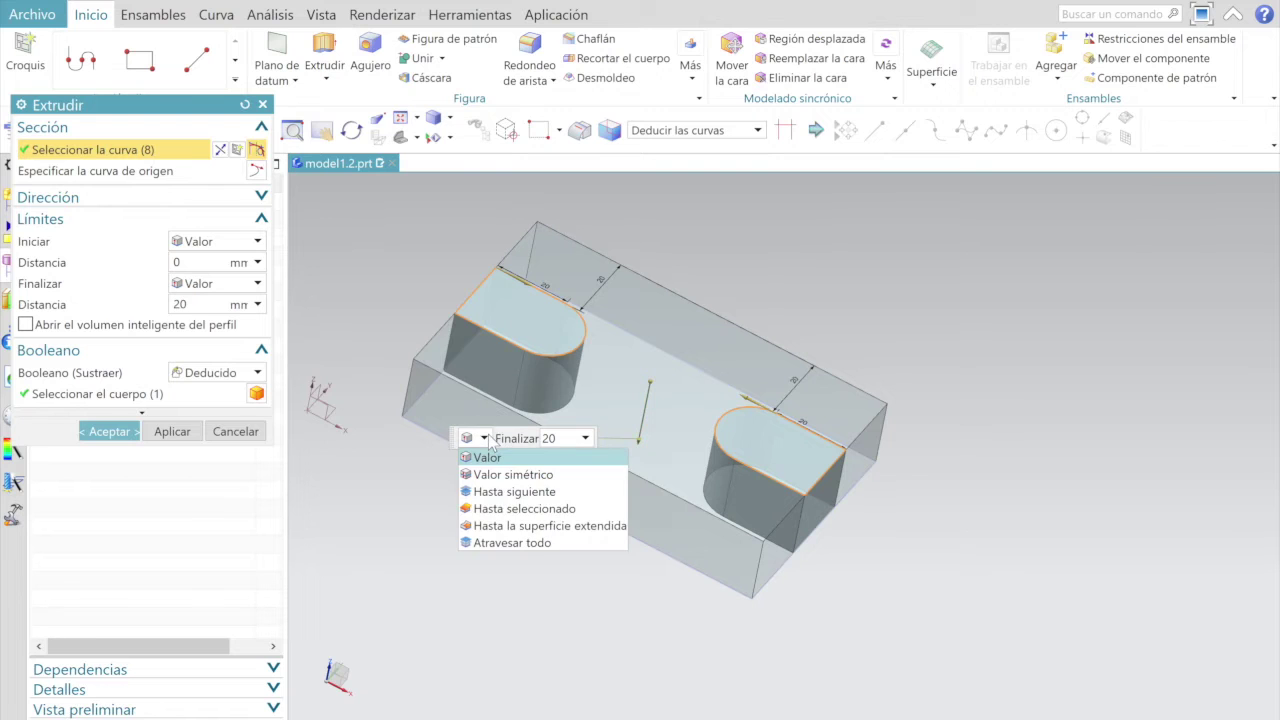
{"action": "left_click", "coordinate": [490, 492]}
{"action": "mouse_move", "coordinate": [534, 523]}
{"action": "middle_mouse_down"}
{"action": "mouse_move", "coordinate": [643, 428]}
{"action": "mouse_move", "coordinate": [557, 509]}
{"action": "mouse_move", "coordinate": [489, 450]}
{"action": "middle_mouse_up"}
{"action": "left_click", "coordinate": [112, 416]}
{"action": "mouse_move", "coordinate": [708, 349]}
{"action": "middle_mouse_down"}
{"action": "mouse_move", "coordinate": [657, 289]}
{"action": "mouse_move", "coordinate": [789, 300]}
{"action": "mouse_move", "coordinate": [776, 316]}
{"action": "mouse_move", "coordinate": [737, 286]}
{"action": "mouse_move", "coordinate": [729, 329]}
{"action": "mouse_move", "coordinate": [800, 310]}
{"action": "middle_mouse_up"}
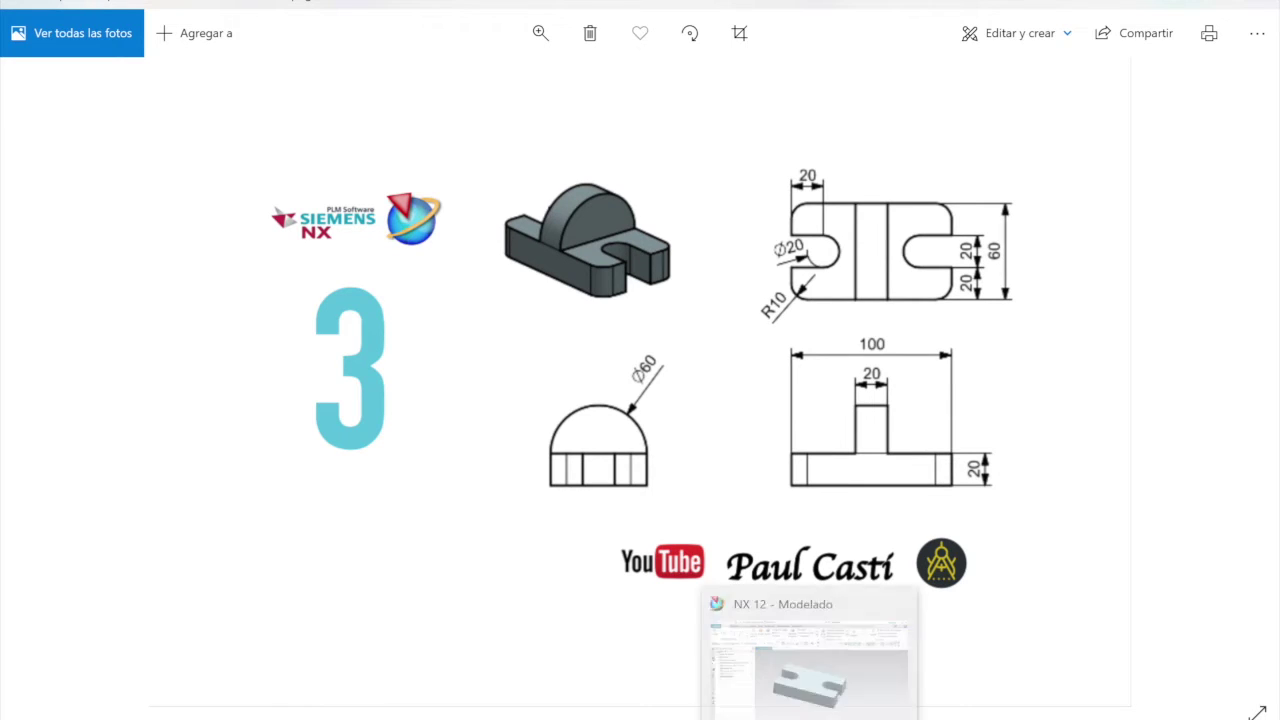
{"action": "mouse_move", "coordinate": [808, 712]}
{"action": "left_click", "coordinate": [810, 680]}
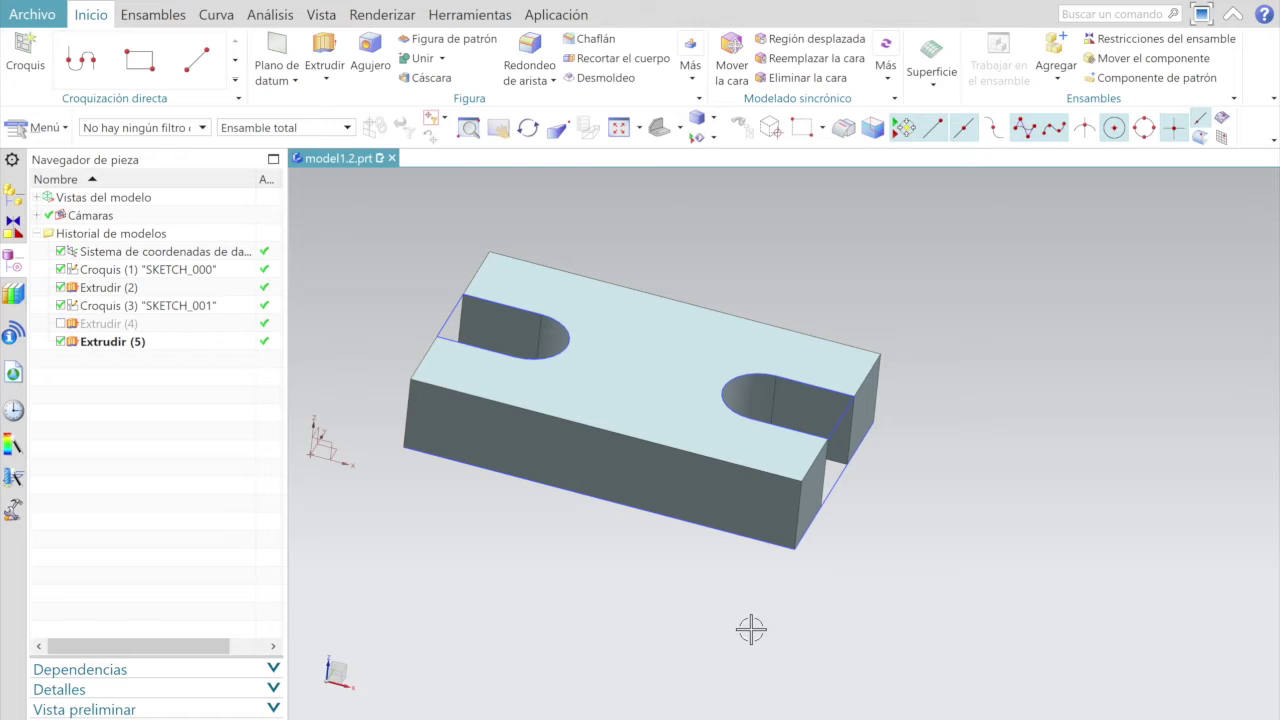
Step: Check the reference drawing, then set the slotted block to the Isométrico view
{"action": "key", "text": "alt+Tab"}
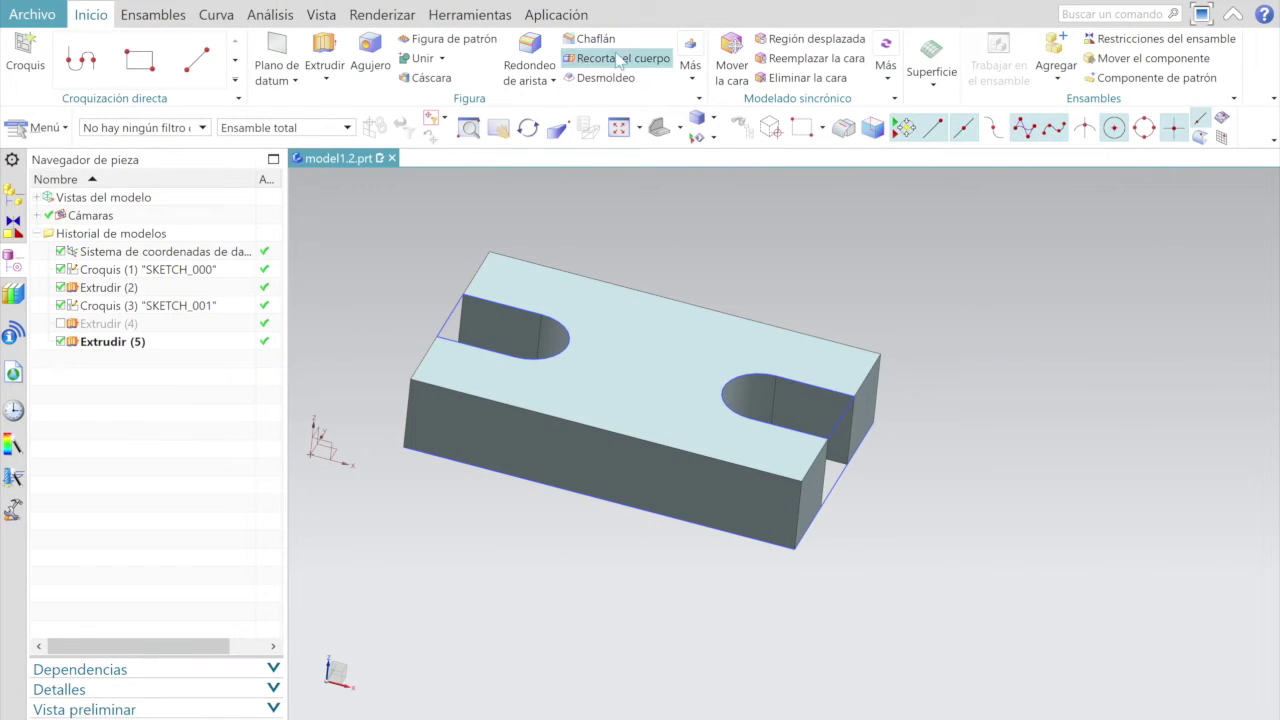
{"action": "left_click", "coordinate": [682, 133]}
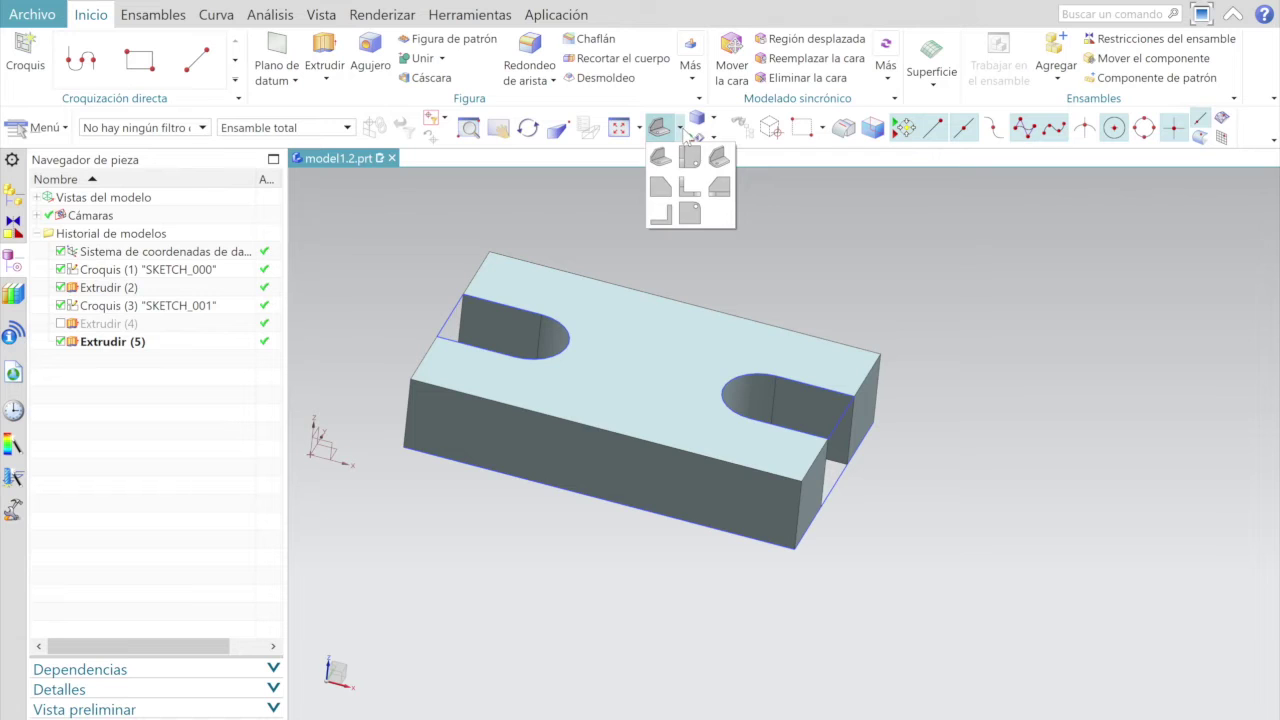
{"action": "left_click", "coordinate": [697, 138]}
{"action": "left_click", "coordinate": [681, 132]}
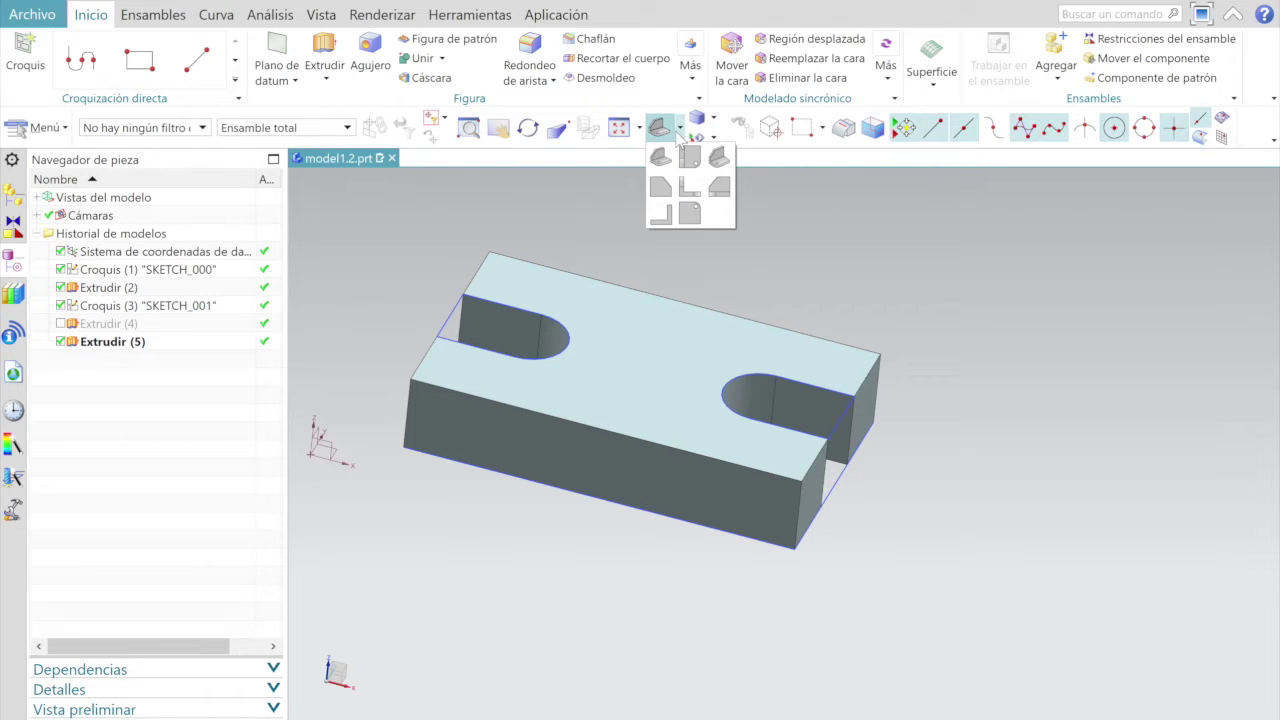
{"action": "left_click", "coordinate": [719, 165]}
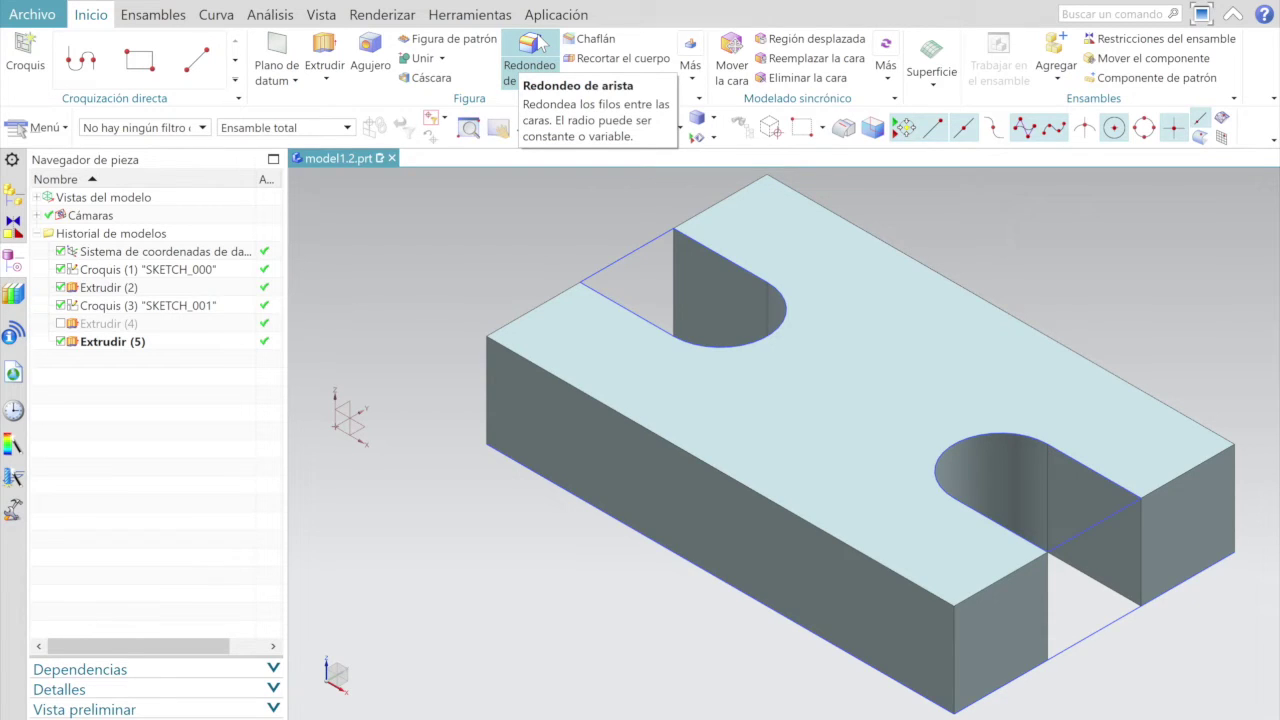
{"action": "left_click", "coordinate": [540, 47]}
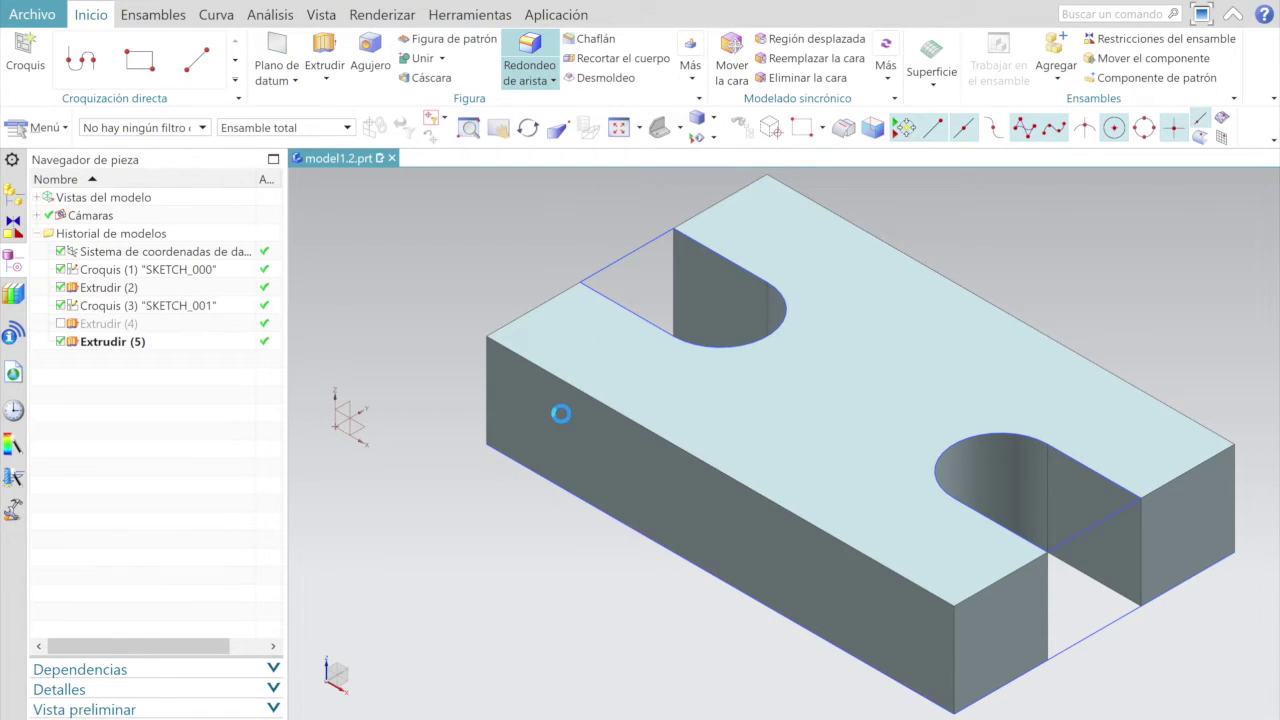
Step: Select the first two vertical corner edges of the block for rounding
{"action": "scroll", "coordinate": [561, 413], "scroll_direction": "down", "scroll_amount": 3}
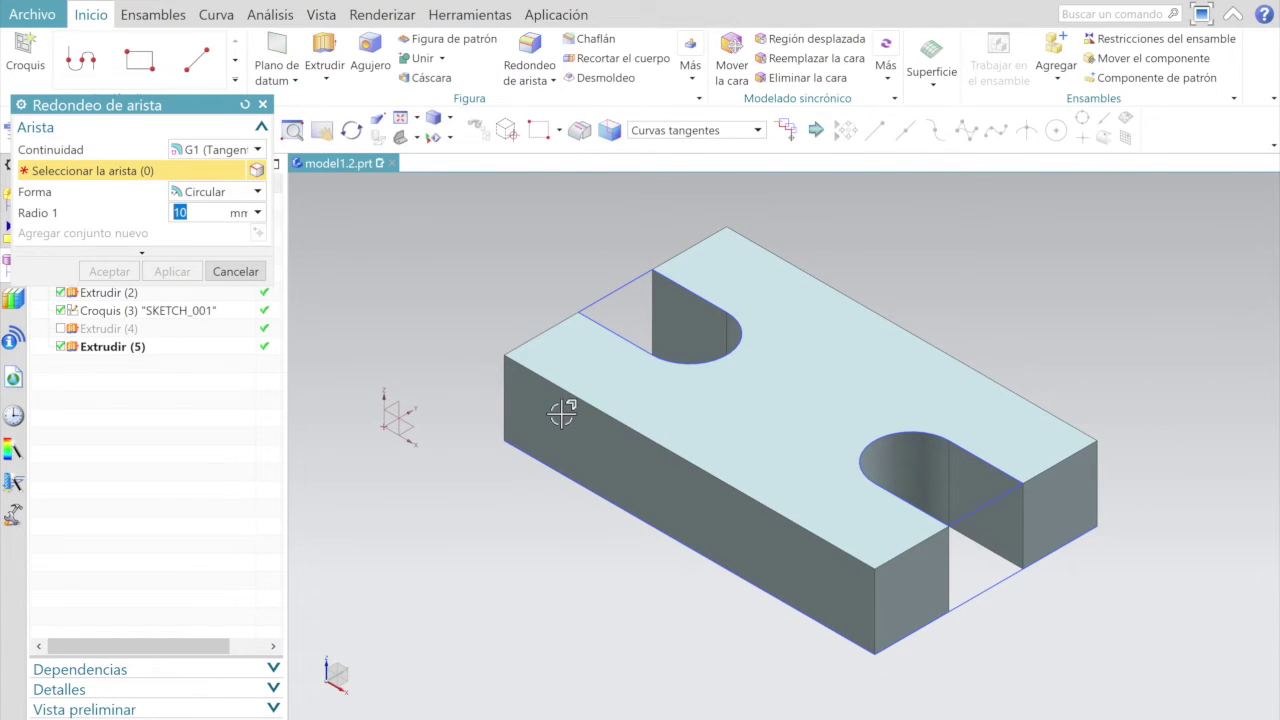
{"action": "scroll", "coordinate": [561, 413], "scroll_direction": "down", "scroll_amount": 2}
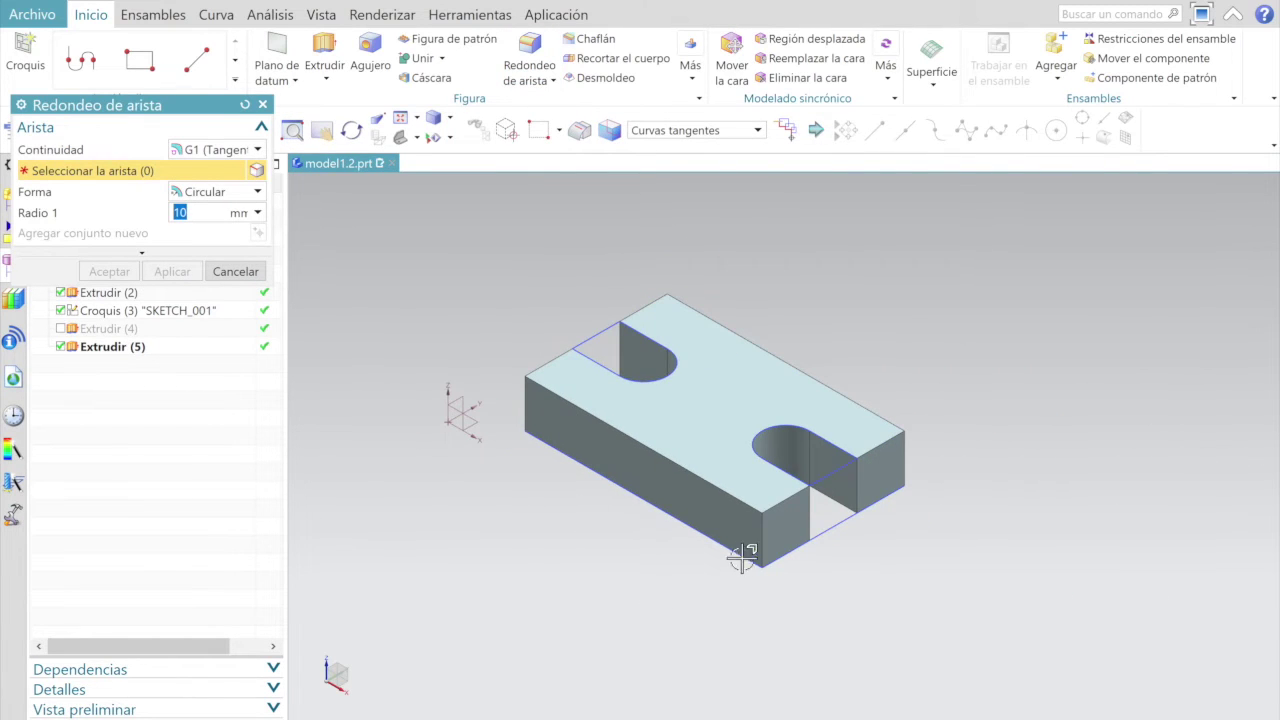
{"action": "scroll", "coordinate": [762, 537], "scroll_direction": "up", "scroll_amount": 4}
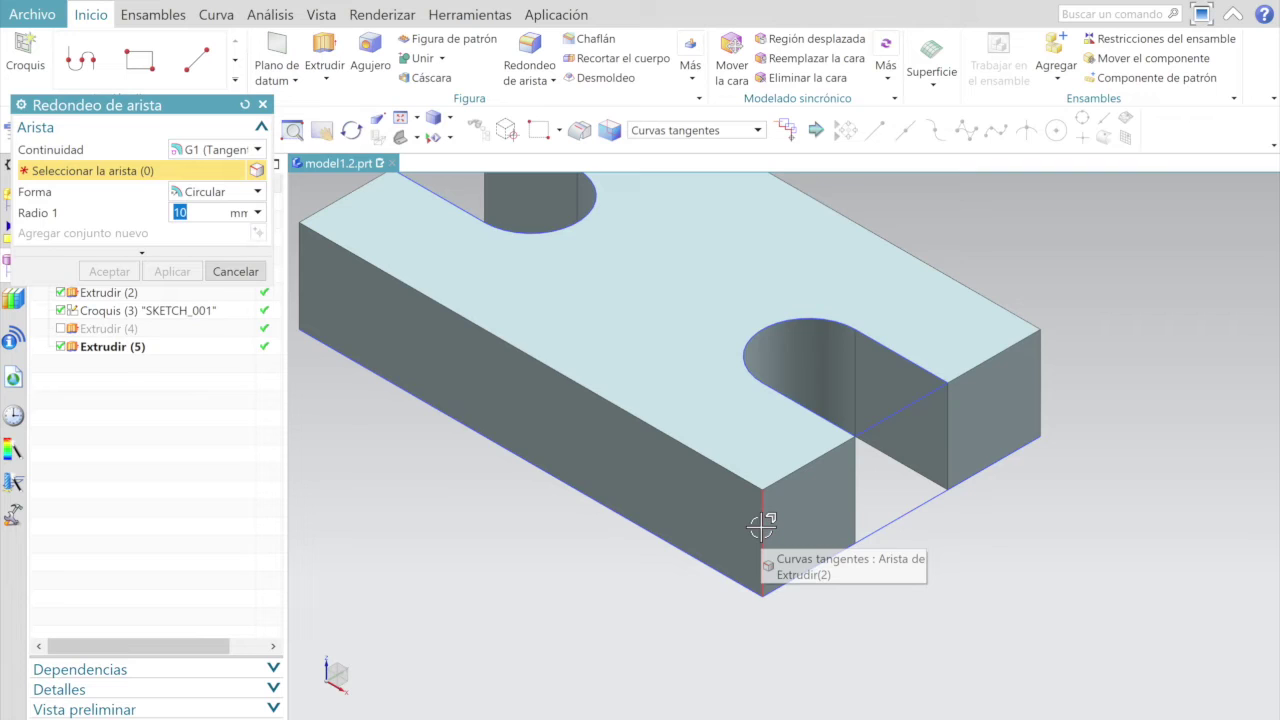
{"action": "left_click", "coordinate": [762, 526]}
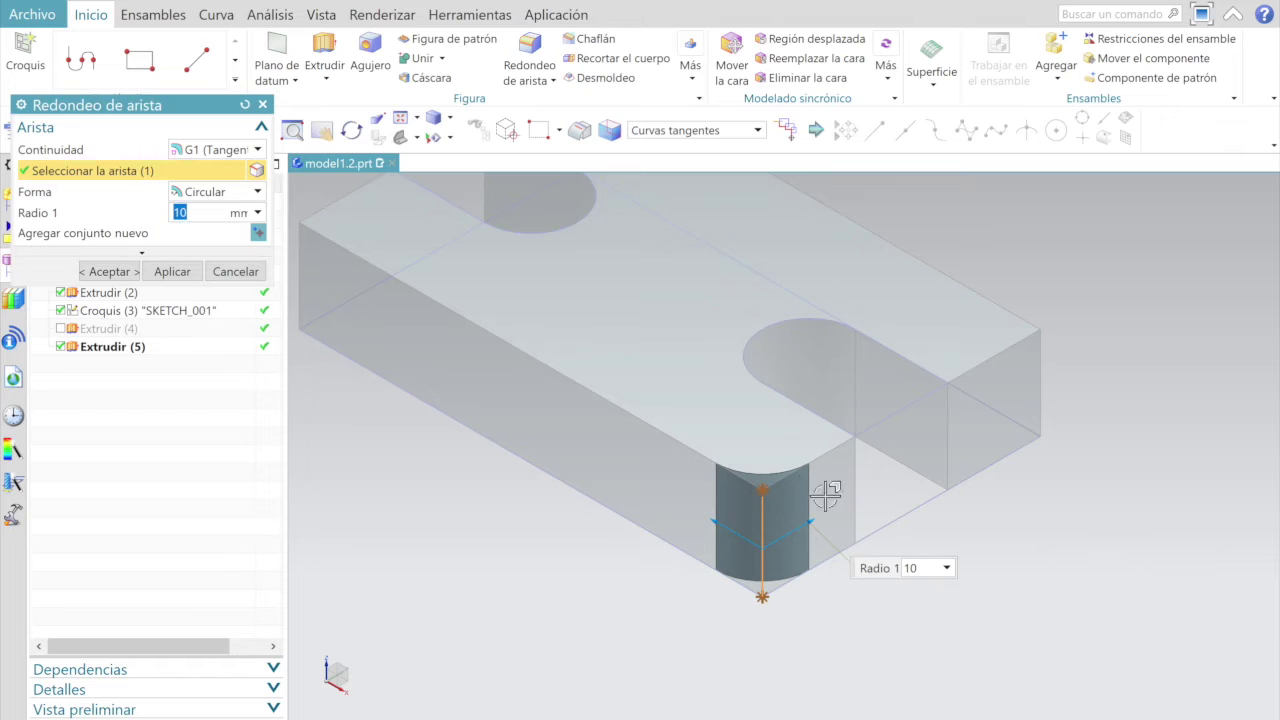
{"action": "mouse_move", "coordinate": [602, 453]}
{"action": "middle_mouse_down"}
{"action": "mouse_move", "coordinate": [683, 466]}
{"action": "mouse_move", "coordinate": [681, 494]}
{"action": "middle_mouse_up"}
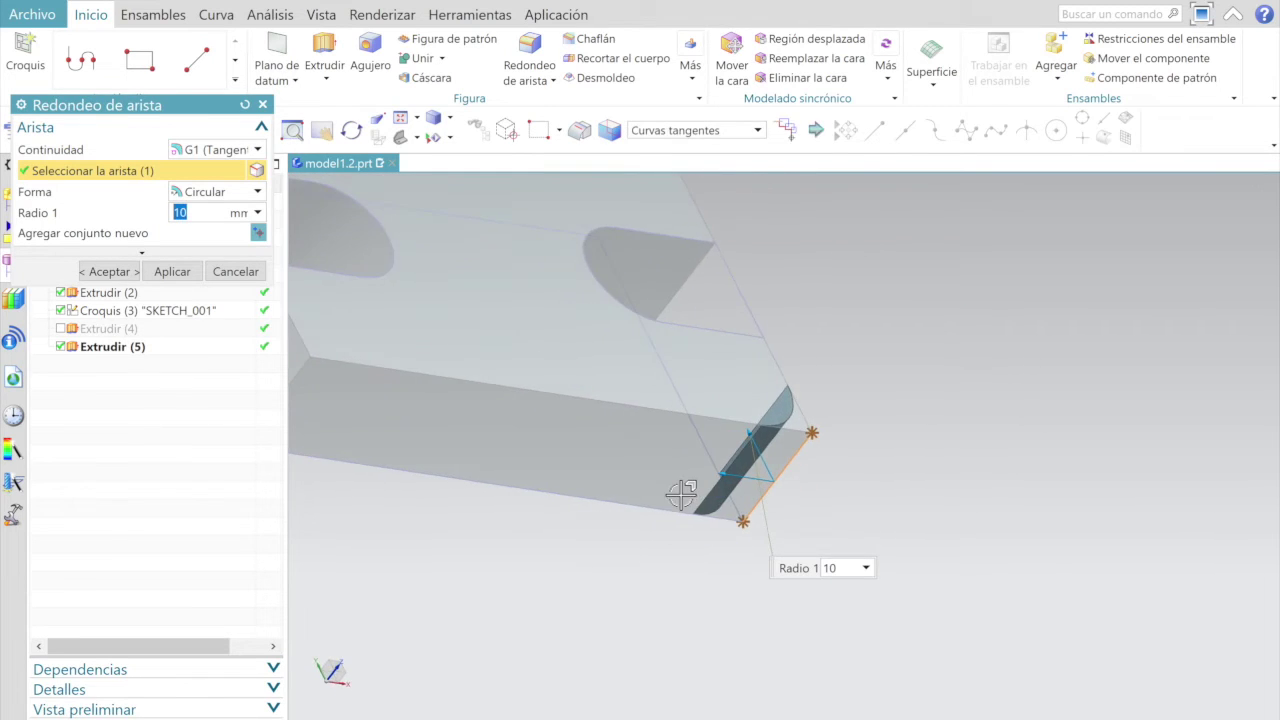
{"action": "scroll", "coordinate": [681, 494], "scroll_direction": "down", "scroll_amount": 3}
{"action": "scroll", "coordinate": [447, 410], "scroll_direction": "up", "scroll_amount": 4}
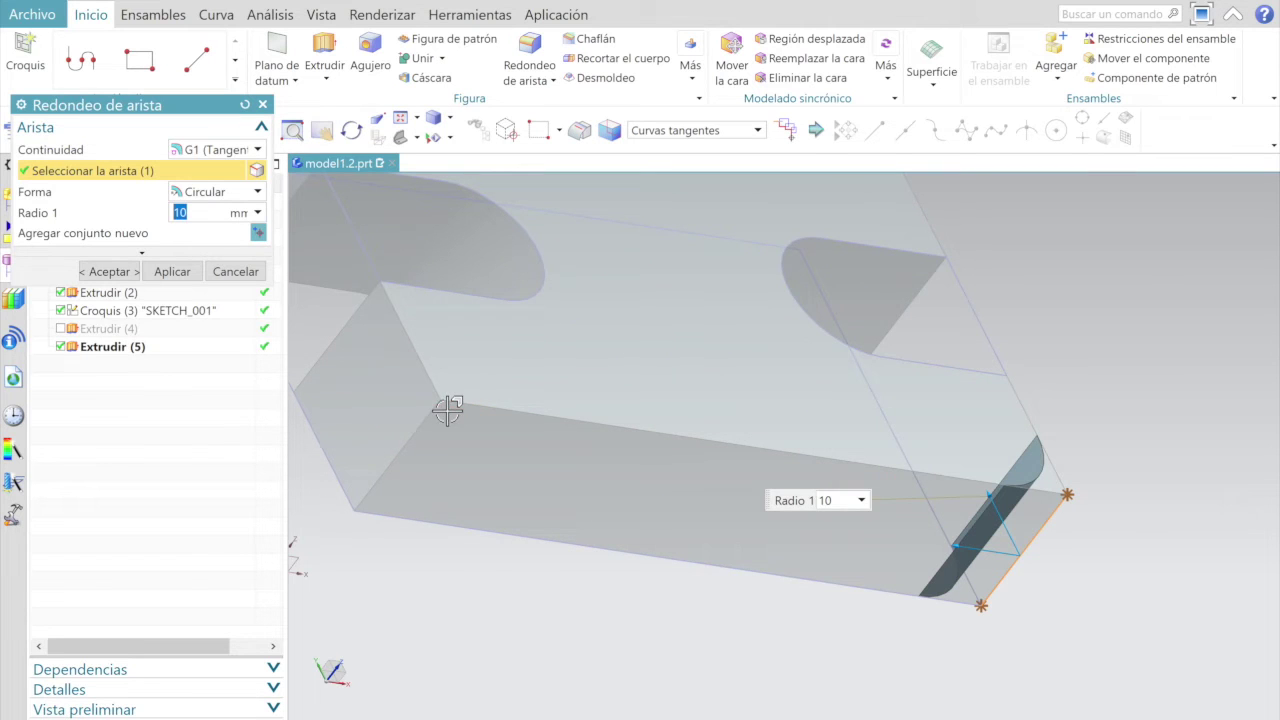
{"action": "left_click", "coordinate": [425, 420]}
Step: Select the remaining two corner edges and apply the 10 mm edge blend
{"action": "mouse_move", "coordinate": [546, 451]}
{"action": "middle_mouse_down"}
{"action": "mouse_move", "coordinate": [657, 520]}
{"action": "mouse_move", "coordinate": [623, 574]}
{"action": "mouse_move", "coordinate": [595, 558]}
{"action": "middle_mouse_up"}
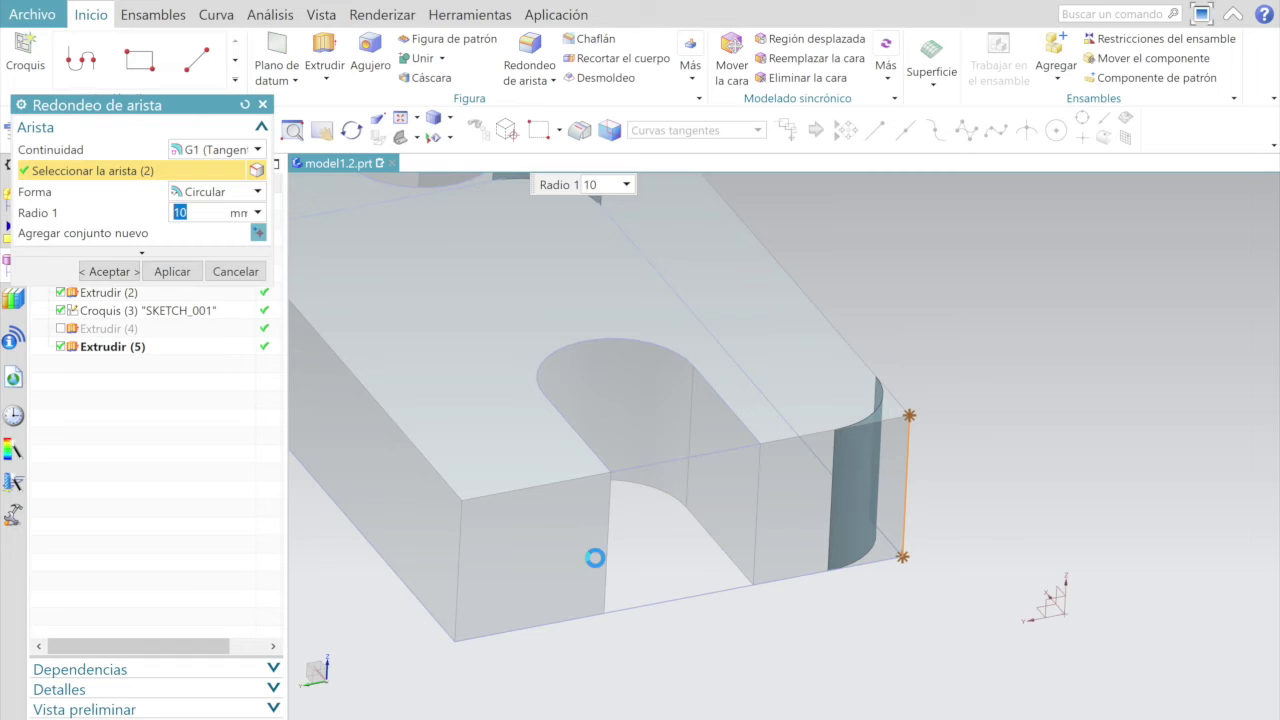
{"action": "left_click", "coordinate": [461, 523]}
{"action": "mouse_move", "coordinate": [624, 503]}
{"action": "middle_mouse_down"}
{"action": "mouse_move", "coordinate": [709, 520]}
{"action": "mouse_move", "coordinate": [723, 569]}
{"action": "mouse_move", "coordinate": [697, 577]}
{"action": "mouse_move", "coordinate": [617, 490]}
{"action": "middle_mouse_up"}
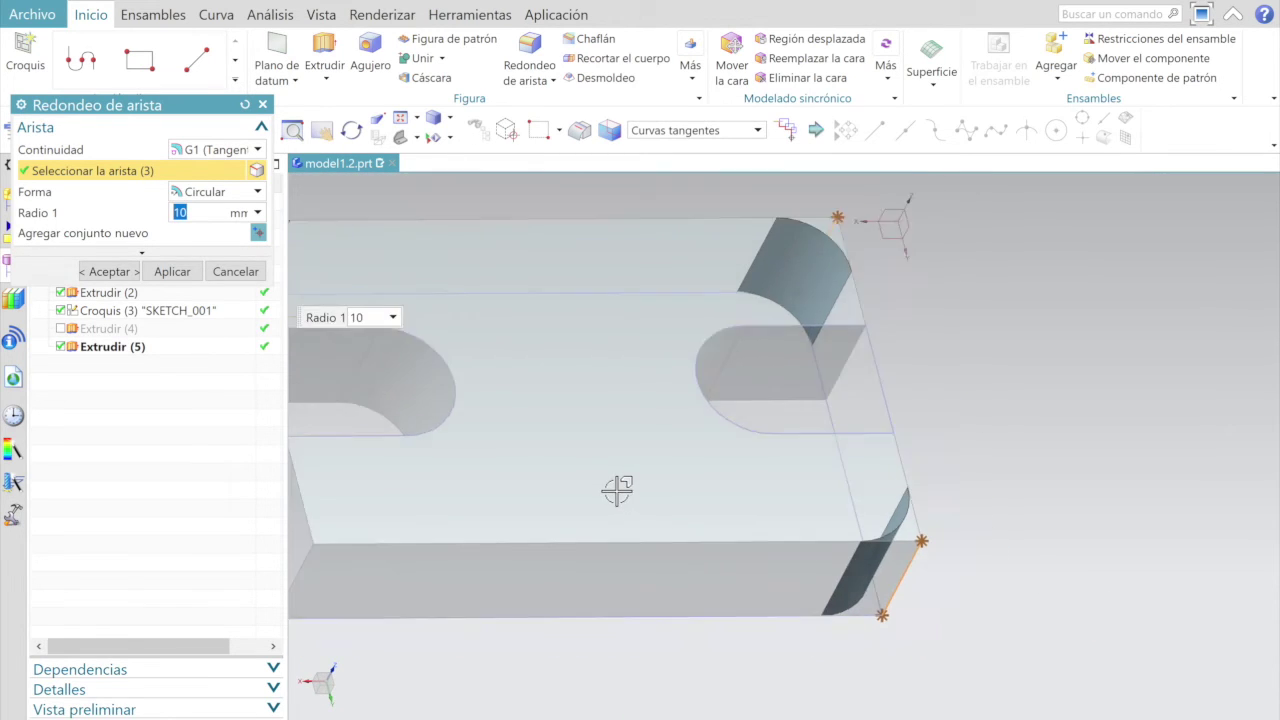
{"action": "scroll", "coordinate": [617, 490], "scroll_direction": "down", "scroll_amount": 3}
{"action": "scroll", "coordinate": [457, 523], "scroll_direction": "up", "scroll_amount": 2}
{"action": "scroll", "coordinate": [460, 520], "scroll_direction": "up", "scroll_amount": 3}
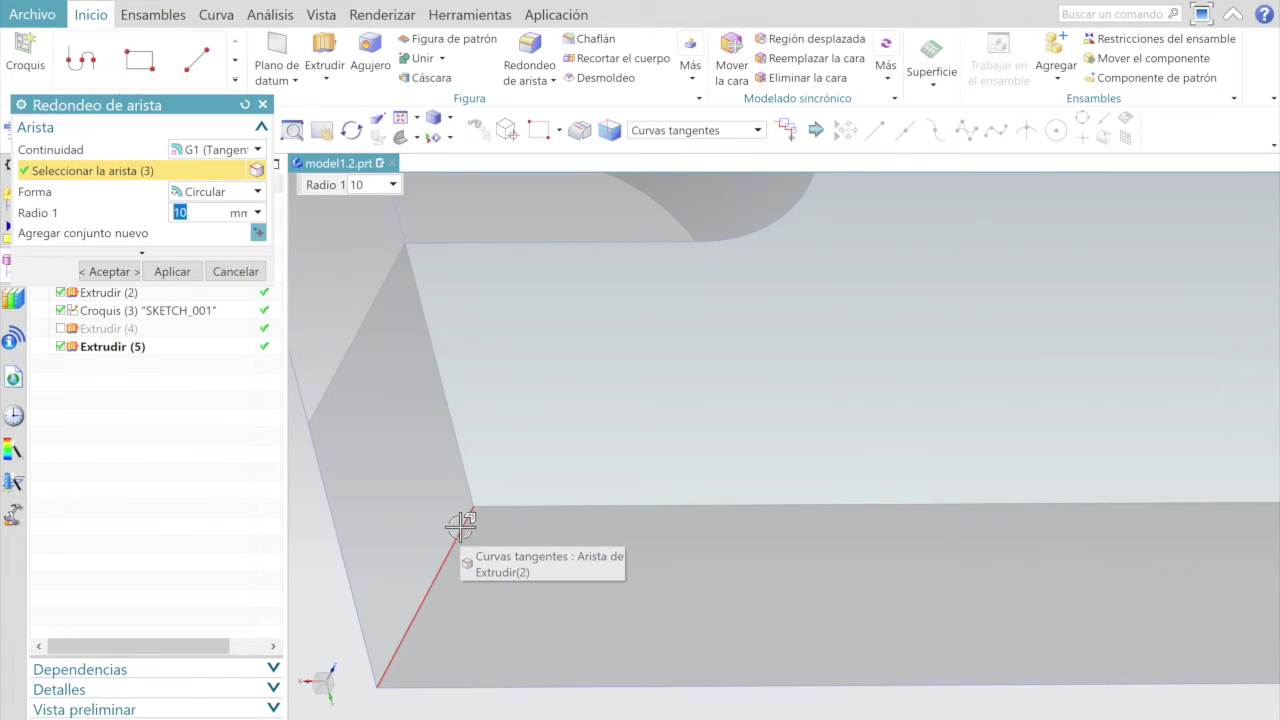
{"action": "left_click", "coordinate": [460, 522]}
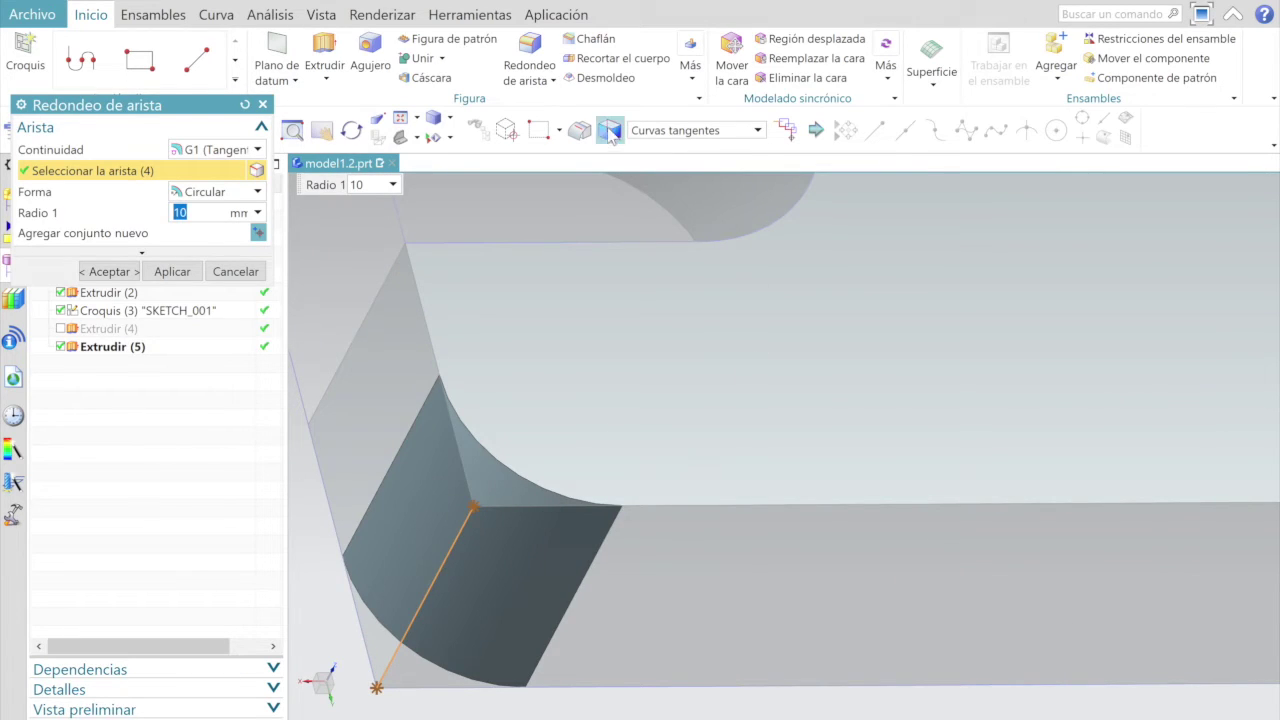
{"action": "left_click", "coordinate": [417, 137]}
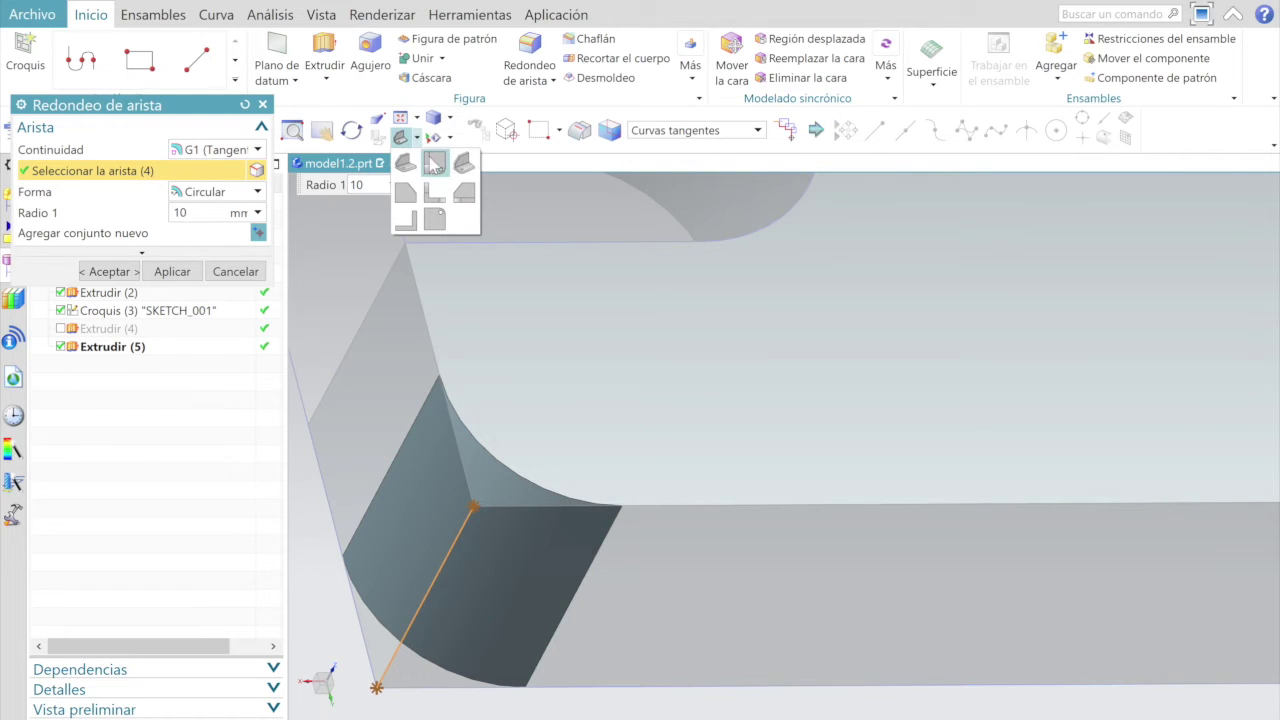
{"action": "left_click", "coordinate": [460, 160]}
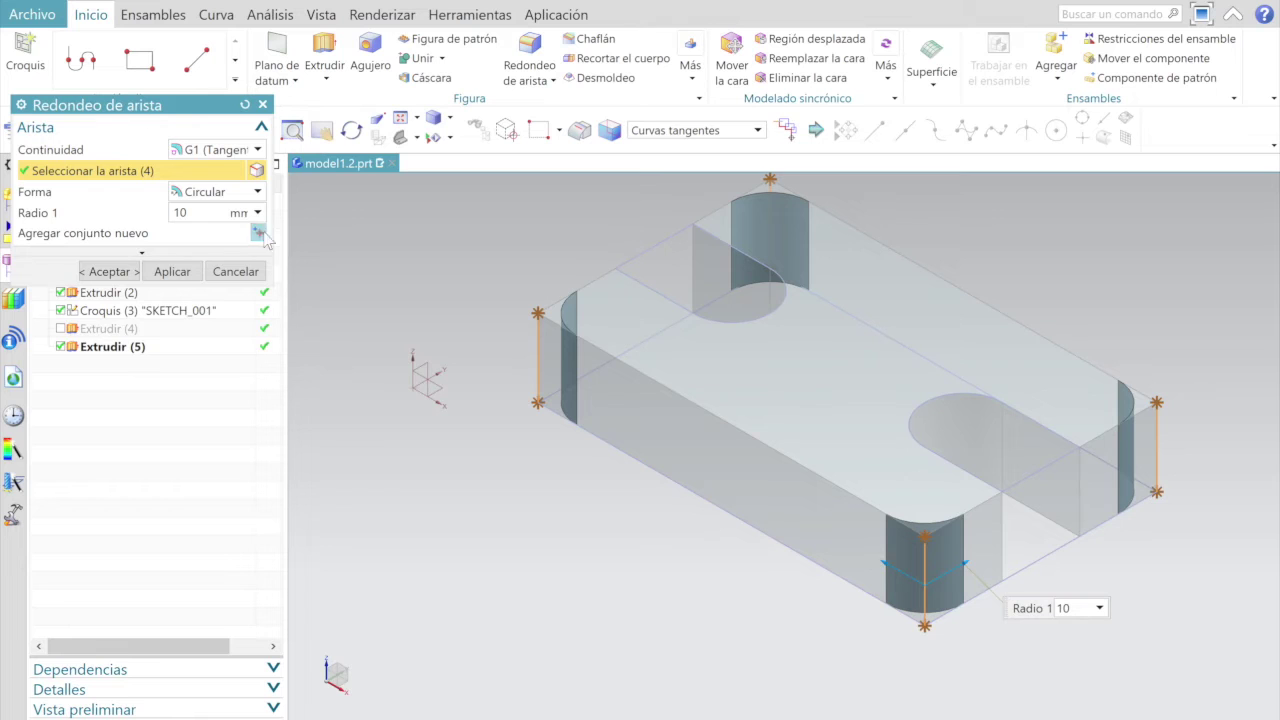
{"action": "left_click", "coordinate": [115, 270]}
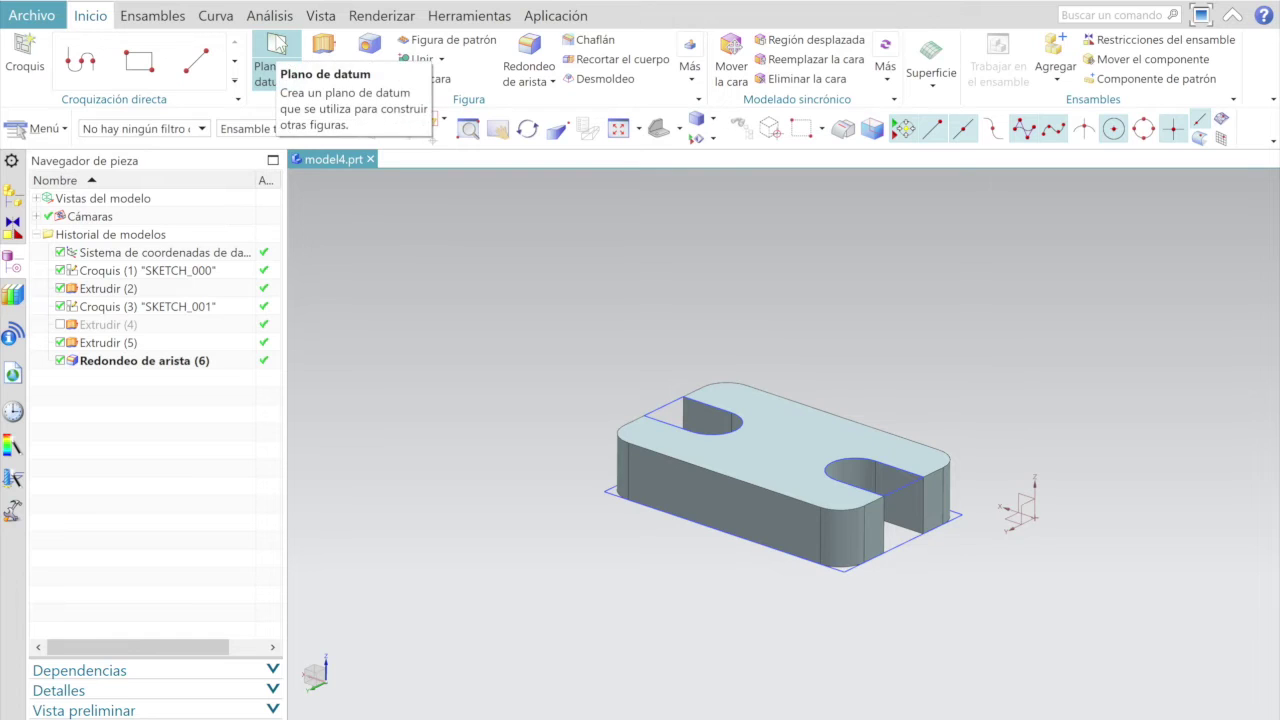
Step: Create a datum plane offset -50 mm from the end face and enlarge its handles
{"action": "left_click", "coordinate": [280, 70]}
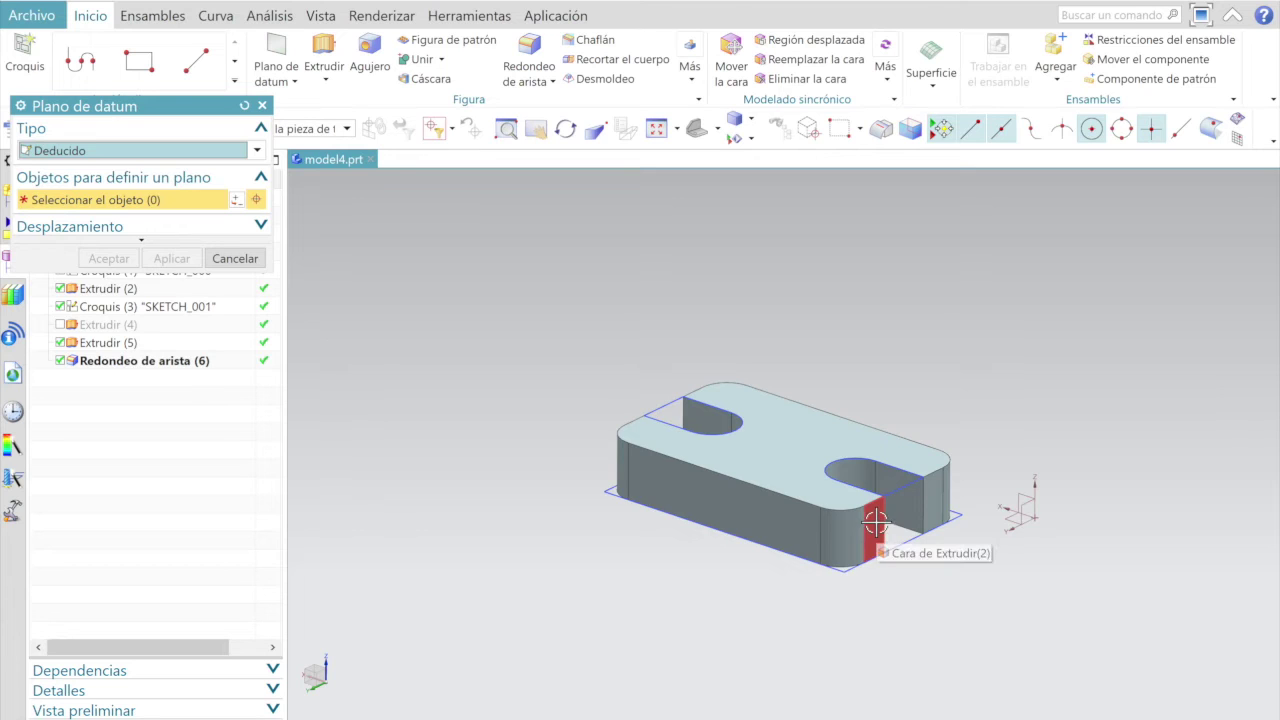
{"action": "left_click", "coordinate": [874, 521]}
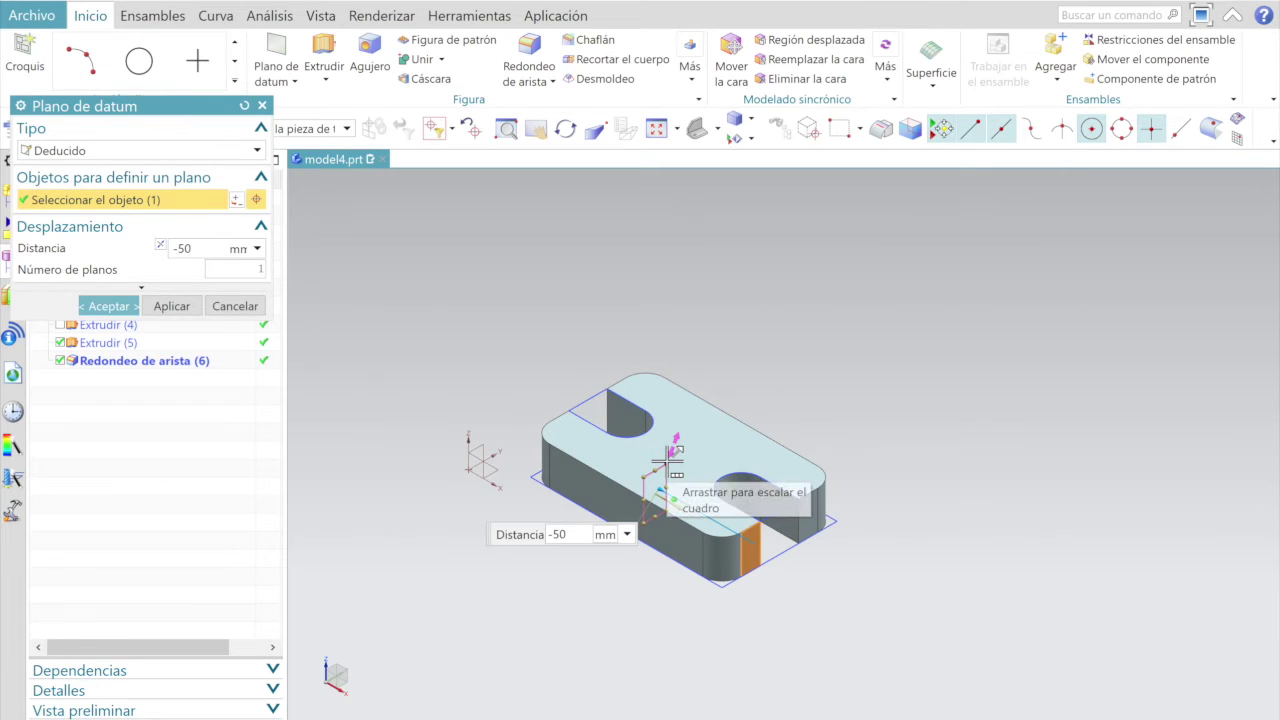
{"action": "mouse_move", "coordinate": [667, 468]}
{"action": "left_mouse_down"}
{"action": "mouse_move", "coordinate": [921, 262]}
{"action": "mouse_move", "coordinate": [963, 248]}
{"action": "left_mouse_up"}
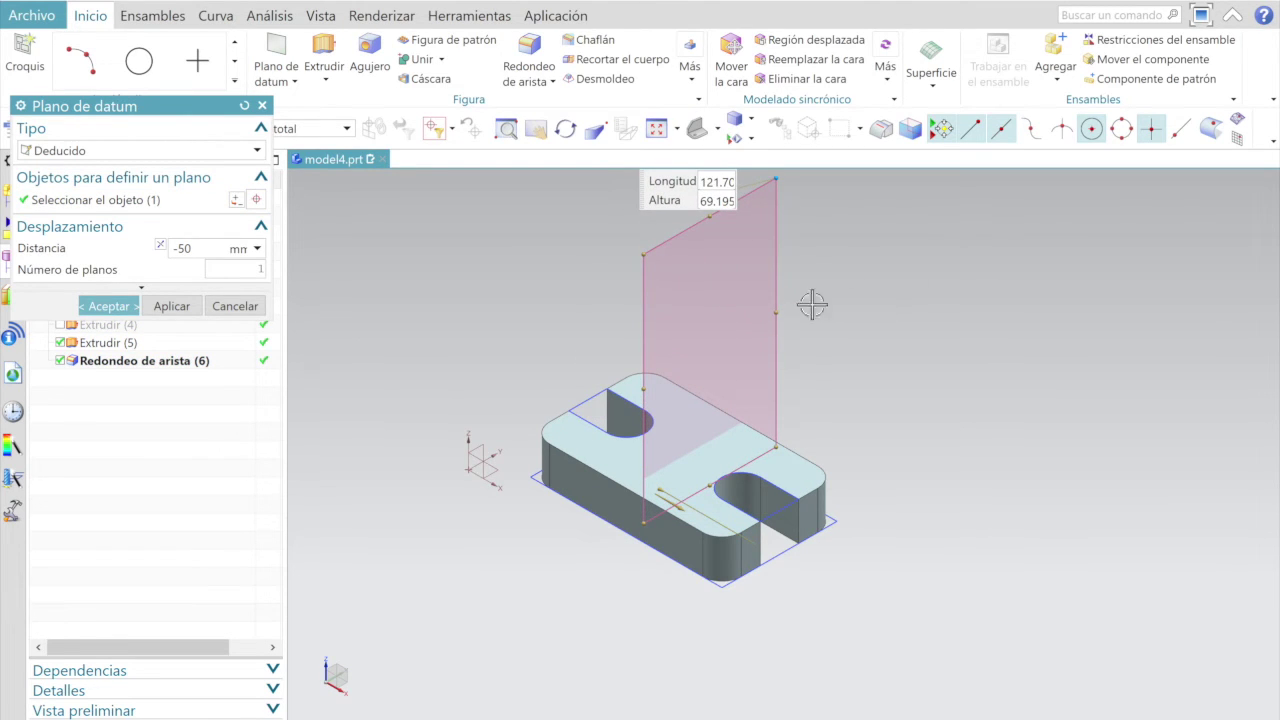
{"action": "left_click_drag", "start_coordinate": [779, 312], "coordinate": [835, 280]}
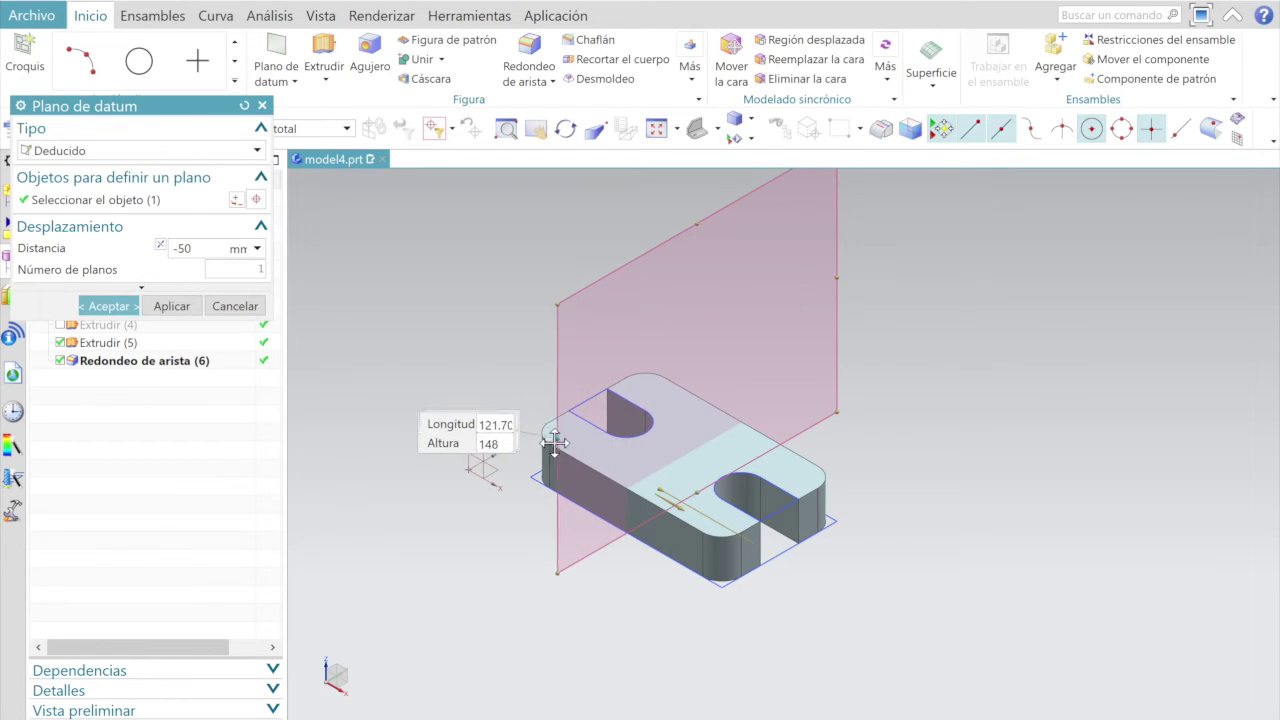
{"action": "left_click_drag", "start_coordinate": [645, 385], "coordinate": [530, 453]}
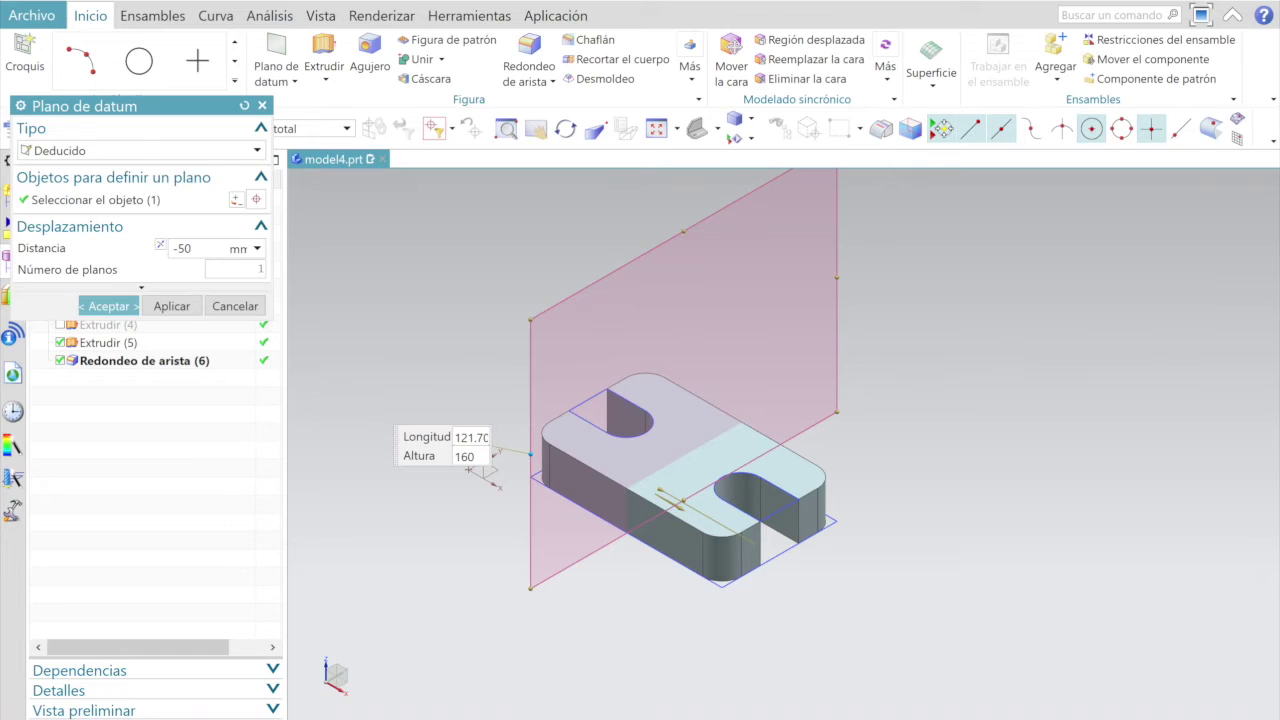
{"action": "middle_click", "coordinate": [568, 655]}
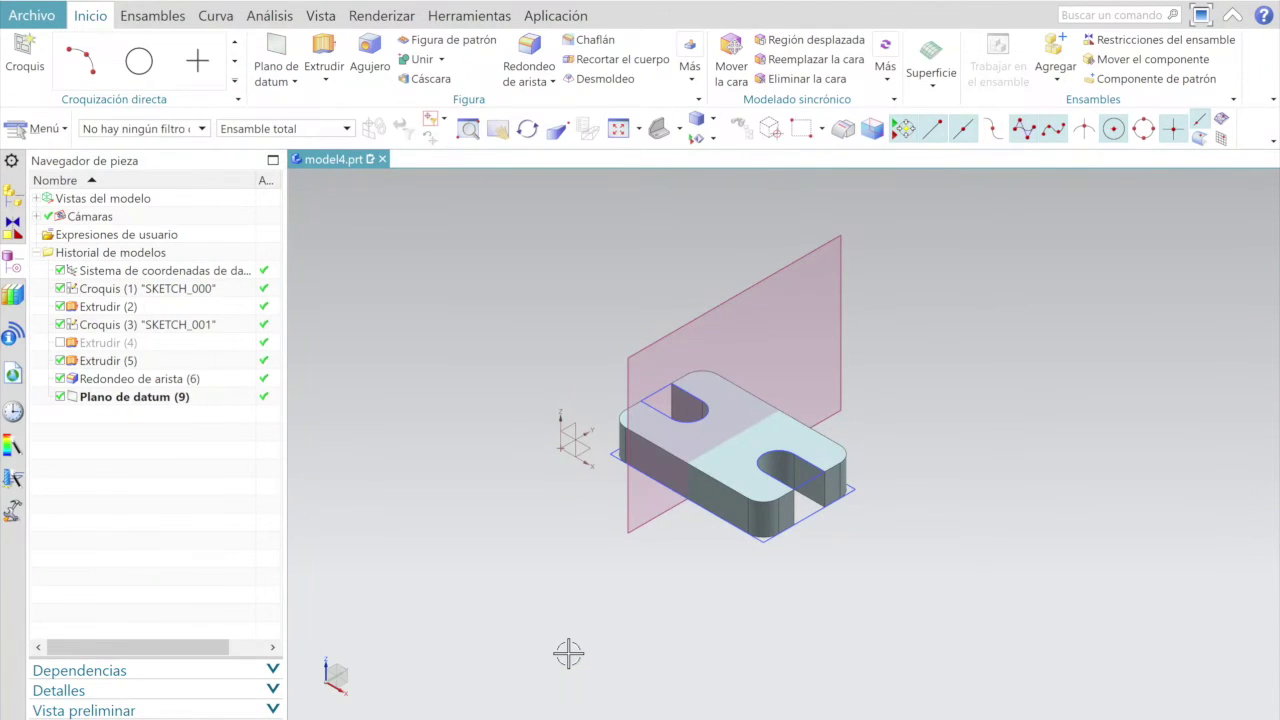
{"action": "left_click", "coordinate": [680, 133]}
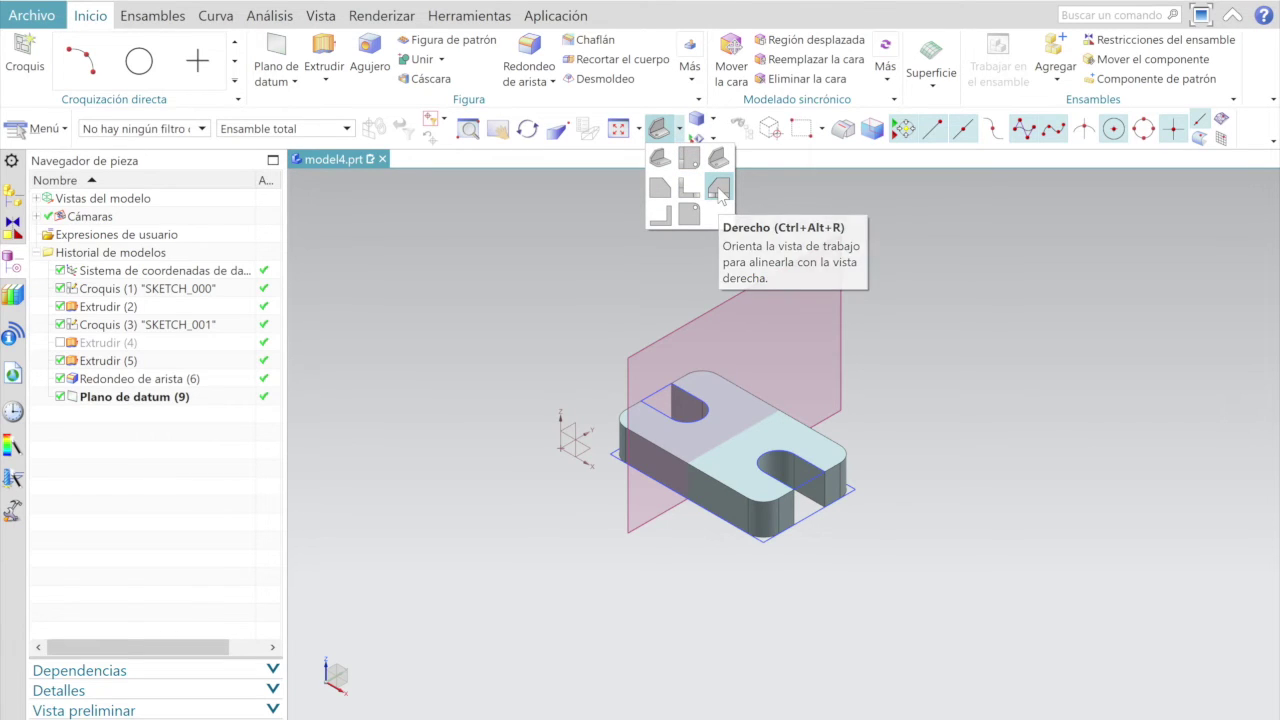
Step: In the Derecho view, create sketch SKETCH_002 on the new datum plane
{"action": "left_click", "coordinate": [719, 190]}
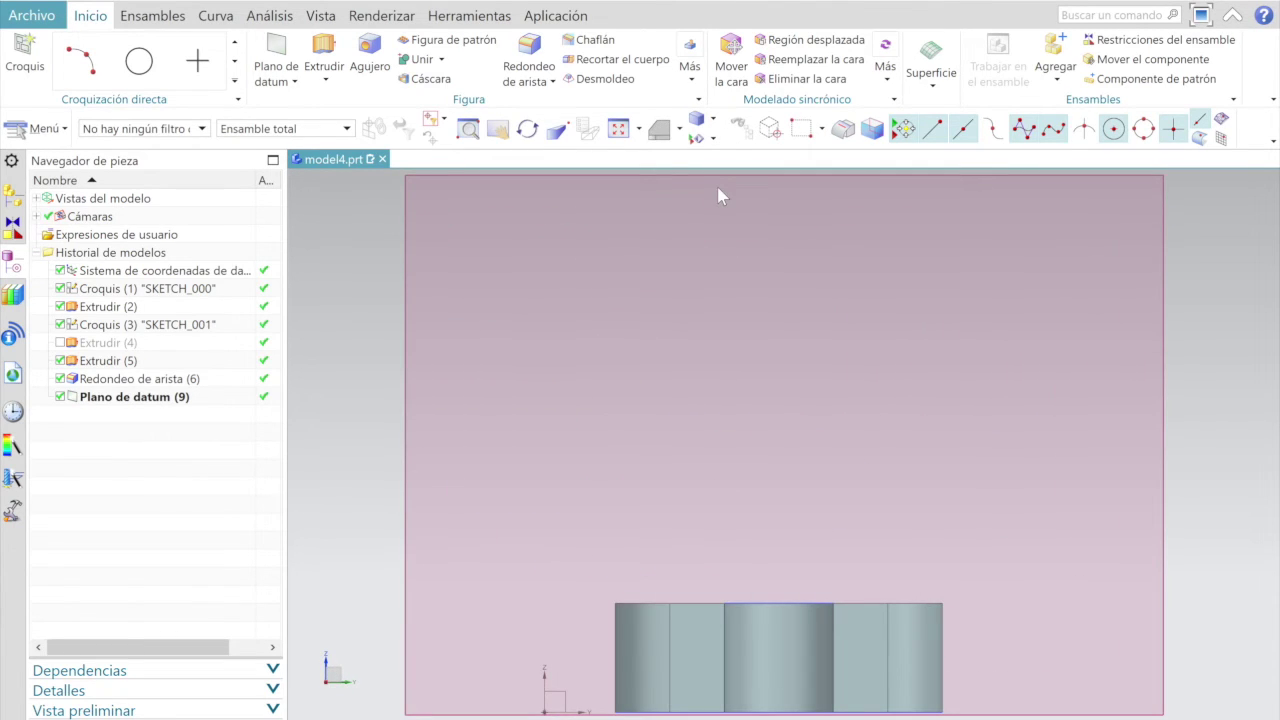
{"action": "left_click", "coordinate": [25, 48]}
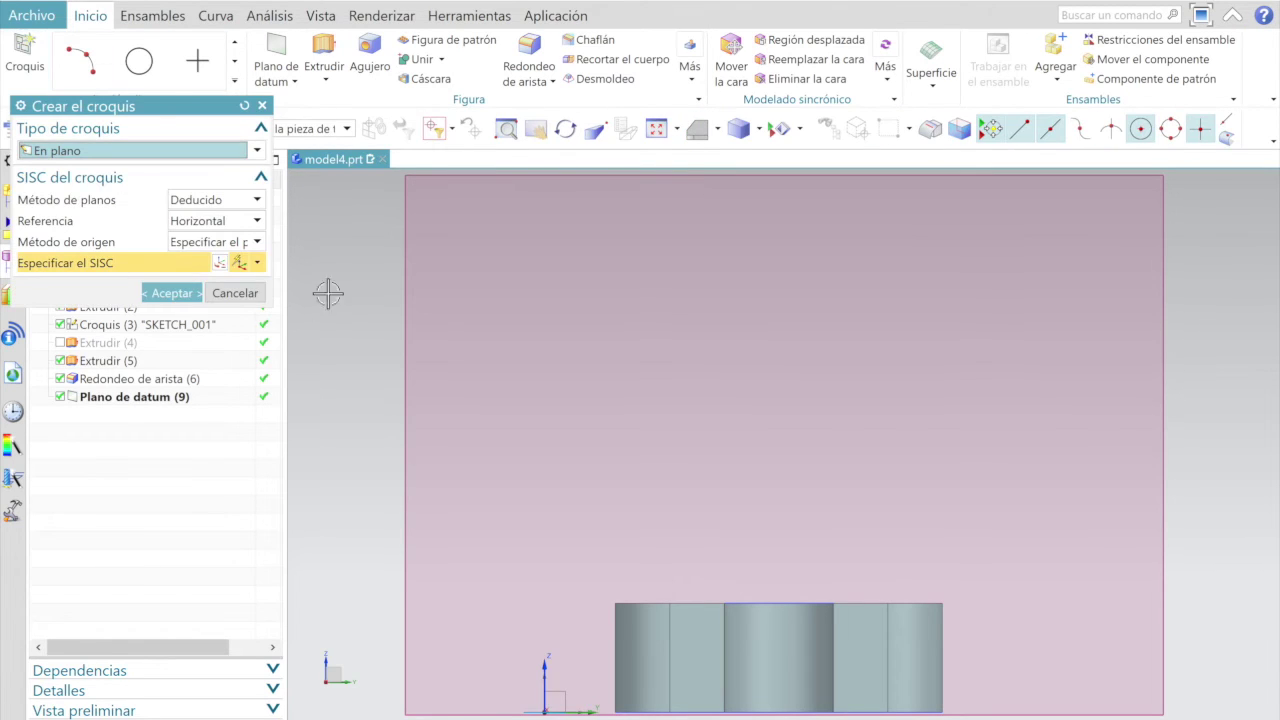
{"action": "left_click", "coordinate": [400, 243]}
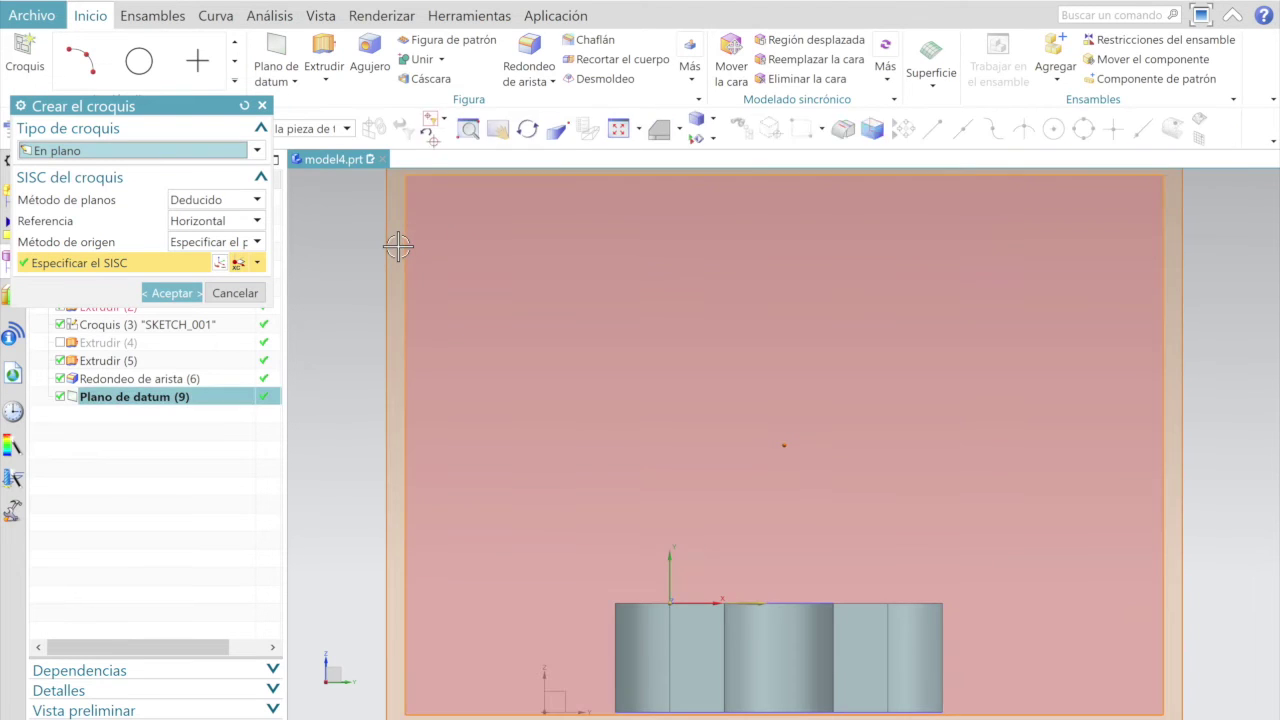
{"action": "left_click", "coordinate": [137, 62]}
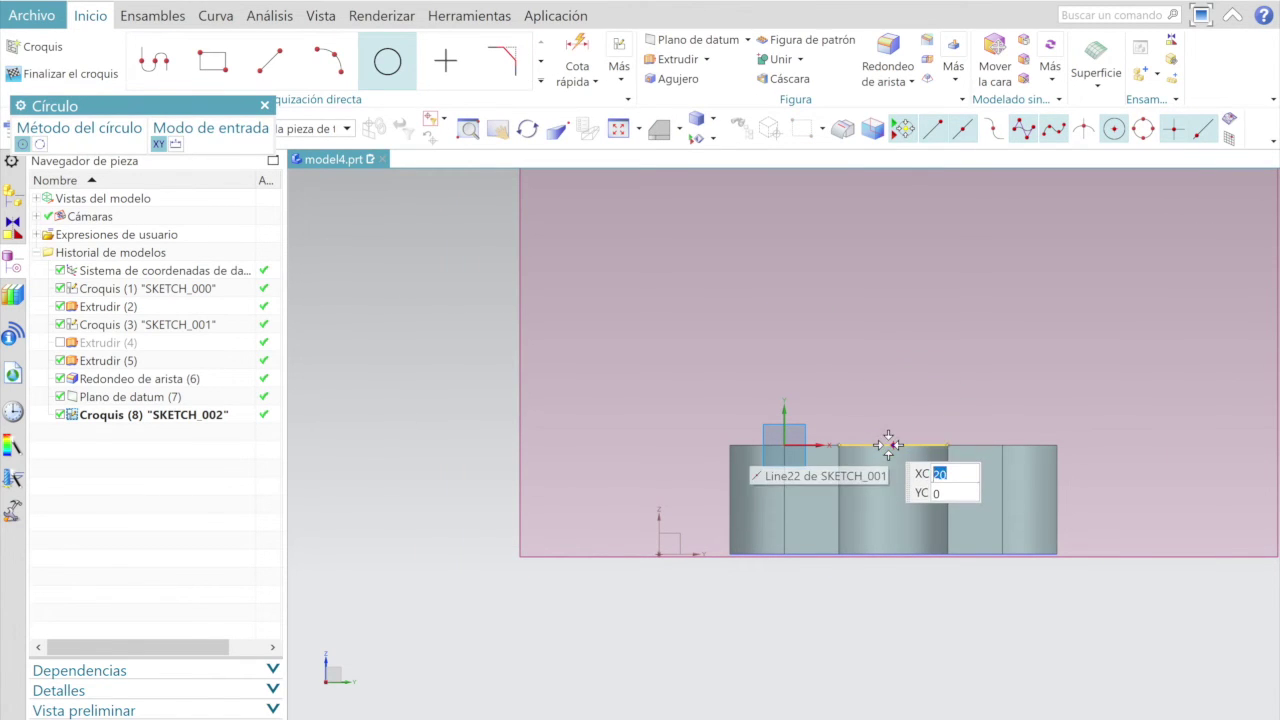
Step: Place a Ø60 circle centred at the top-edge midpoint, then view it isometrically
{"action": "type", "text": "20"}
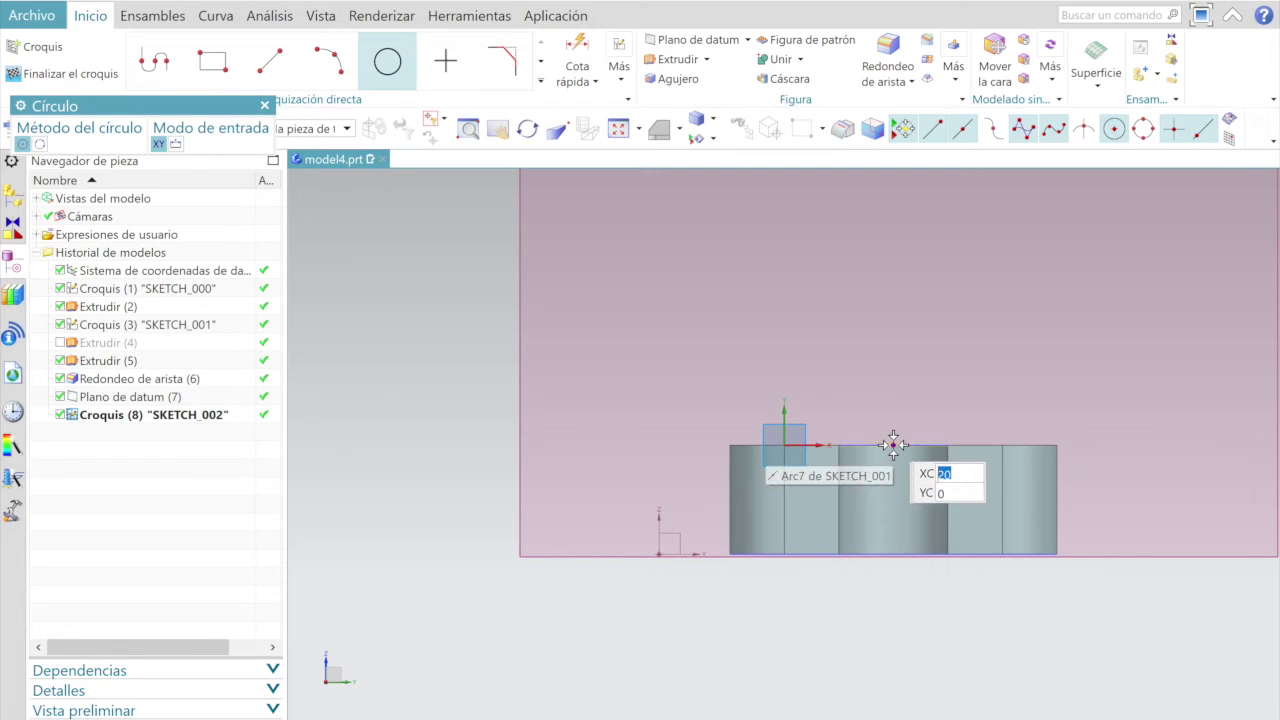
{"action": "key", "text": "Return"}
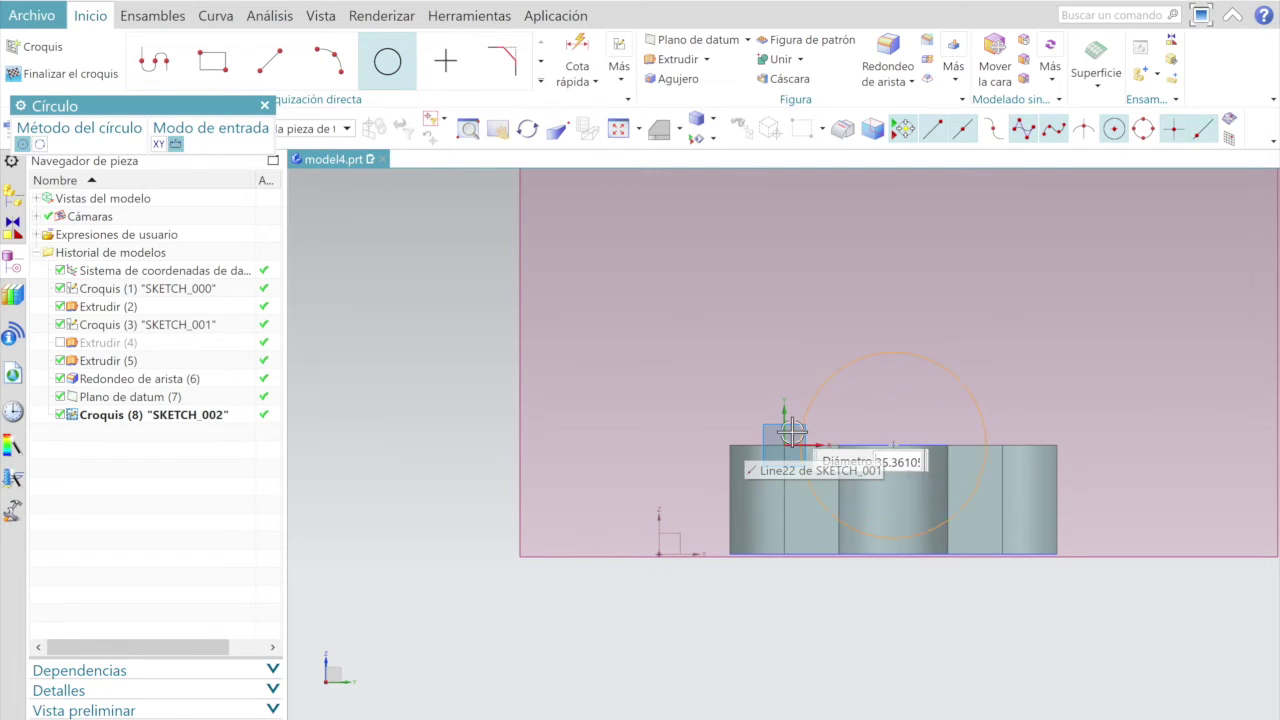
{"action": "left_click", "coordinate": [727, 444]}
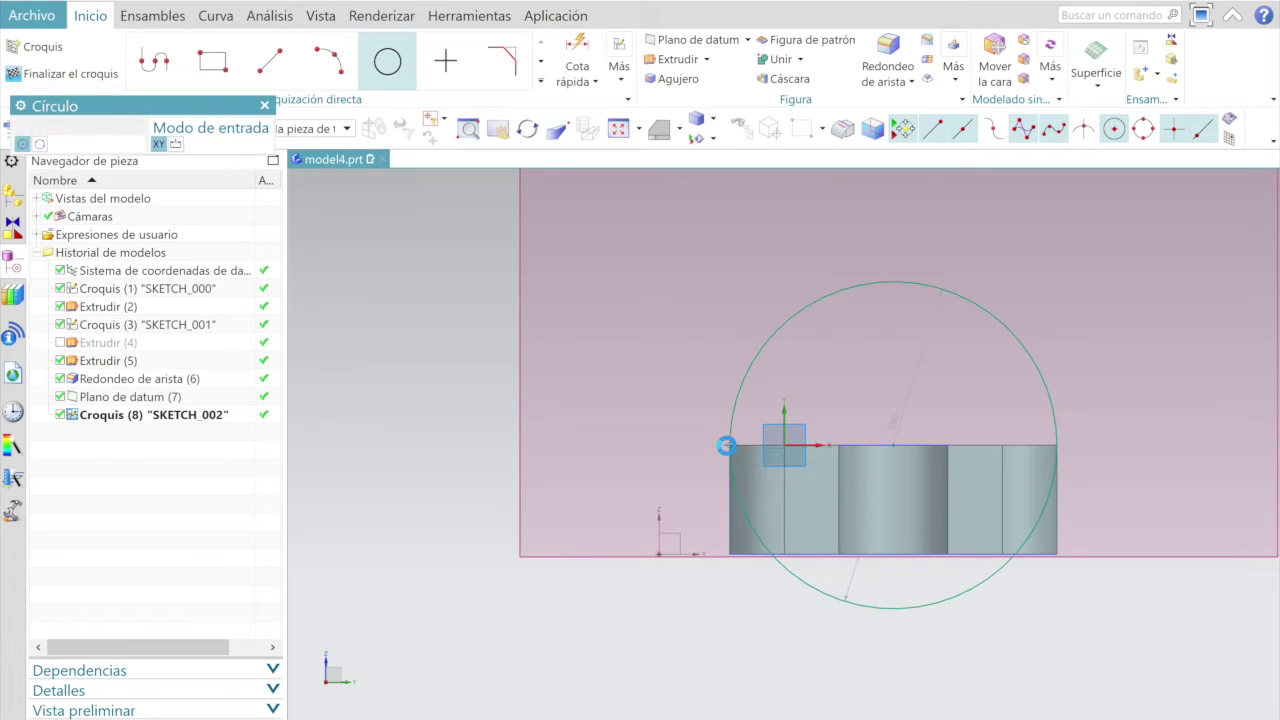
{"action": "scroll", "coordinate": [510, 641], "scroll_direction": "up", "scroll_amount": 1}
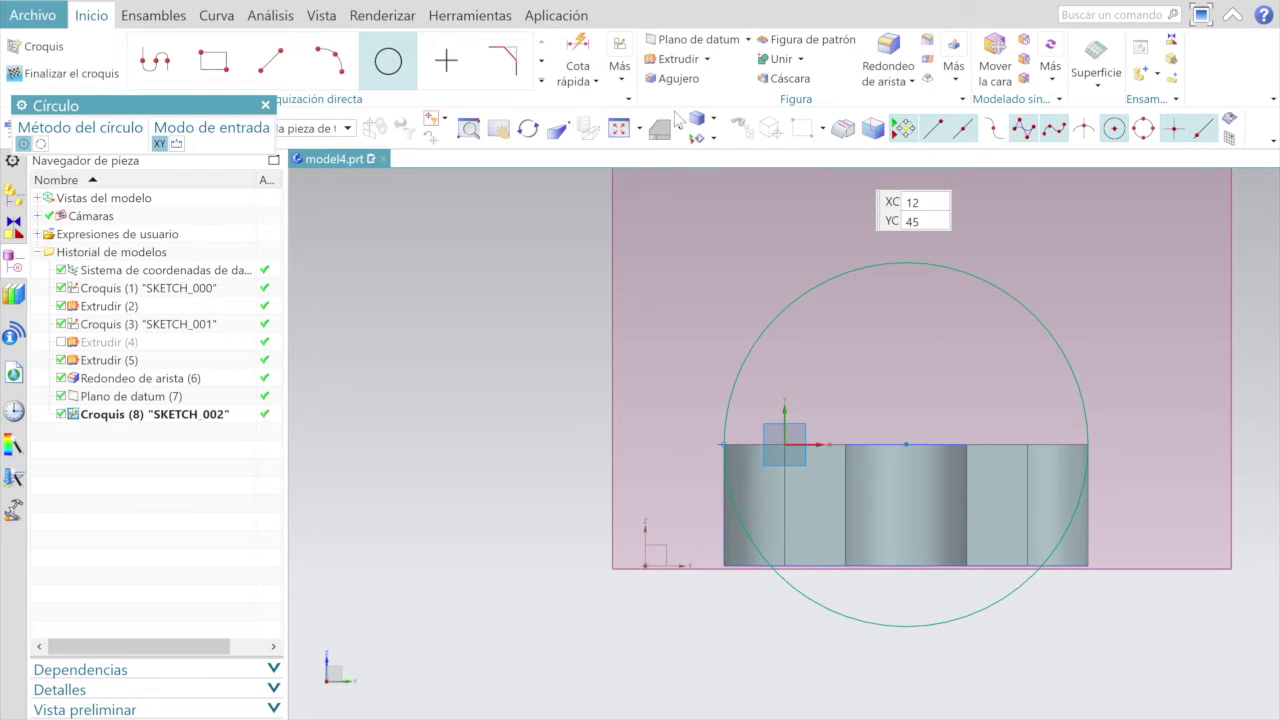
{"action": "left_click", "coordinate": [681, 129]}
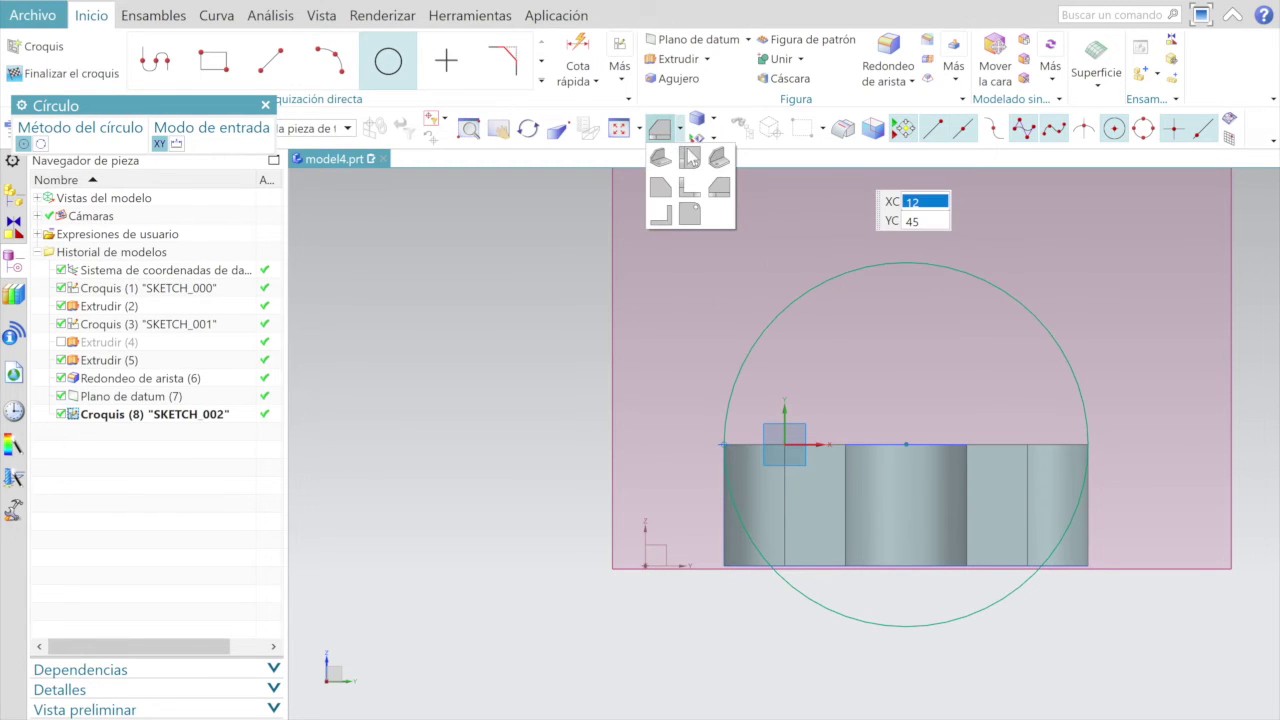
{"action": "left_click", "coordinate": [719, 157]}
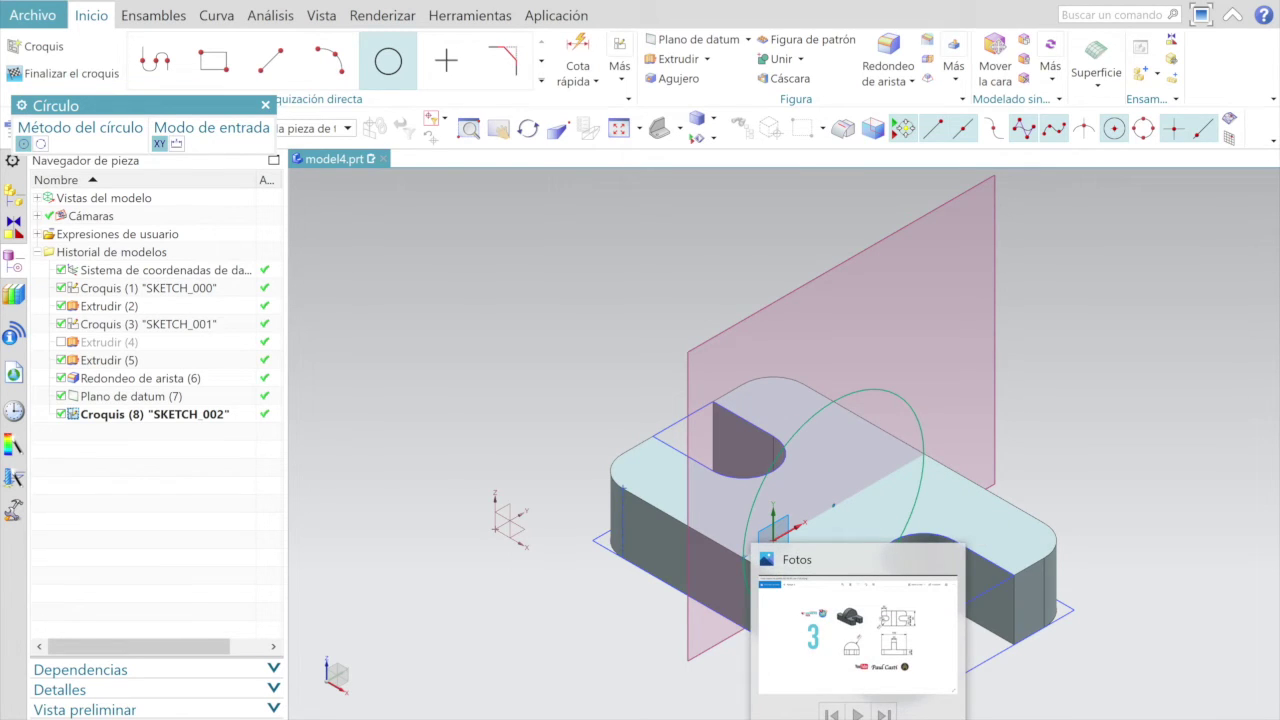
{"action": "left_click", "coordinate": [815, 562]}
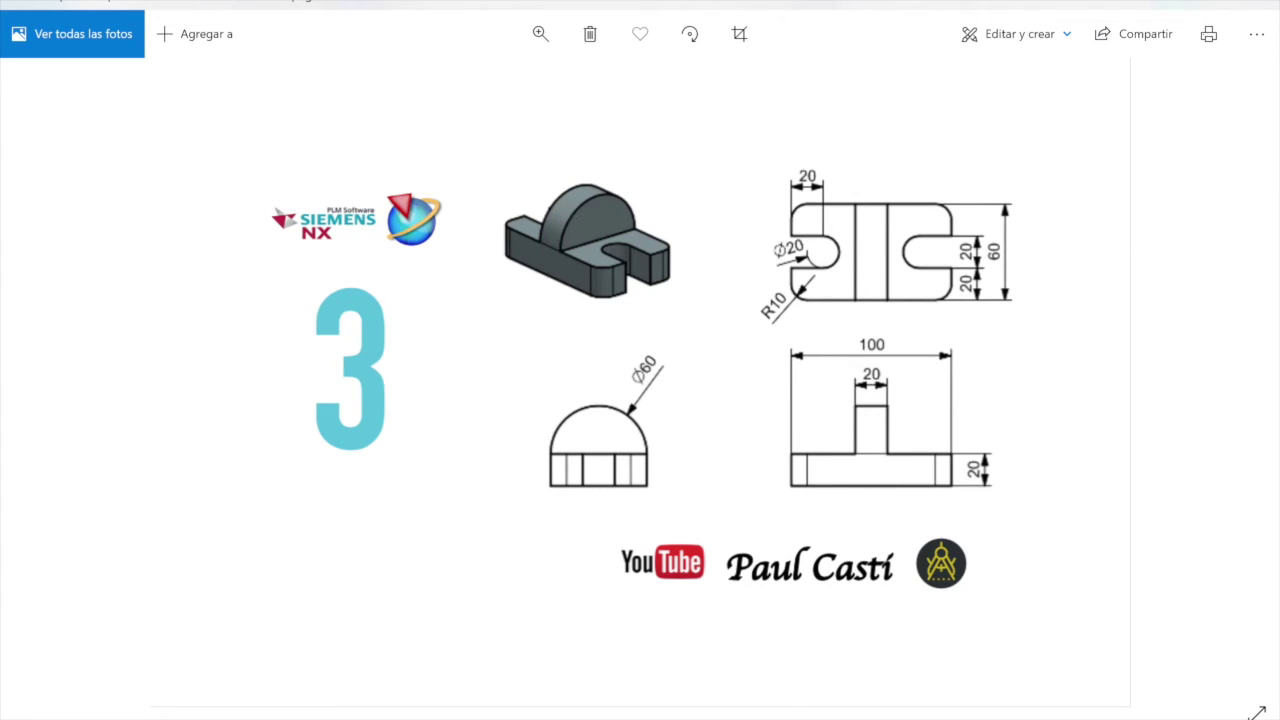
{"action": "key", "text": "alt+Tab"}
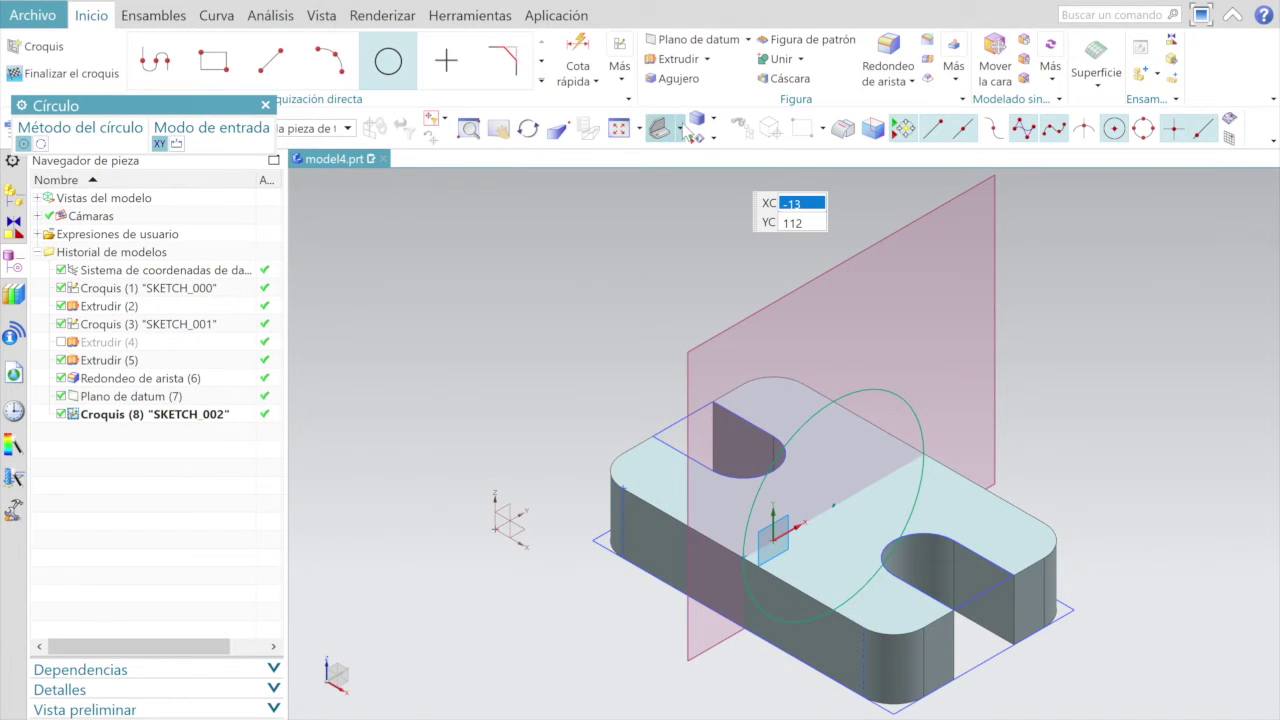
Step: In the Derecho view, draw a line from the top-left corner across the block's top edge
{"action": "left_click", "coordinate": [684, 131]}
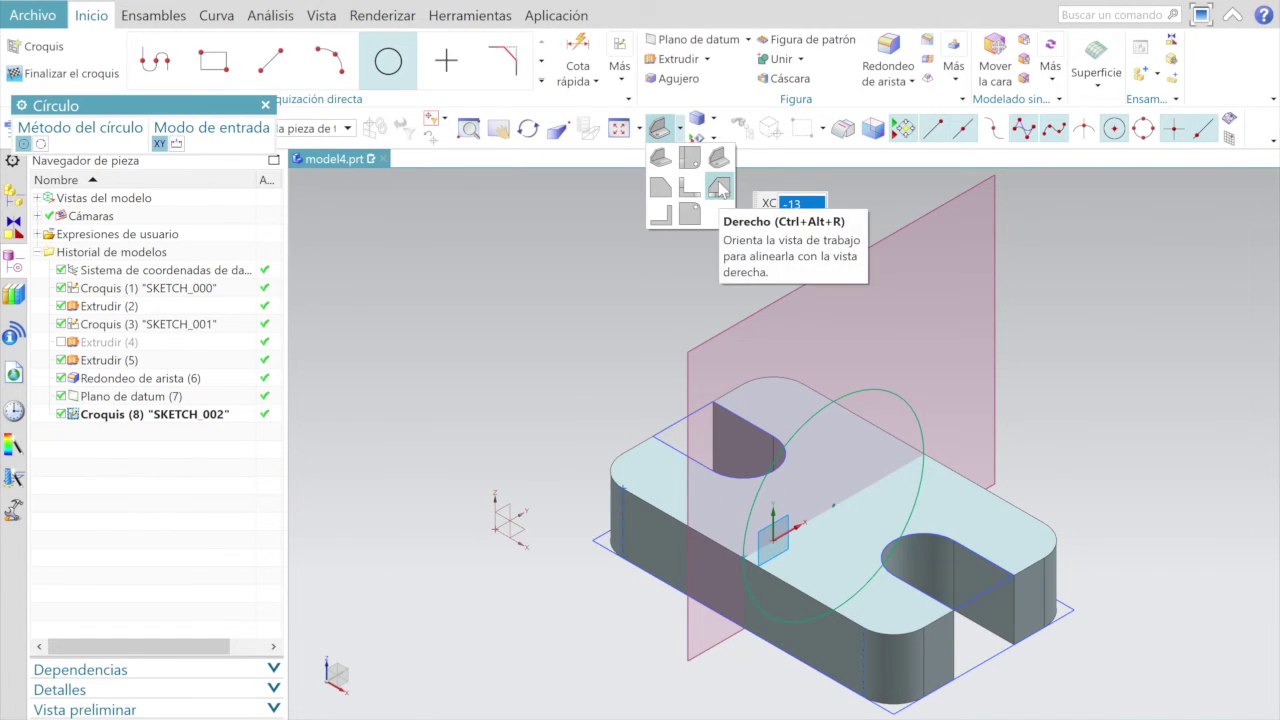
{"action": "left_click", "coordinate": [690, 170]}
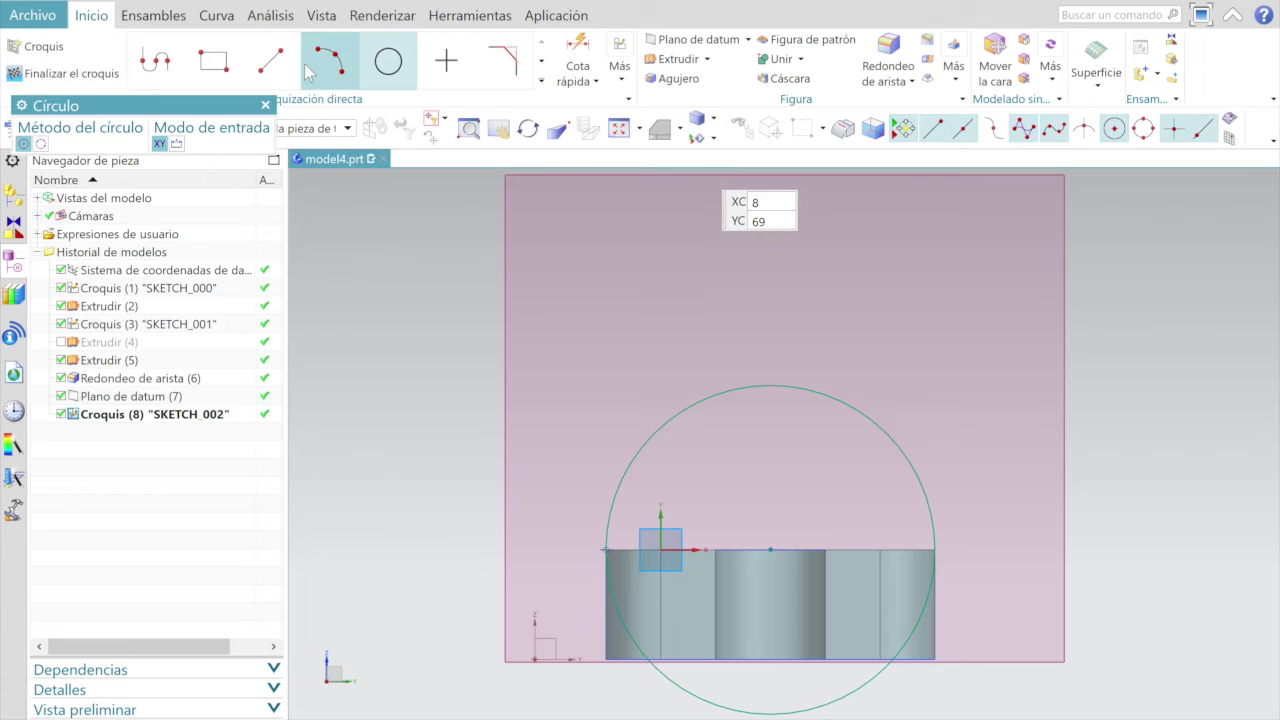
{"action": "left_click", "coordinate": [275, 64]}
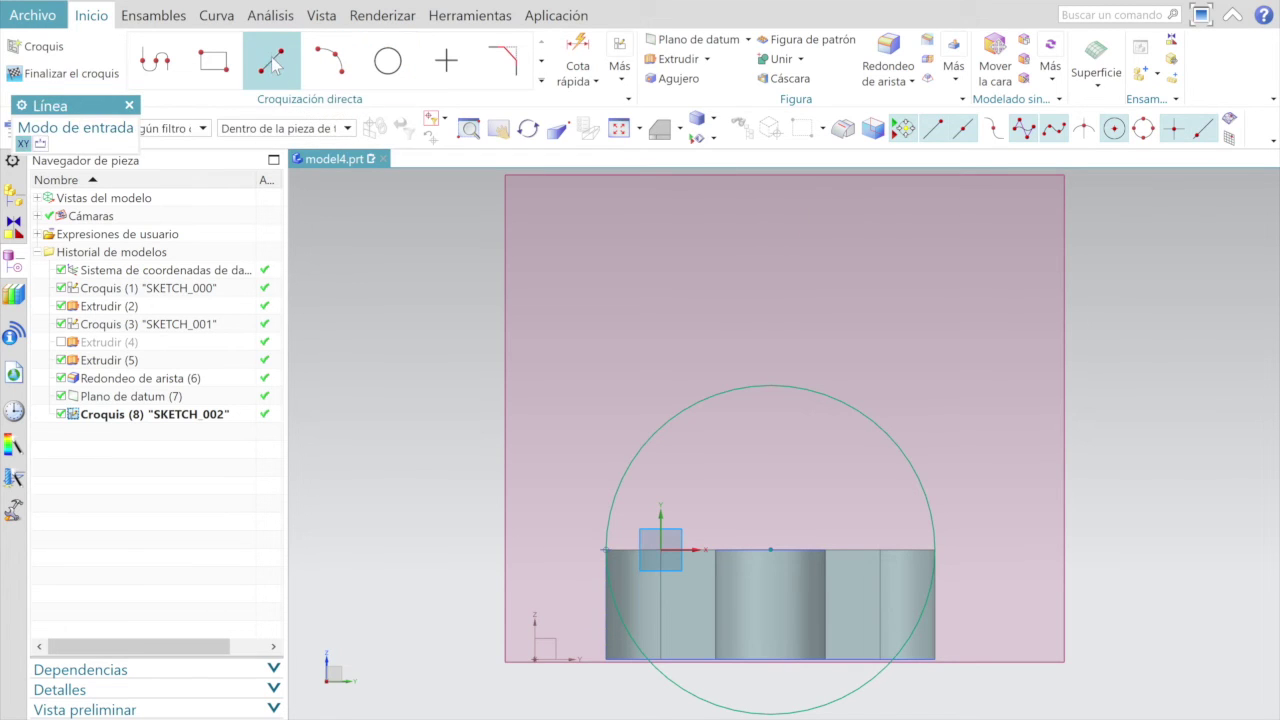
{"action": "left_click", "coordinate": [770, 549]}
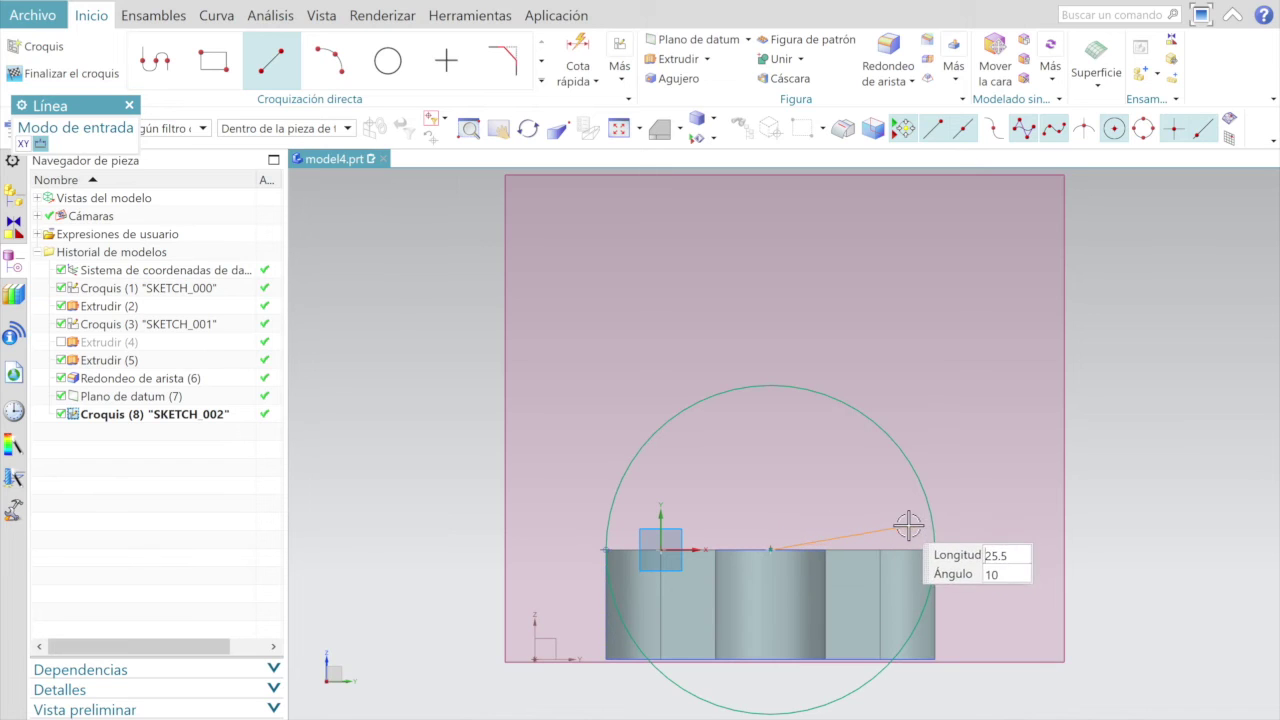
{"action": "key", "text": "Escape"}
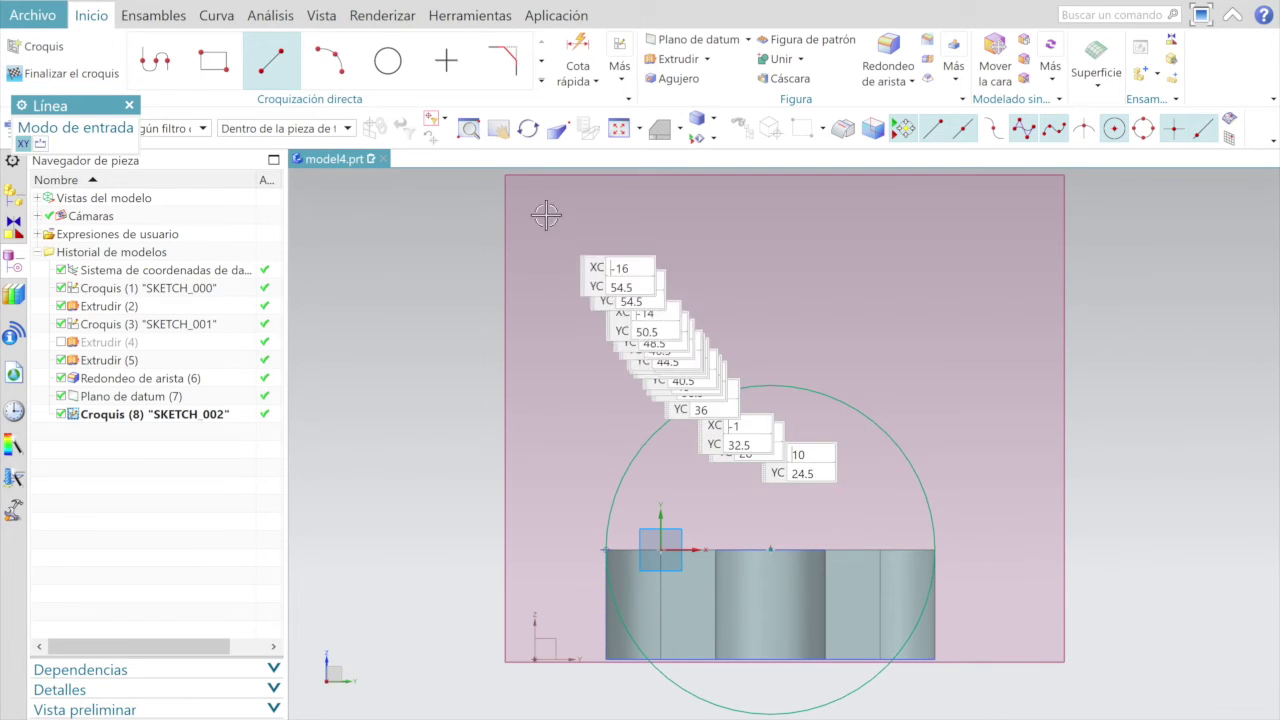
{"action": "left_click", "coordinate": [278, 60]}
{"action": "left_click", "coordinate": [272, 62]}
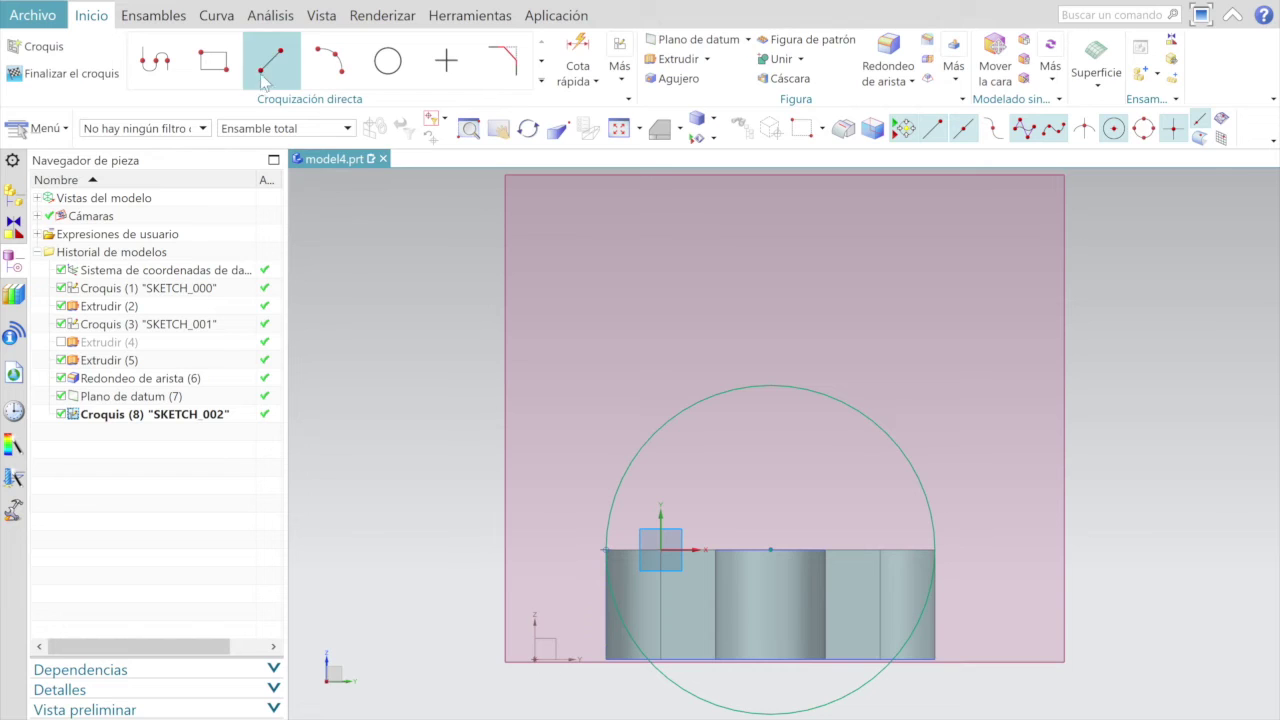
{"action": "left_click", "coordinate": [605, 549]}
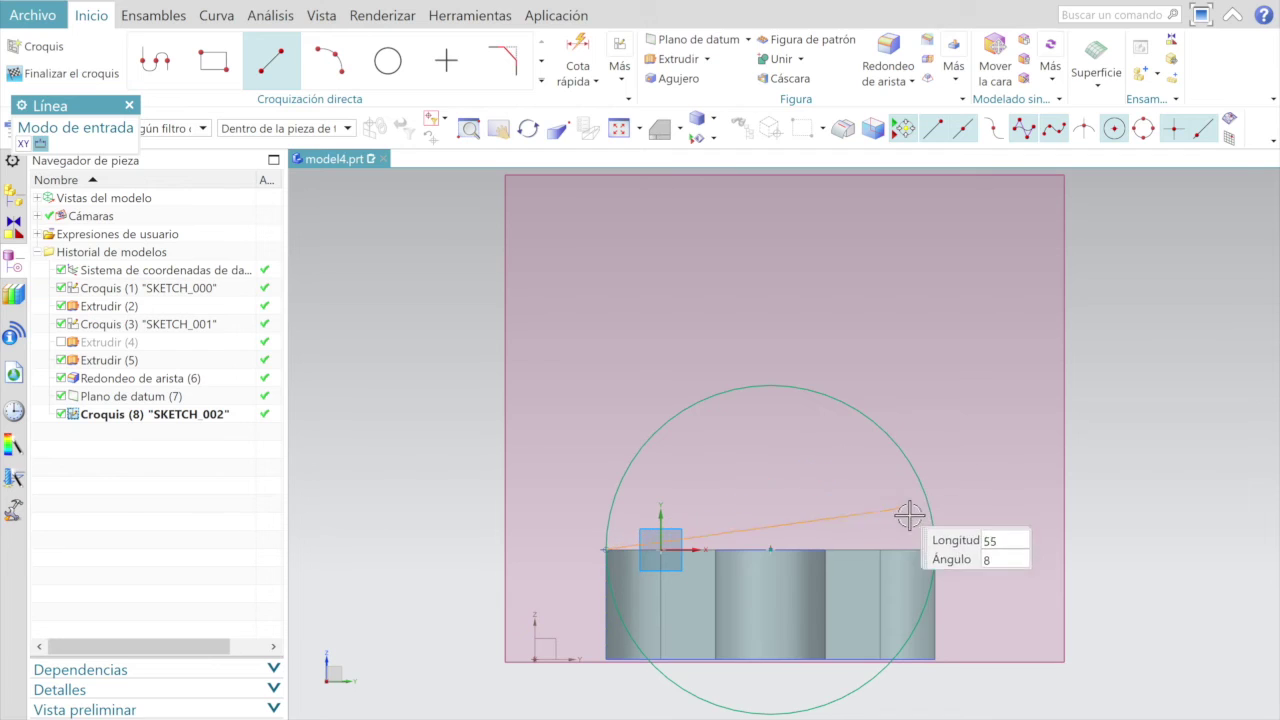
{"action": "left_click", "coordinate": [932, 549]}
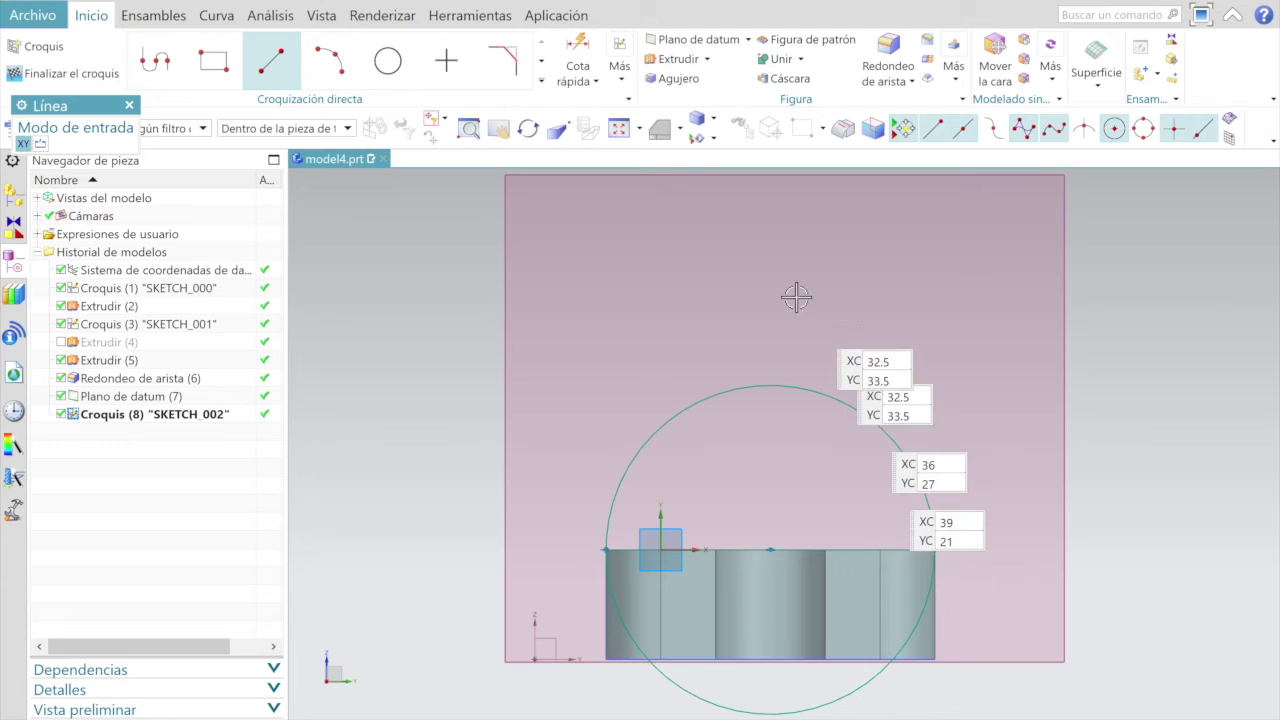
{"action": "left_click", "coordinate": [541, 60]}
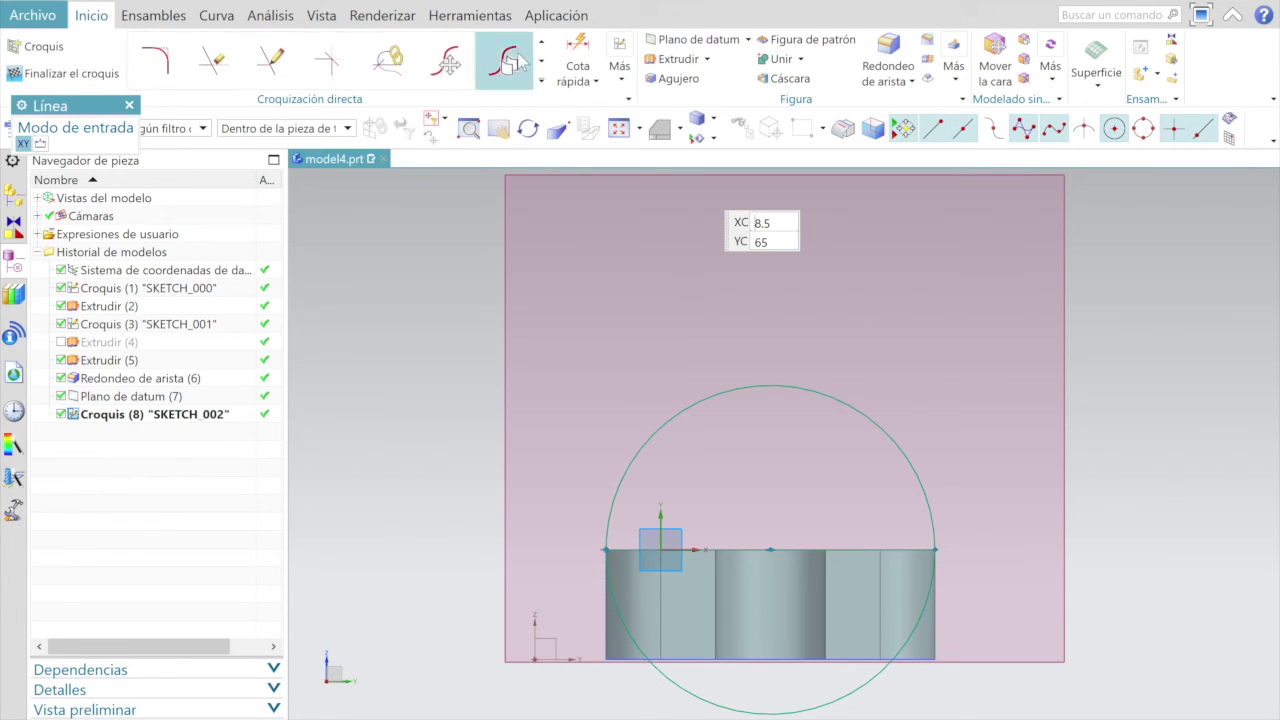
{"action": "left_click", "coordinate": [222, 60]}
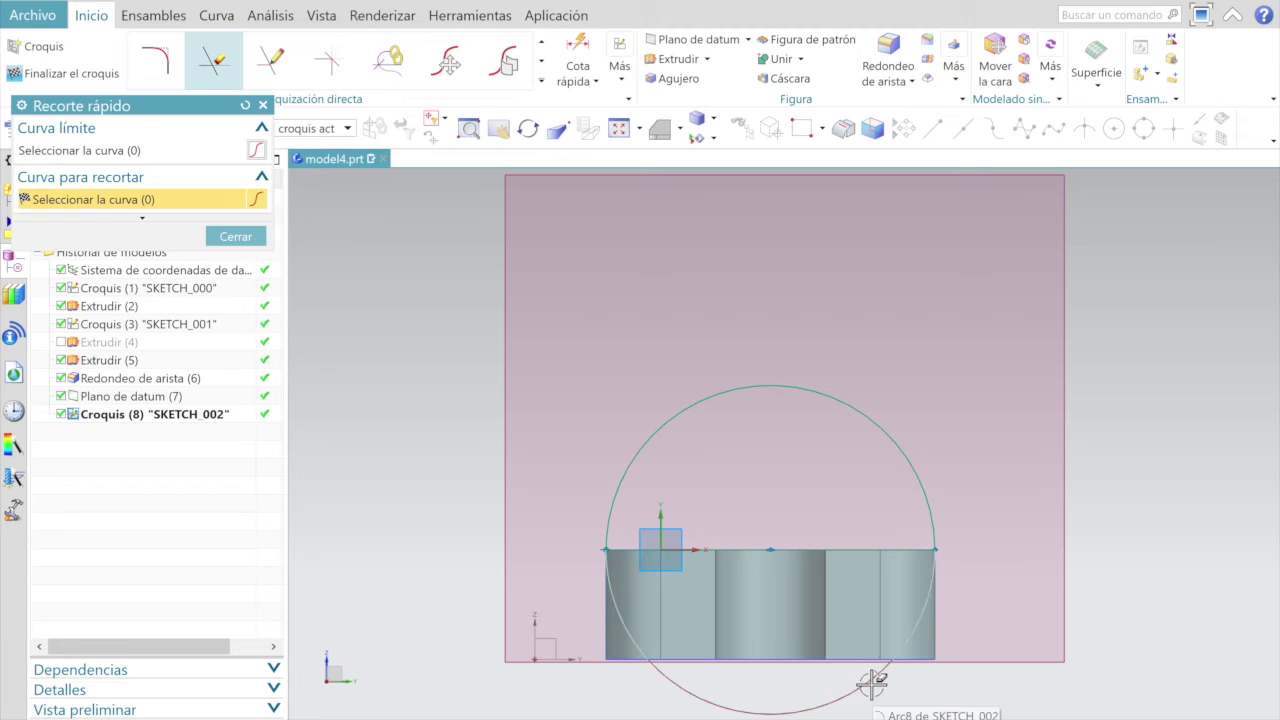
Step: Trim off the circle's lower arc, view isometrically, and finish SKETCH_002
{"action": "left_click", "coordinate": [871, 683]}
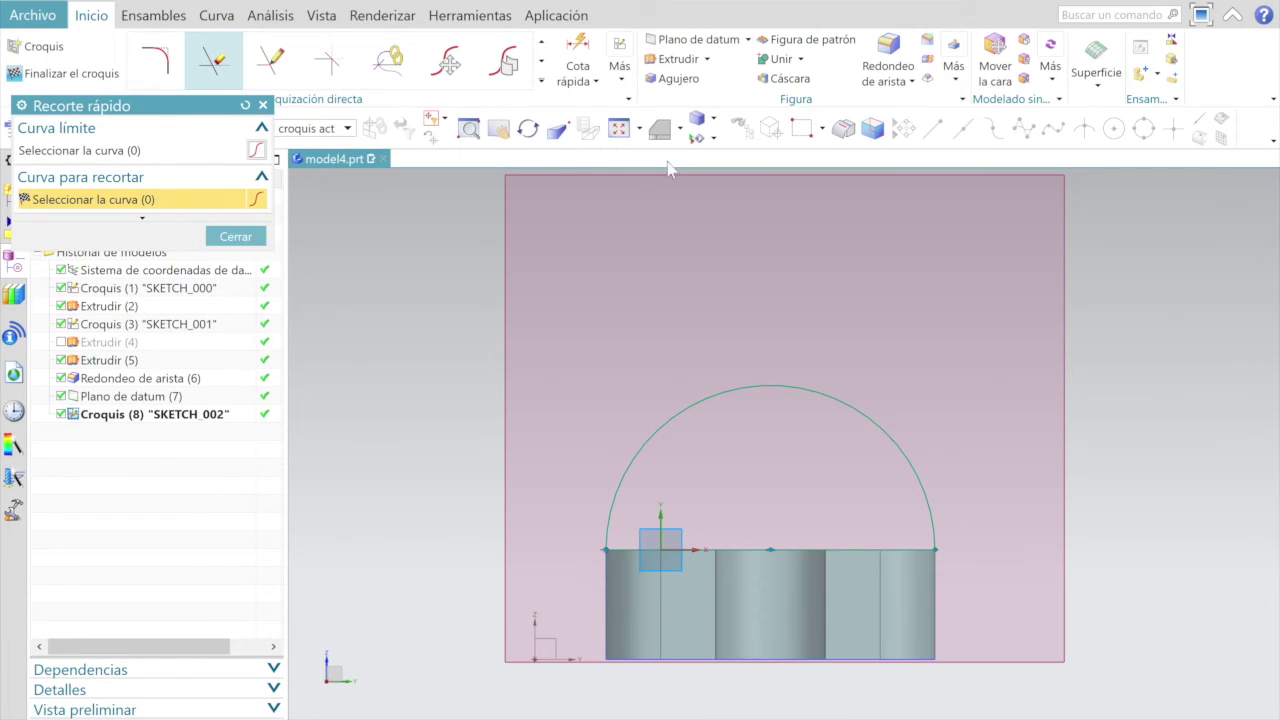
{"action": "left_click", "coordinate": [680, 128]}
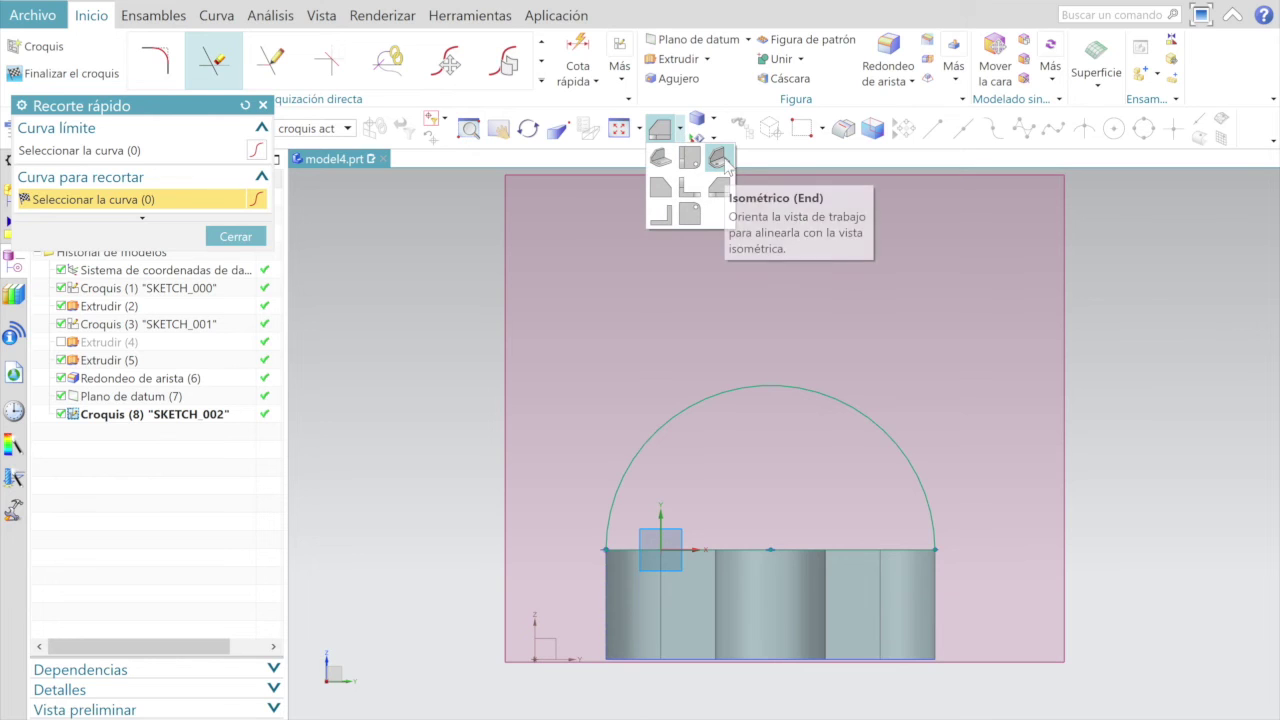
{"action": "left_click", "coordinate": [718, 160]}
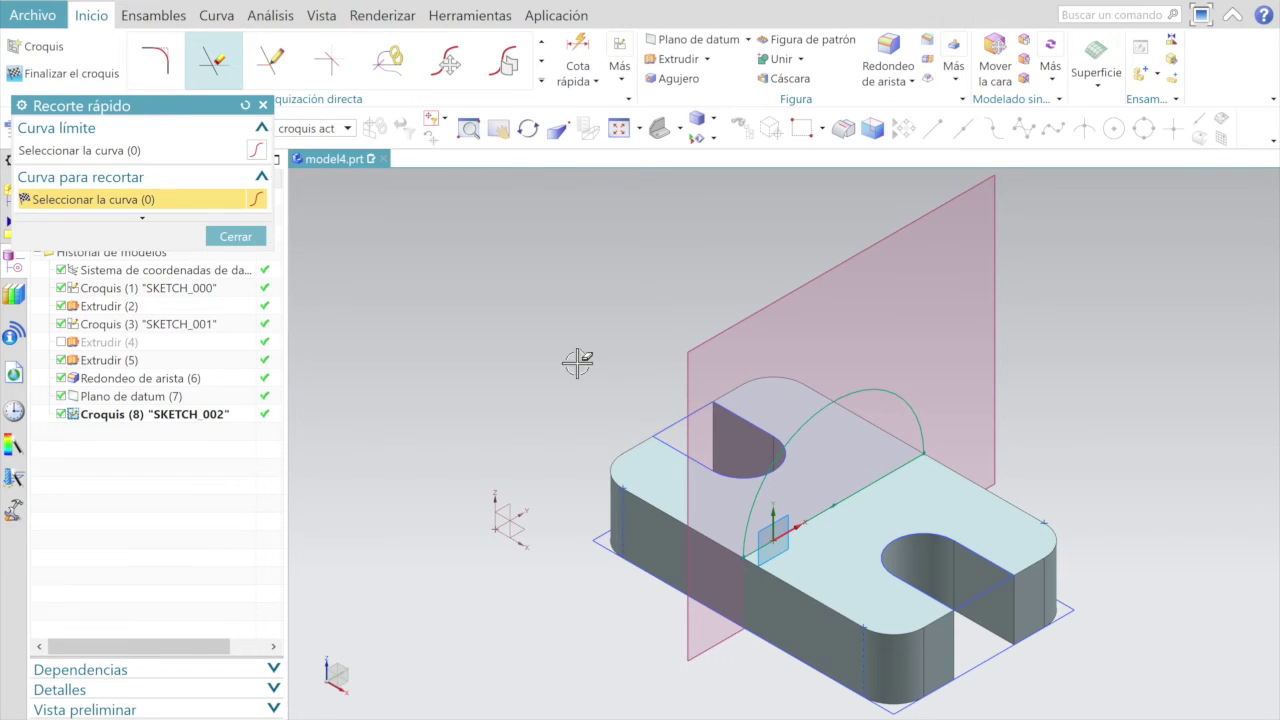
{"action": "left_click", "coordinate": [71, 74]}
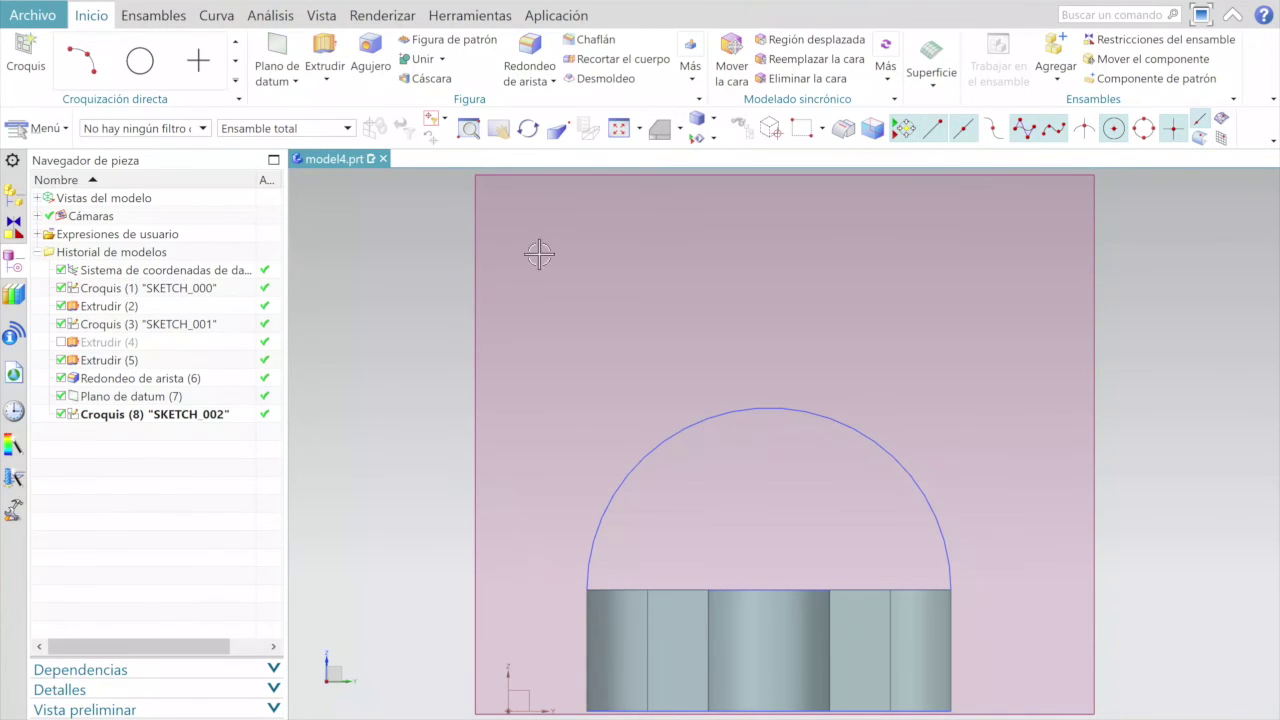
Step: Switch to the Isométrico view and open the Extrudir dialog
{"action": "left_click", "coordinate": [683, 133]}
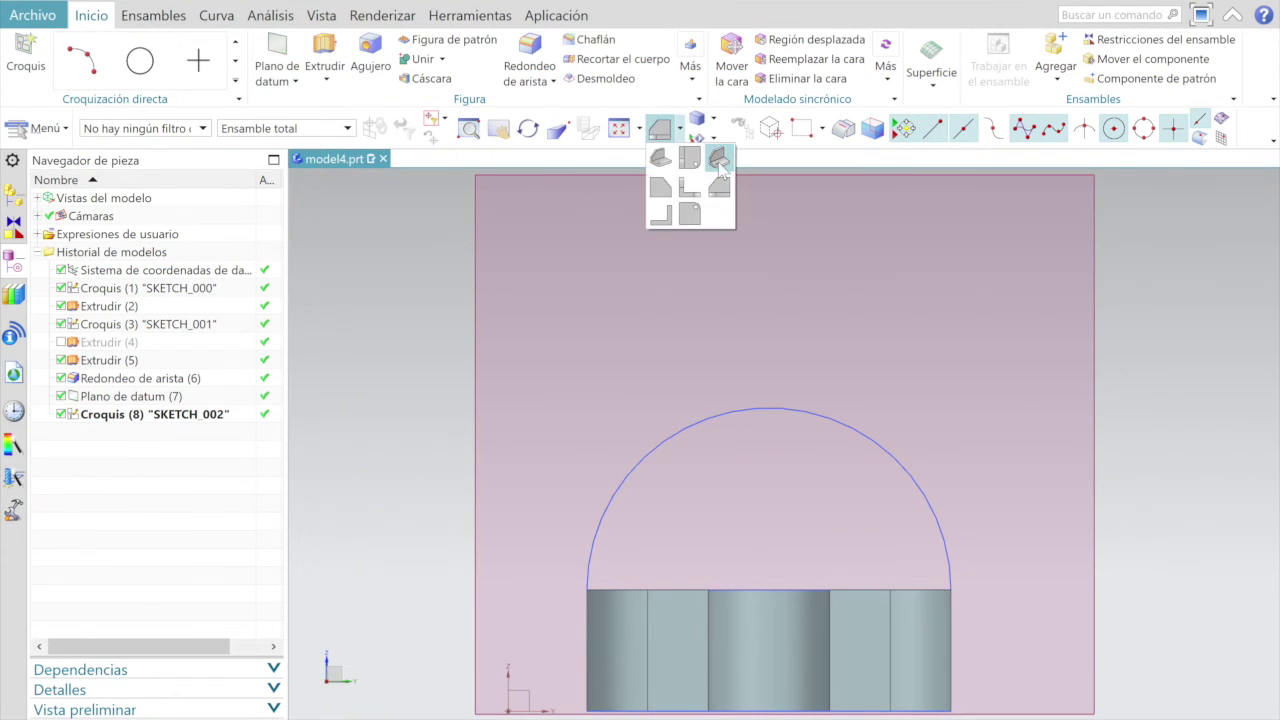
{"action": "left_click", "coordinate": [720, 175]}
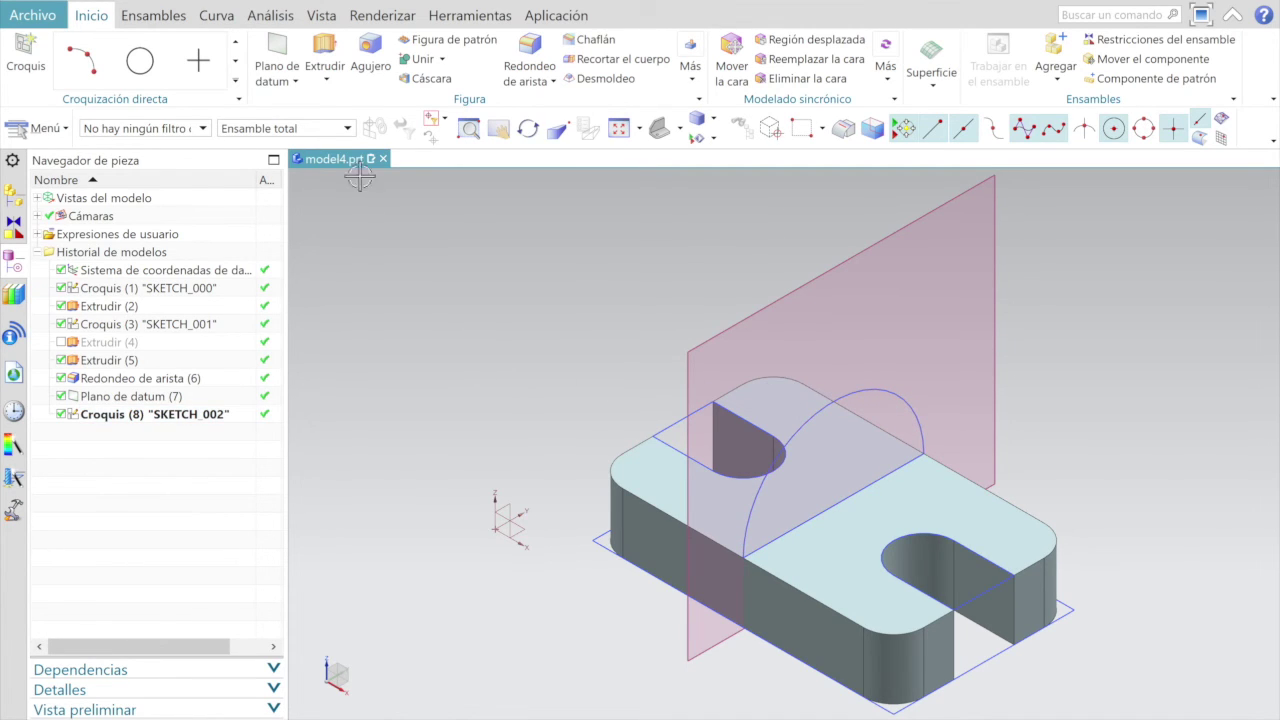
{"action": "left_click", "coordinate": [324, 60]}
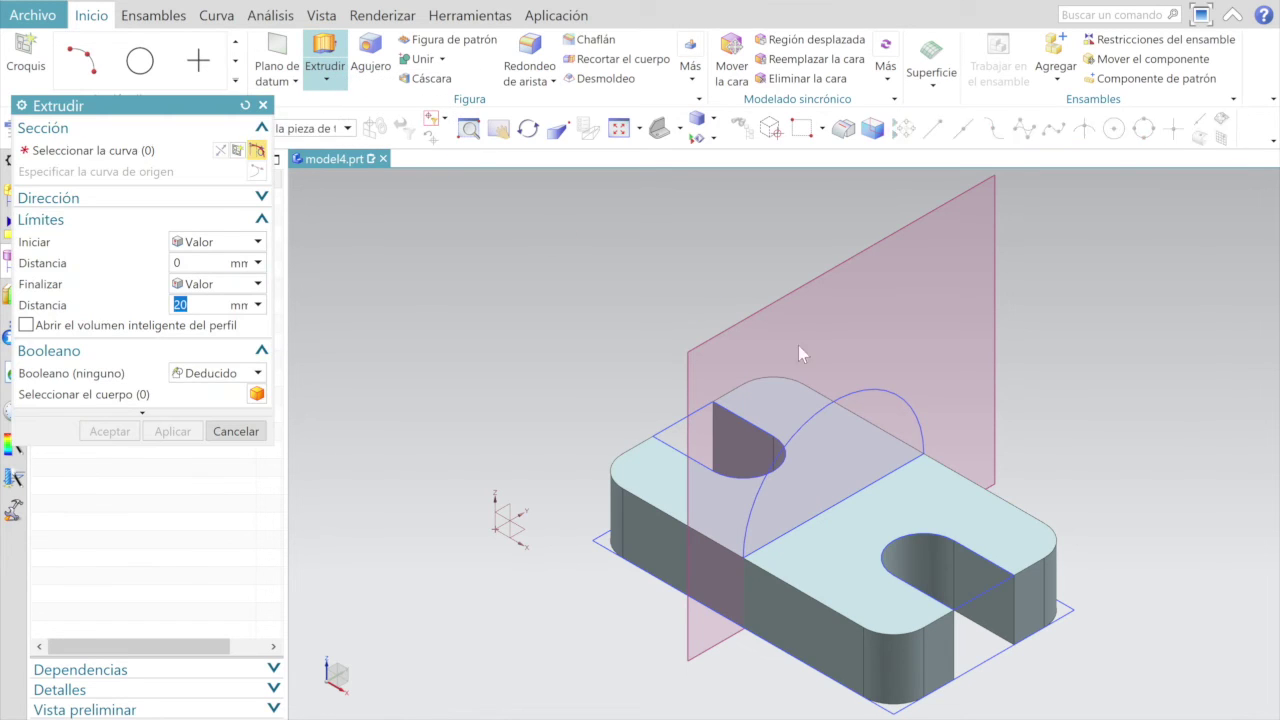
Step: Extrude the semicircle symmetrically 10 mm each side, united with the block
{"action": "left_click", "coordinate": [880, 390]}
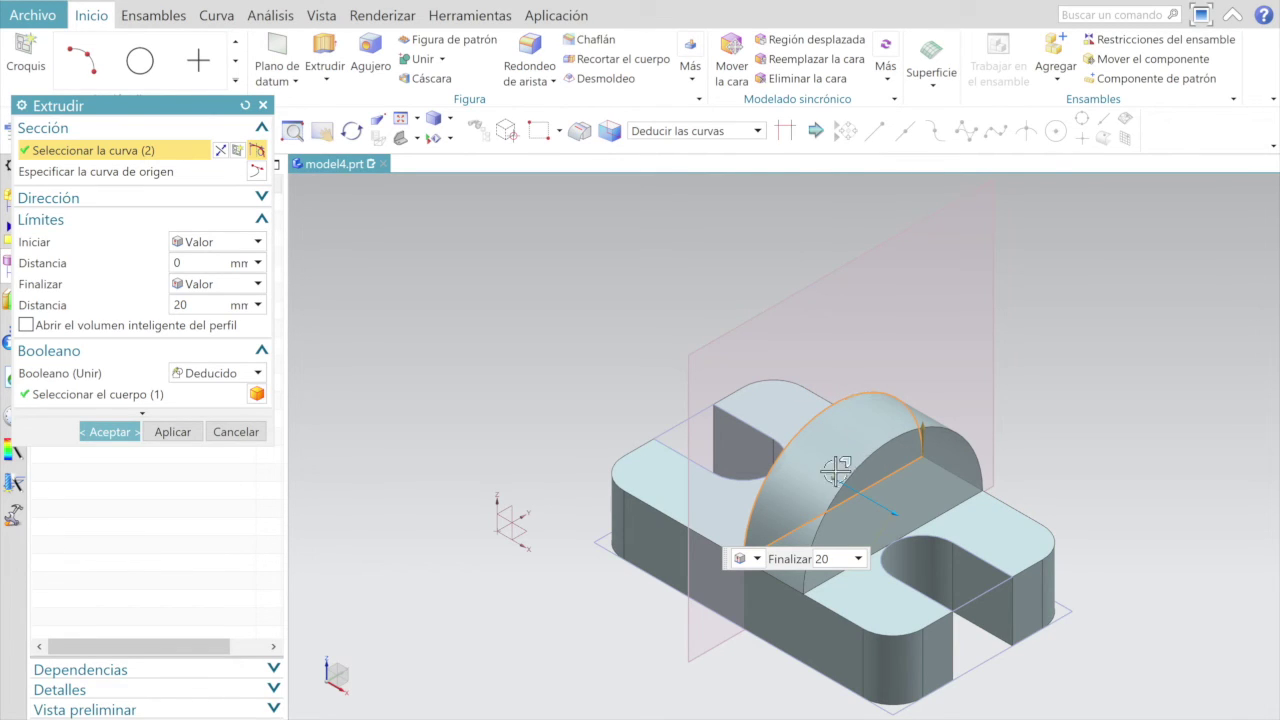
{"action": "left_click", "coordinate": [757, 560]}
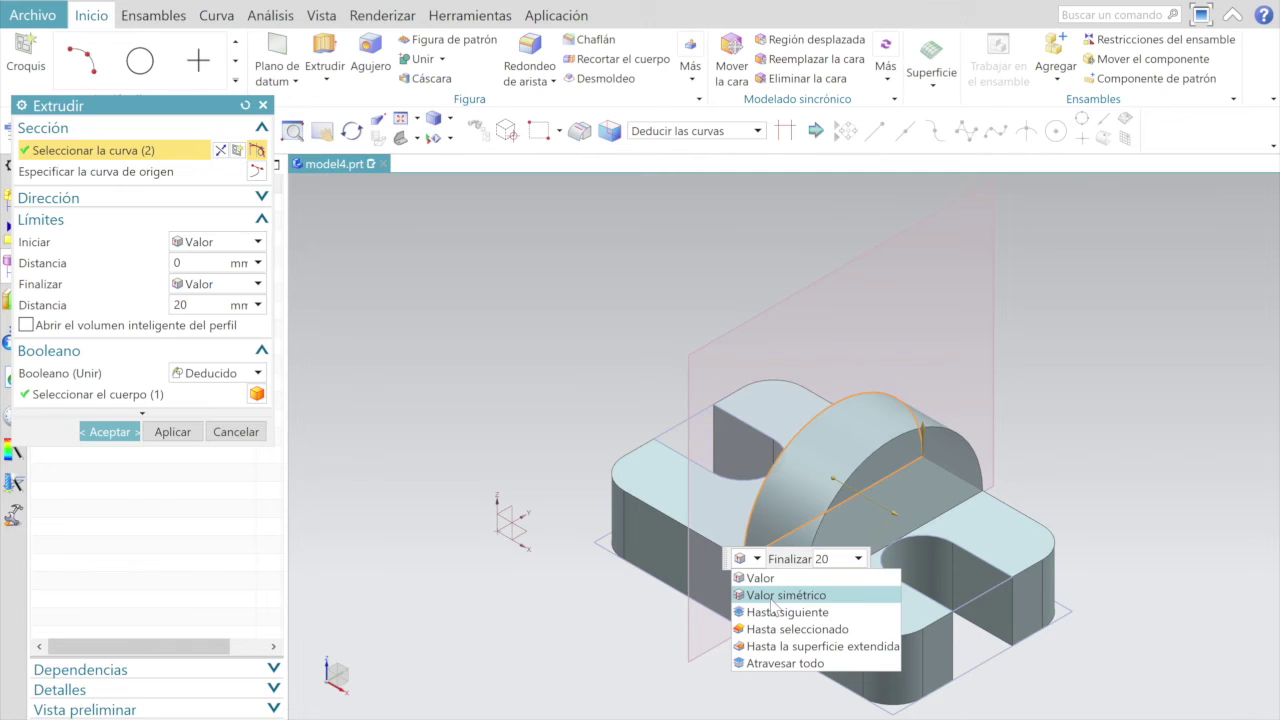
{"action": "left_click", "coordinate": [772, 597]}
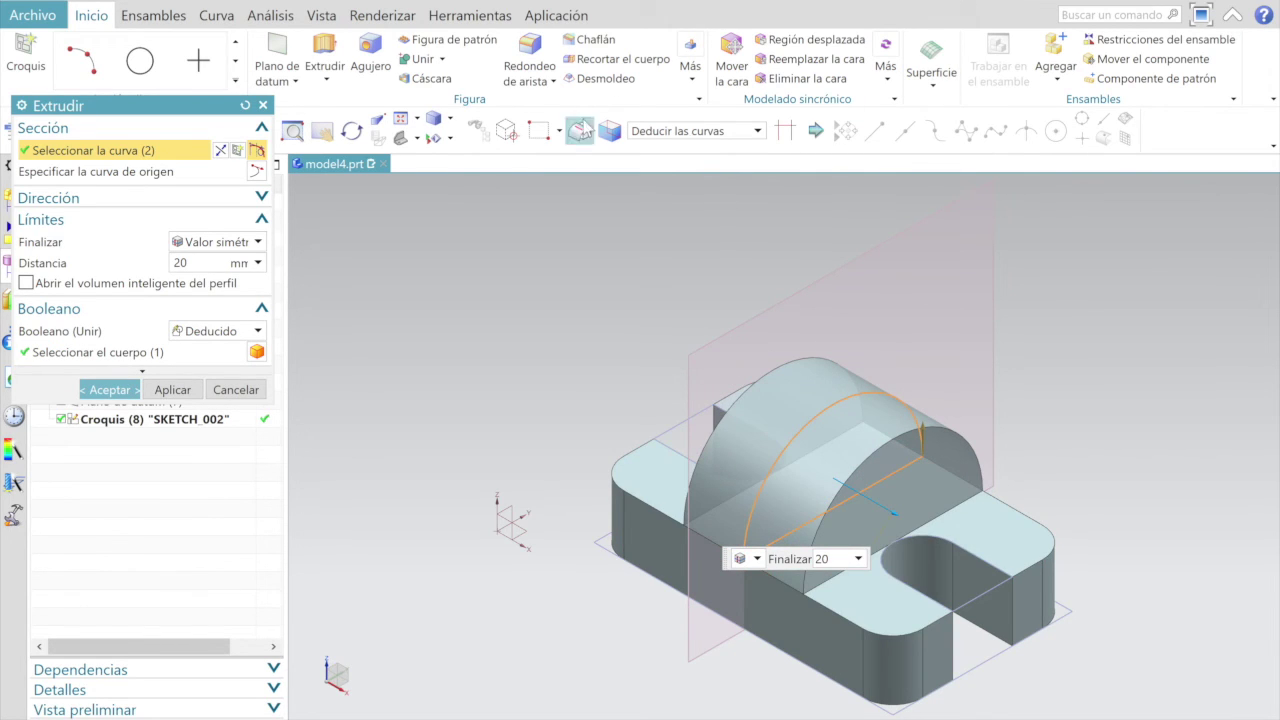
{"action": "left_click", "coordinate": [418, 137]}
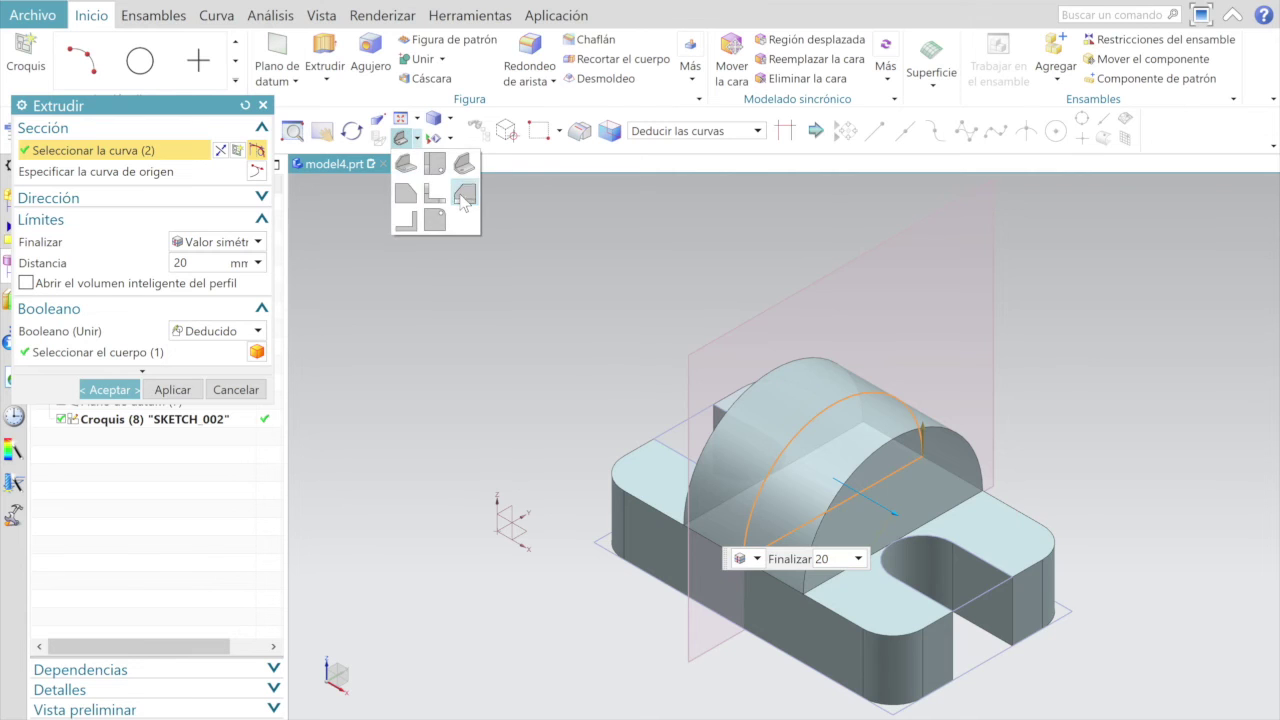
{"action": "left_click", "coordinate": [437, 193]}
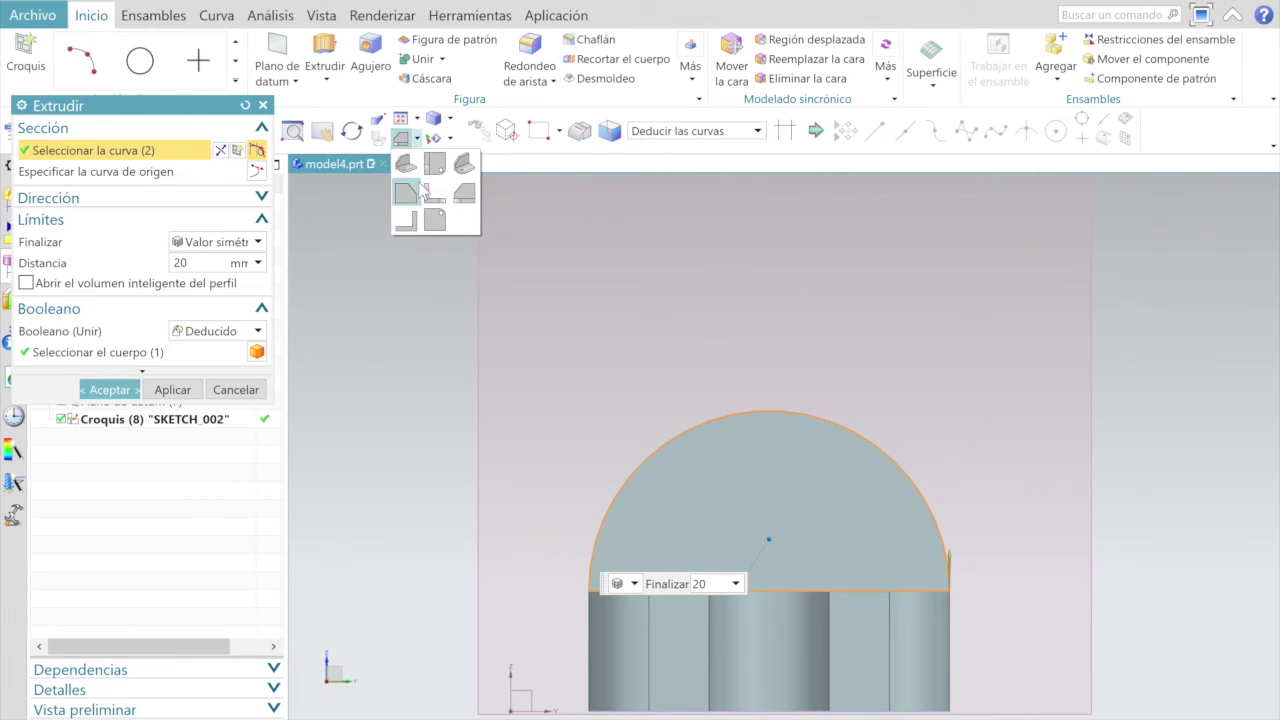
{"action": "left_click", "coordinate": [443, 191]}
{"action": "scroll", "coordinate": [738, 455], "scroll_direction": "down", "scroll_amount": 2}
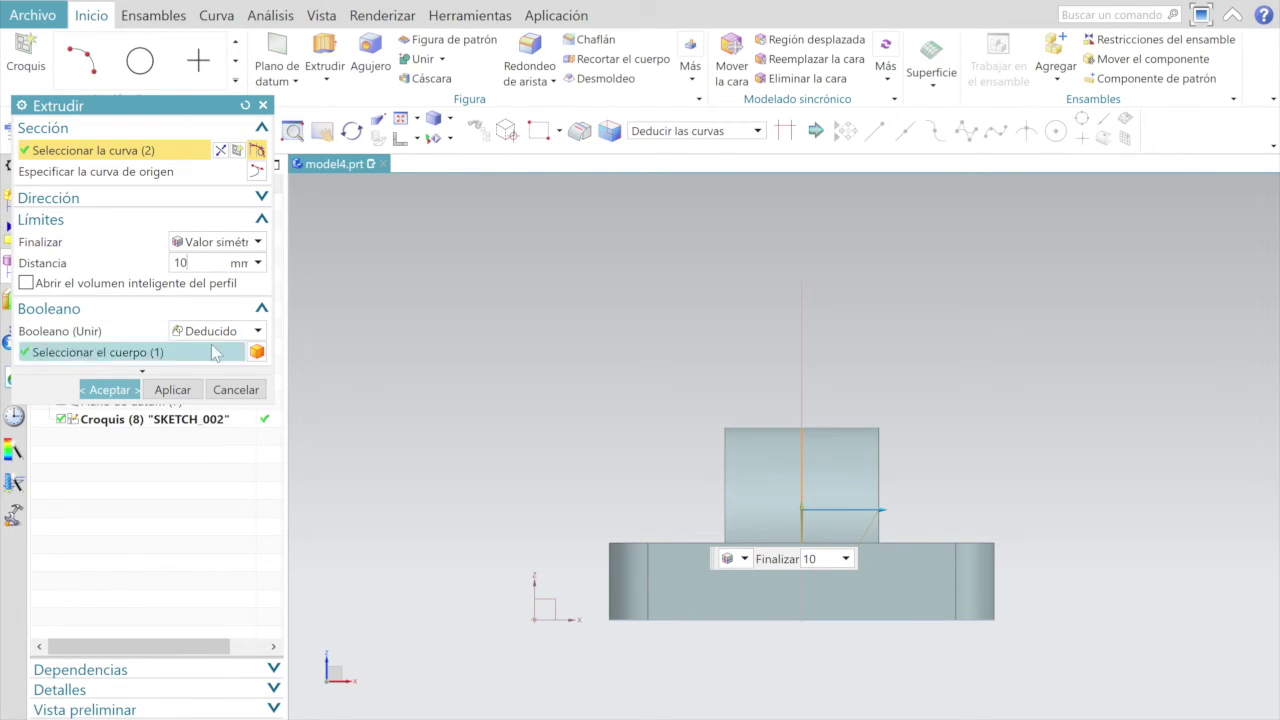
{"action": "left_click", "coordinate": [110, 390]}
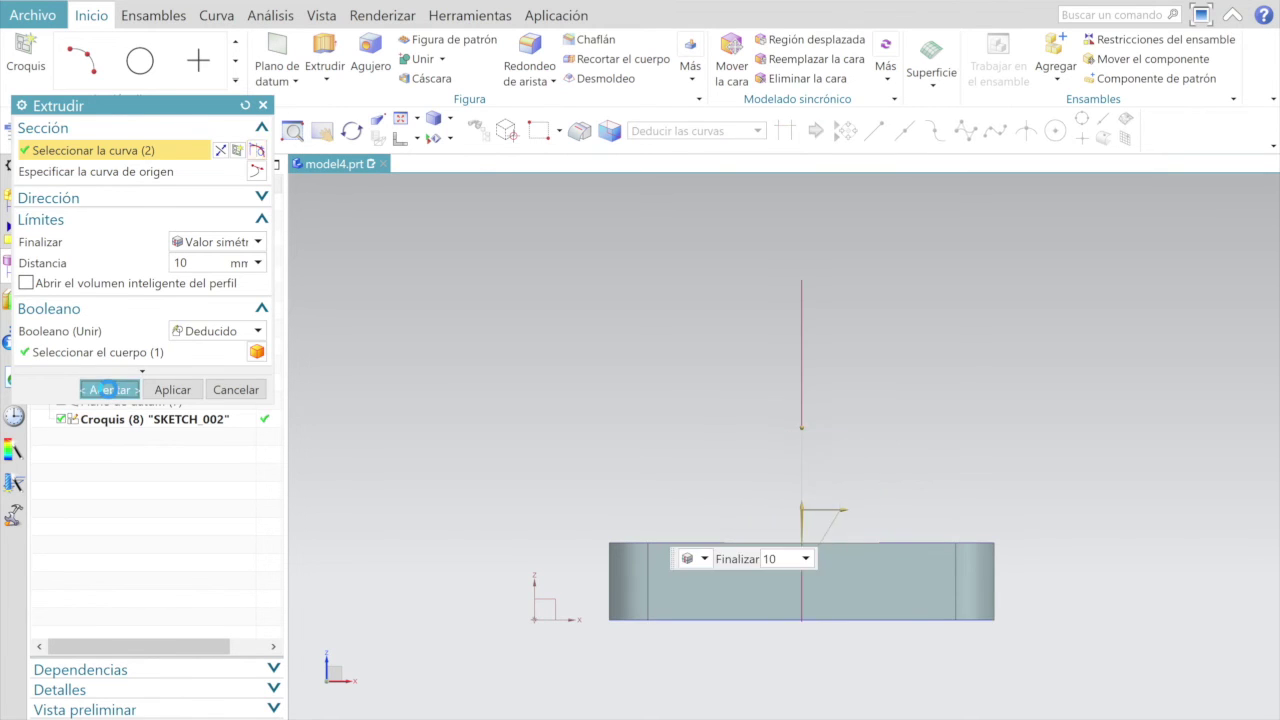
{"action": "left_click", "coordinate": [712, 119]}
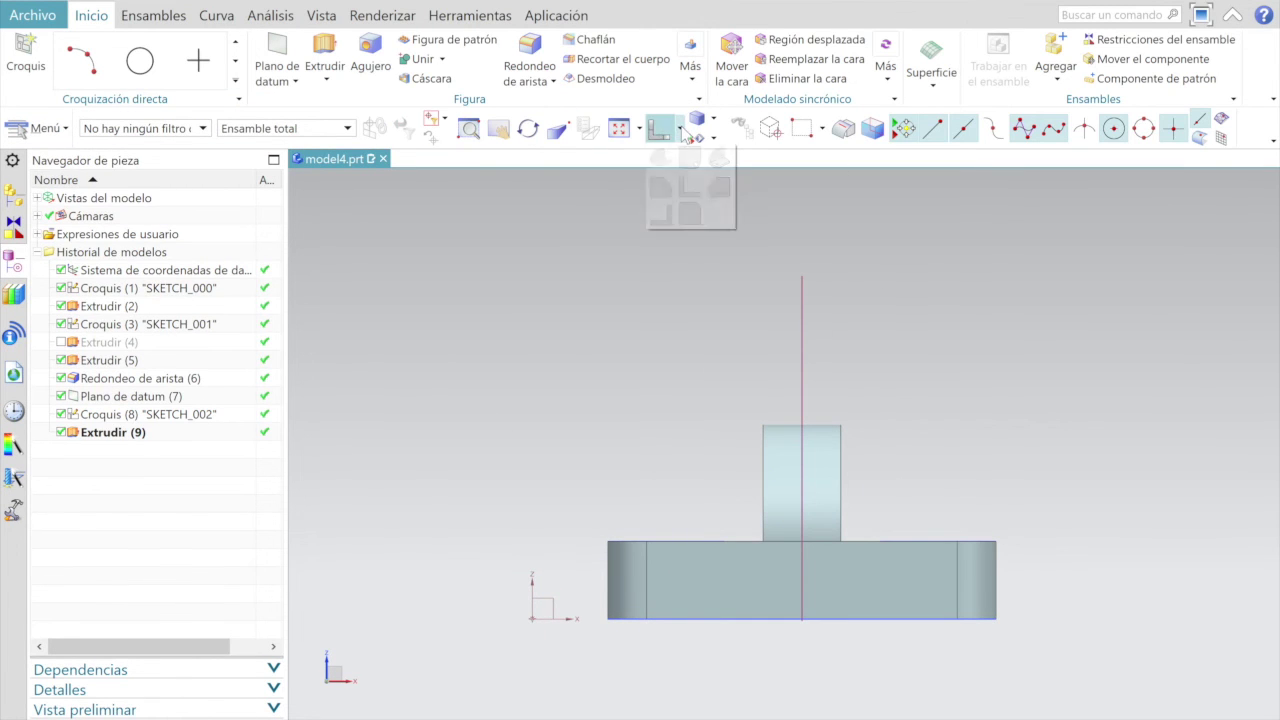
Step: Switch to trimetric view, select the half-disc extrusion to inspect it, and zoom out
{"action": "left_click", "coordinate": [715, 160]}
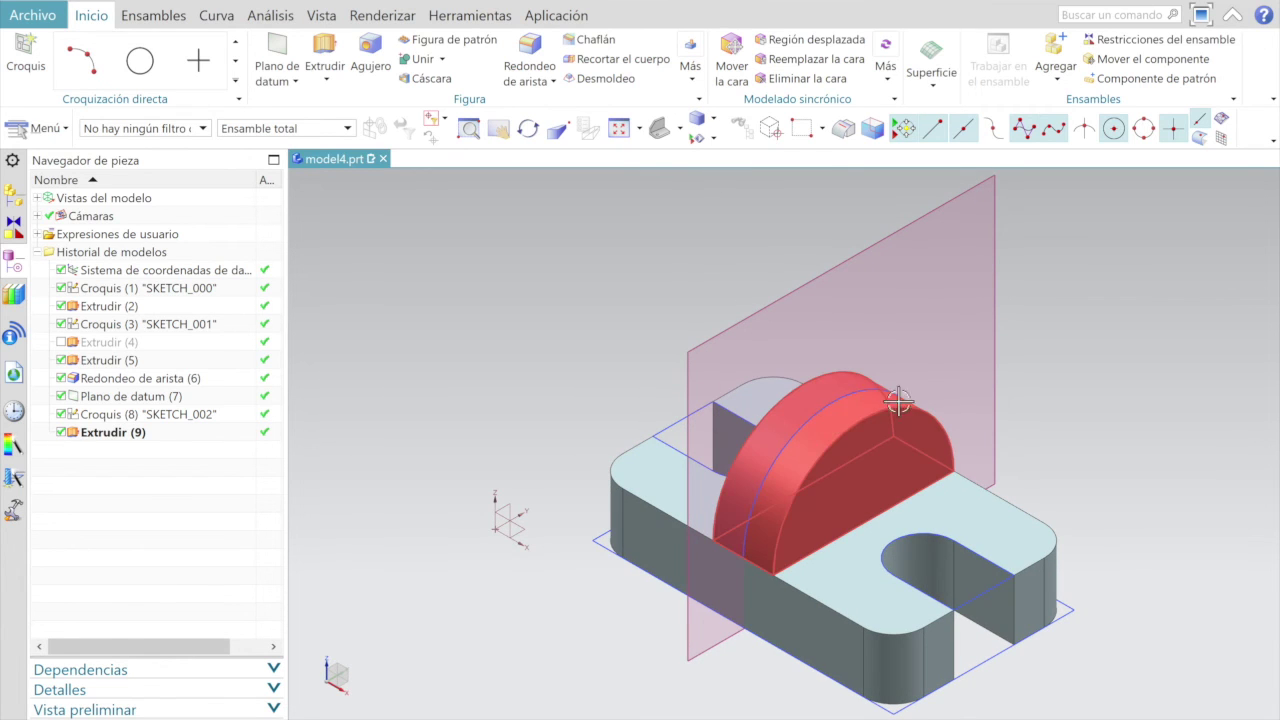
{"action": "left_click", "coordinate": [821, 436]}
{"action": "key", "text": "Escape"}
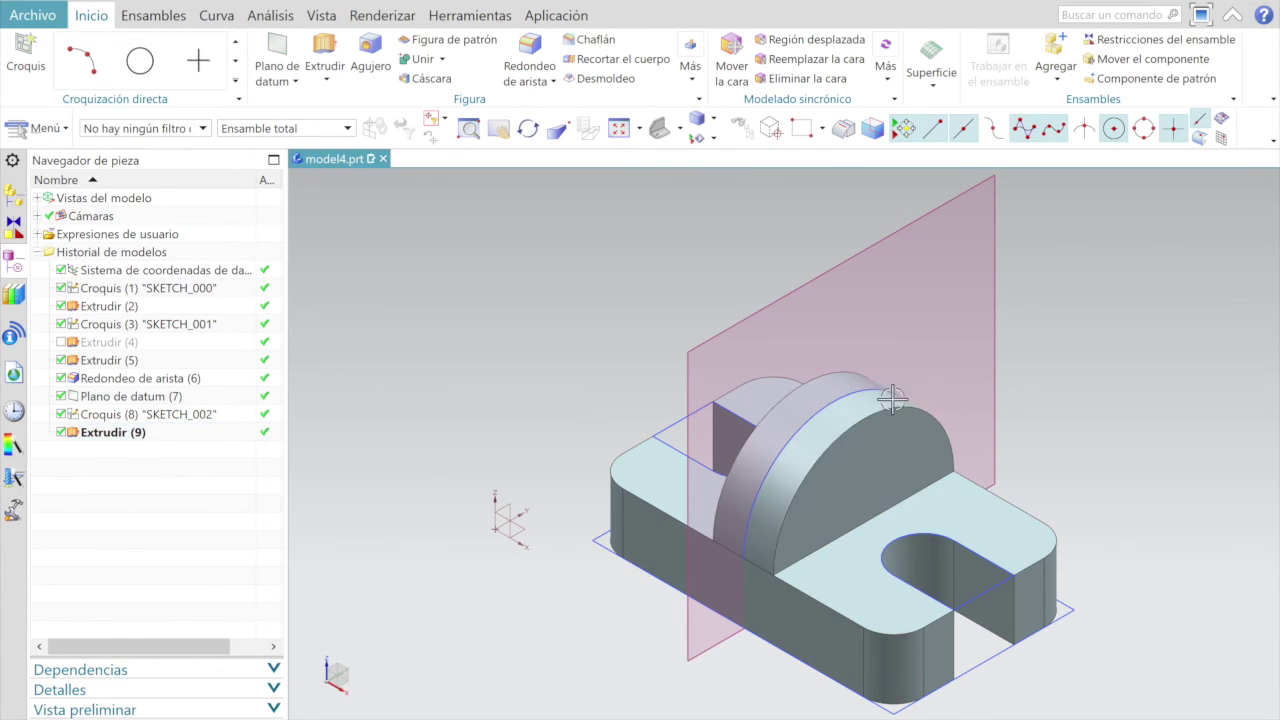
{"action": "left_click", "coordinate": [764, 501]}
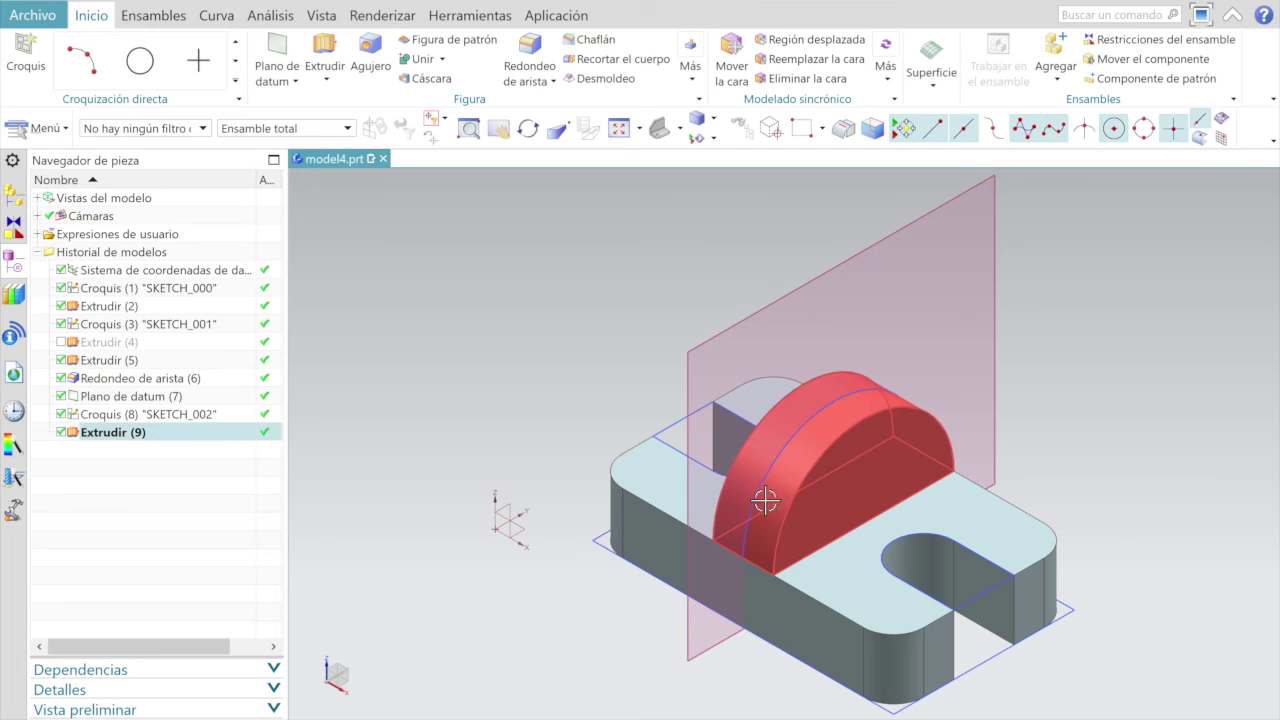
{"action": "key", "text": "Escape"}
{"action": "scroll", "coordinate": [517, 491], "scroll_direction": "down", "scroll_amount": 2}
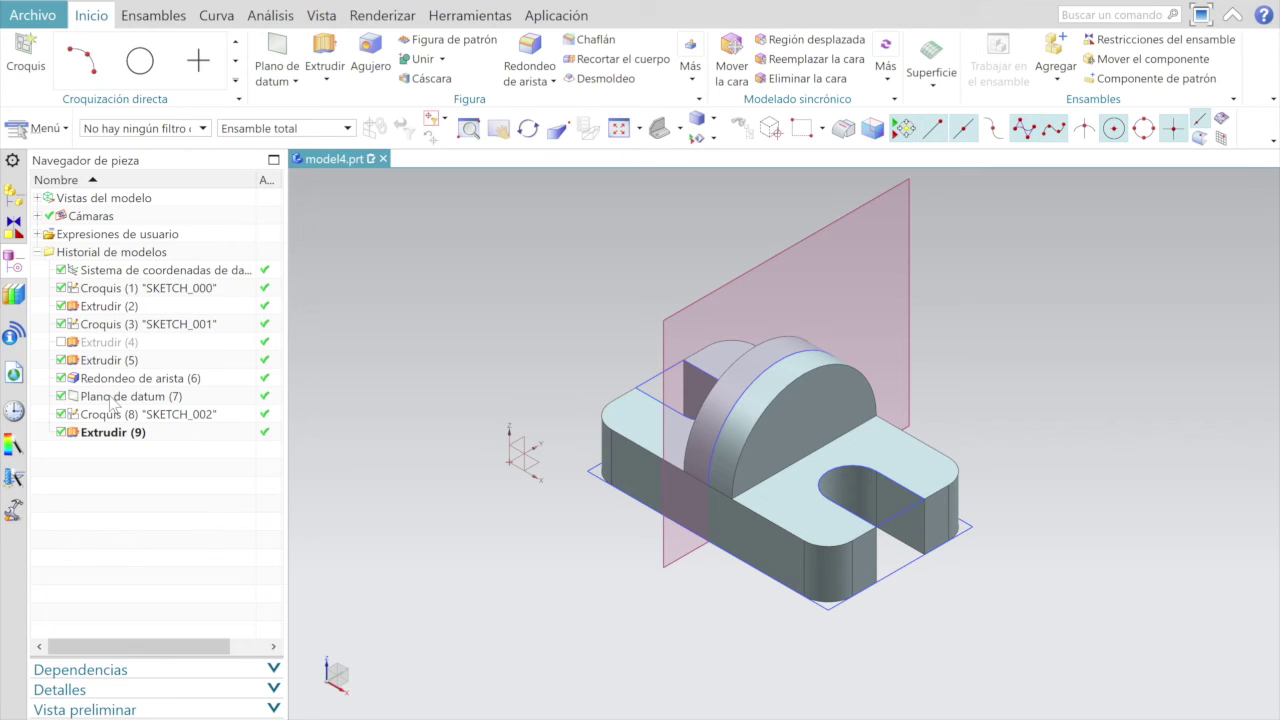
{"action": "right_click", "coordinate": [110, 400]}
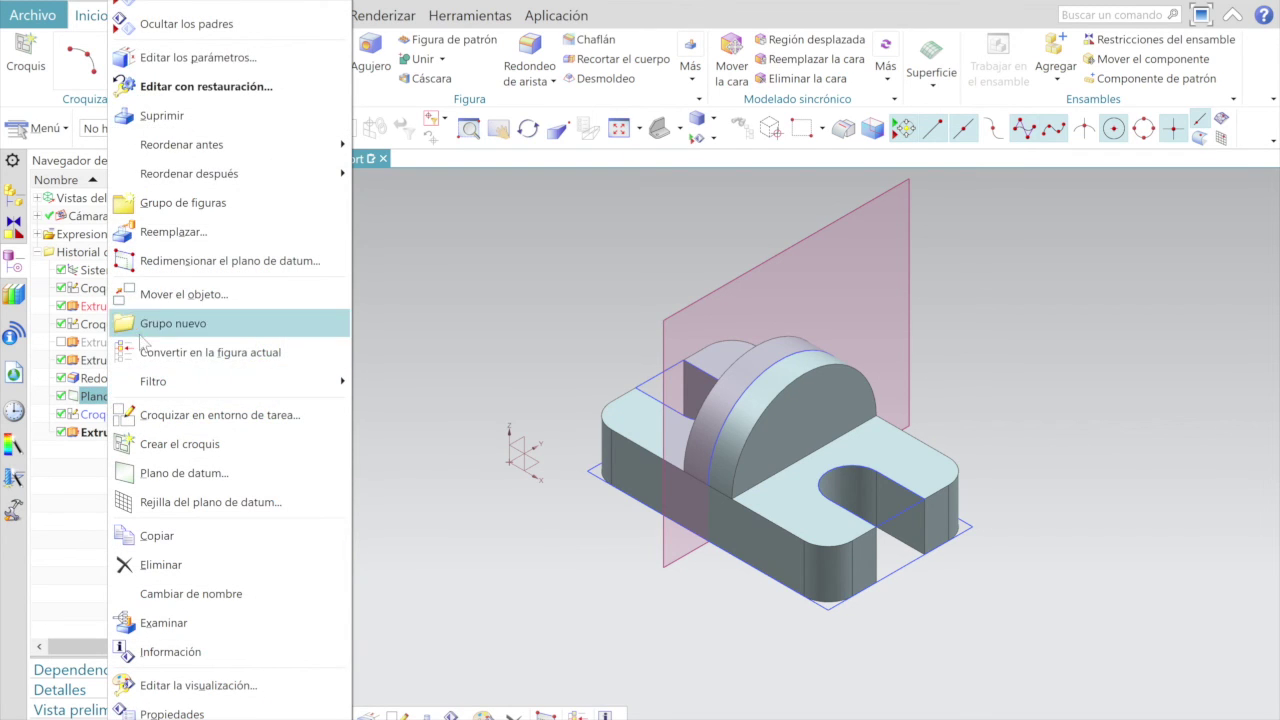
Step: Hide datum plane (7), then sketches SKETCH_001, SKETCH_000 and SKETCH_002 via the Part Navigator
{"action": "left_click", "coordinate": [170, 4]}
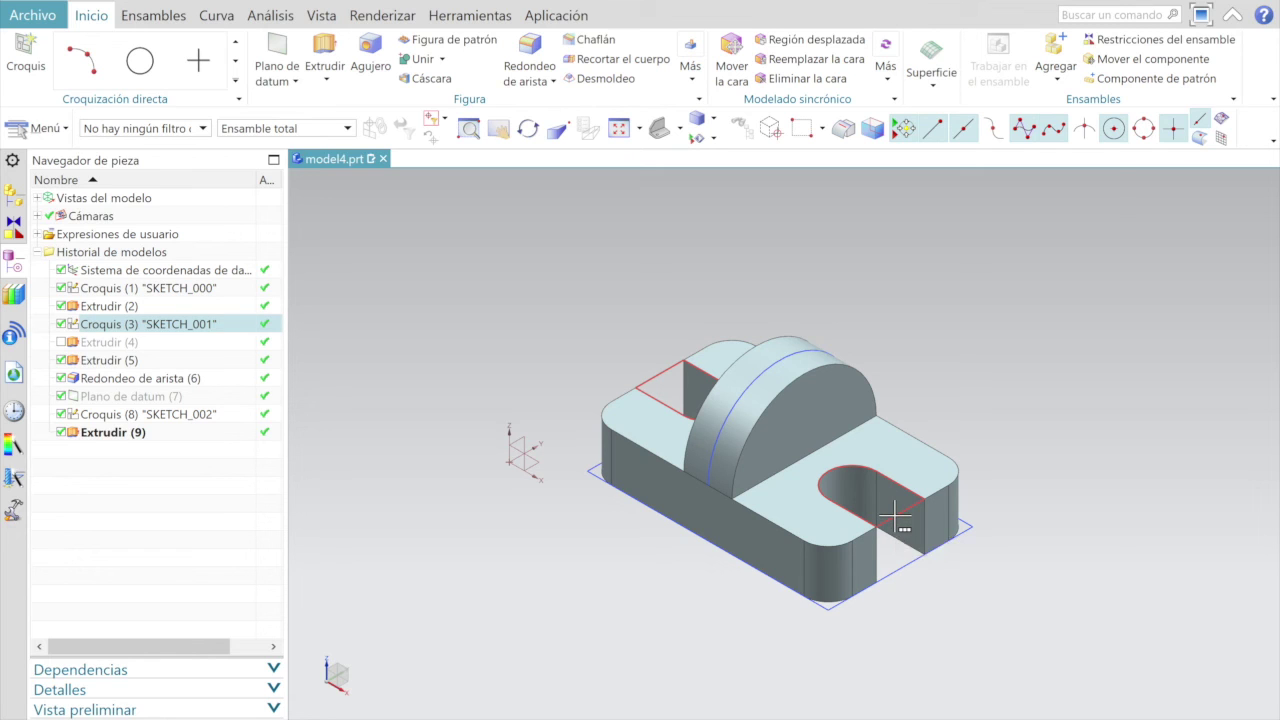
{"action": "right_click", "coordinate": [893, 517]}
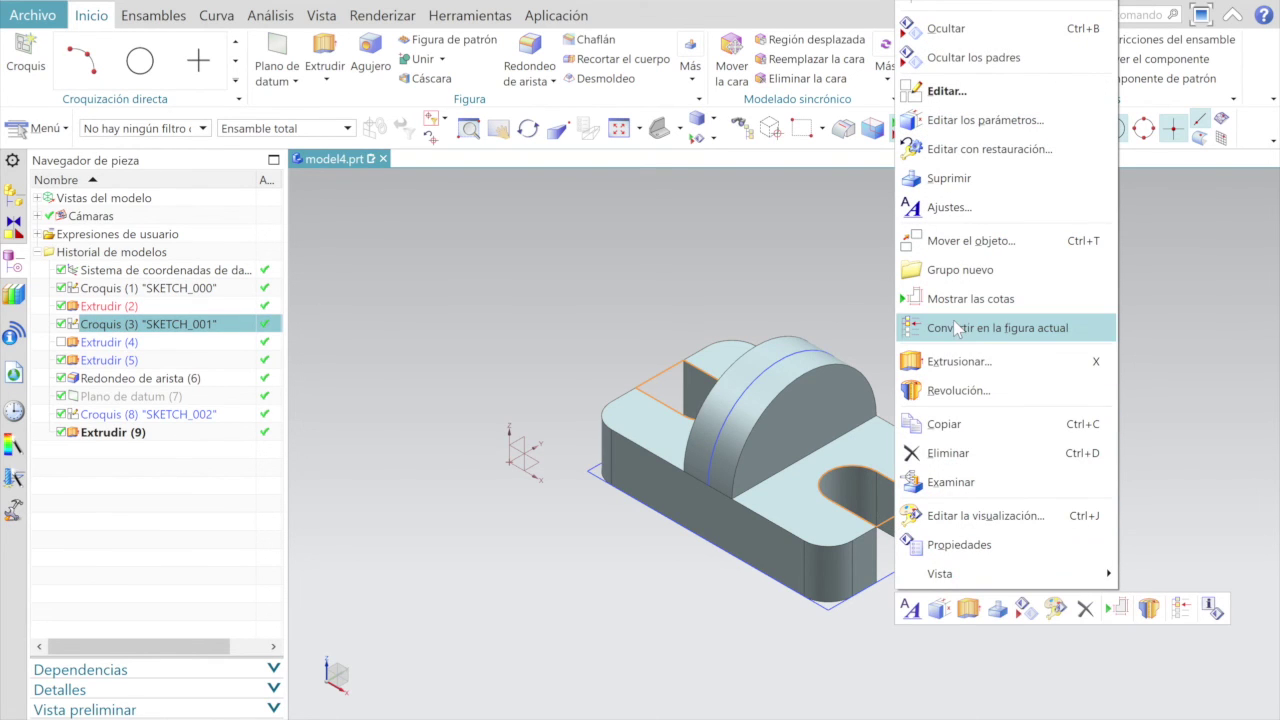
{"action": "left_click", "coordinate": [945, 30]}
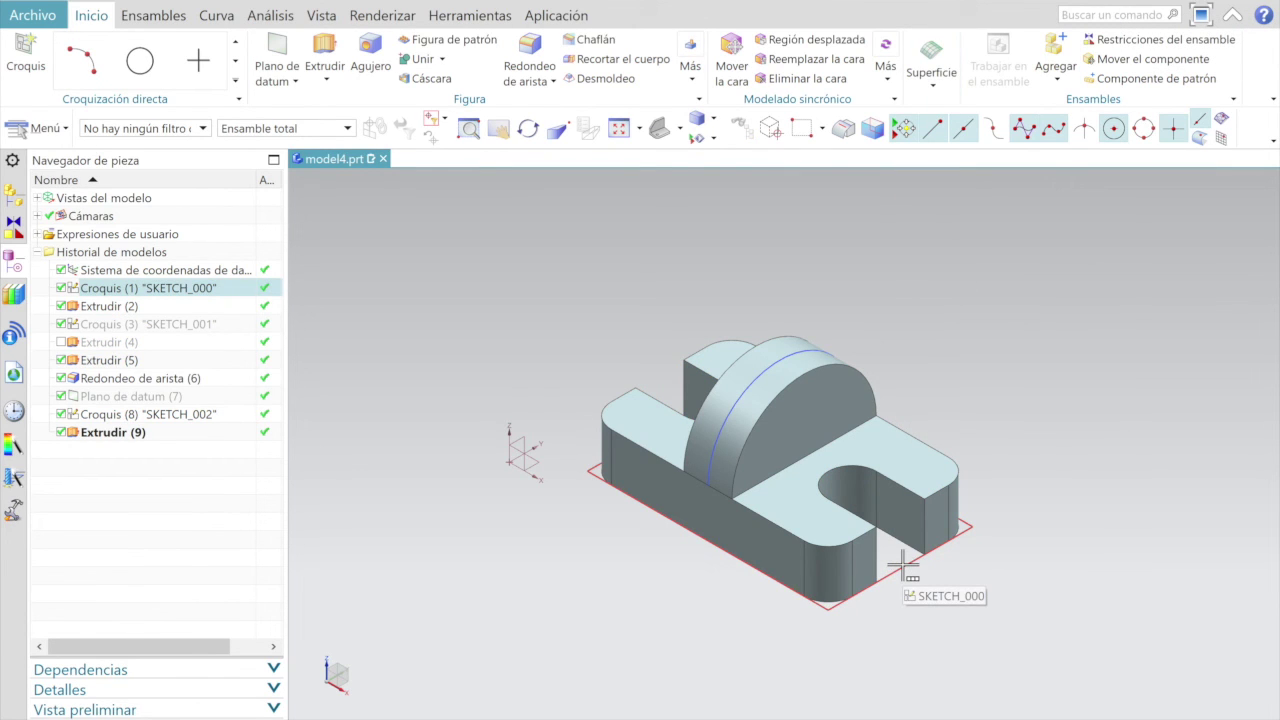
{"action": "right_click", "coordinate": [902, 568]}
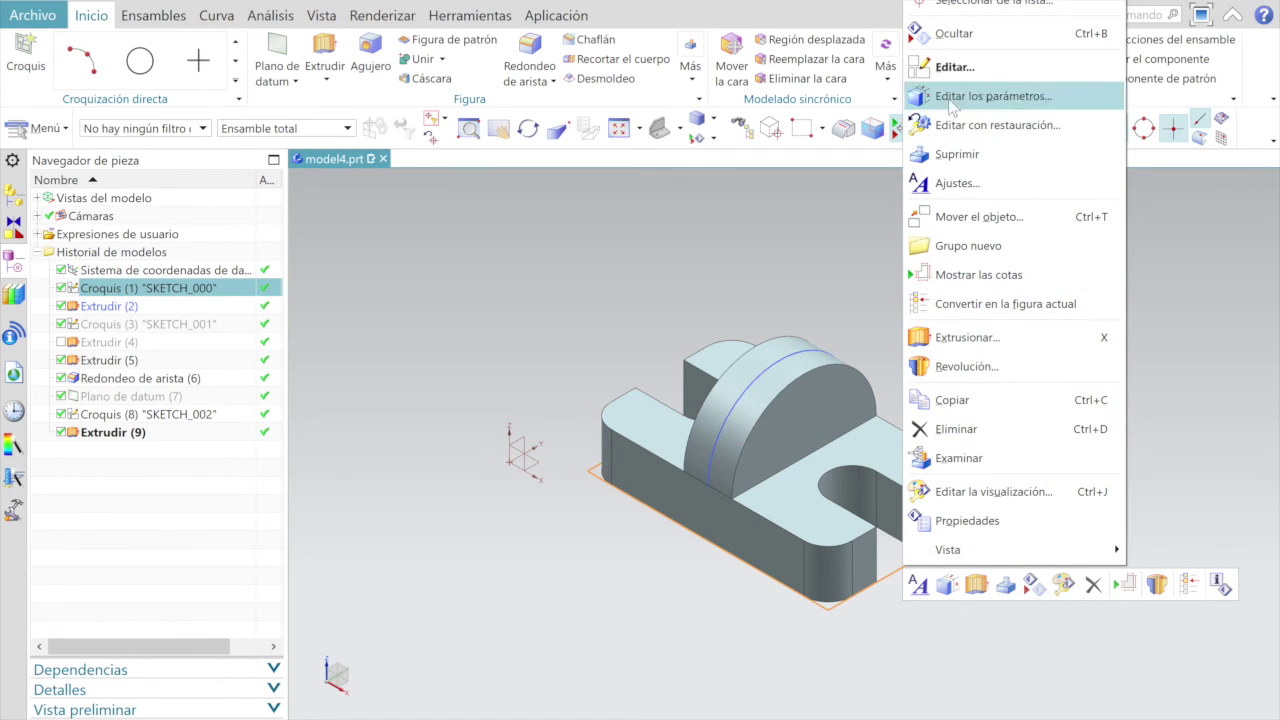
{"action": "left_click", "coordinate": [940, 34]}
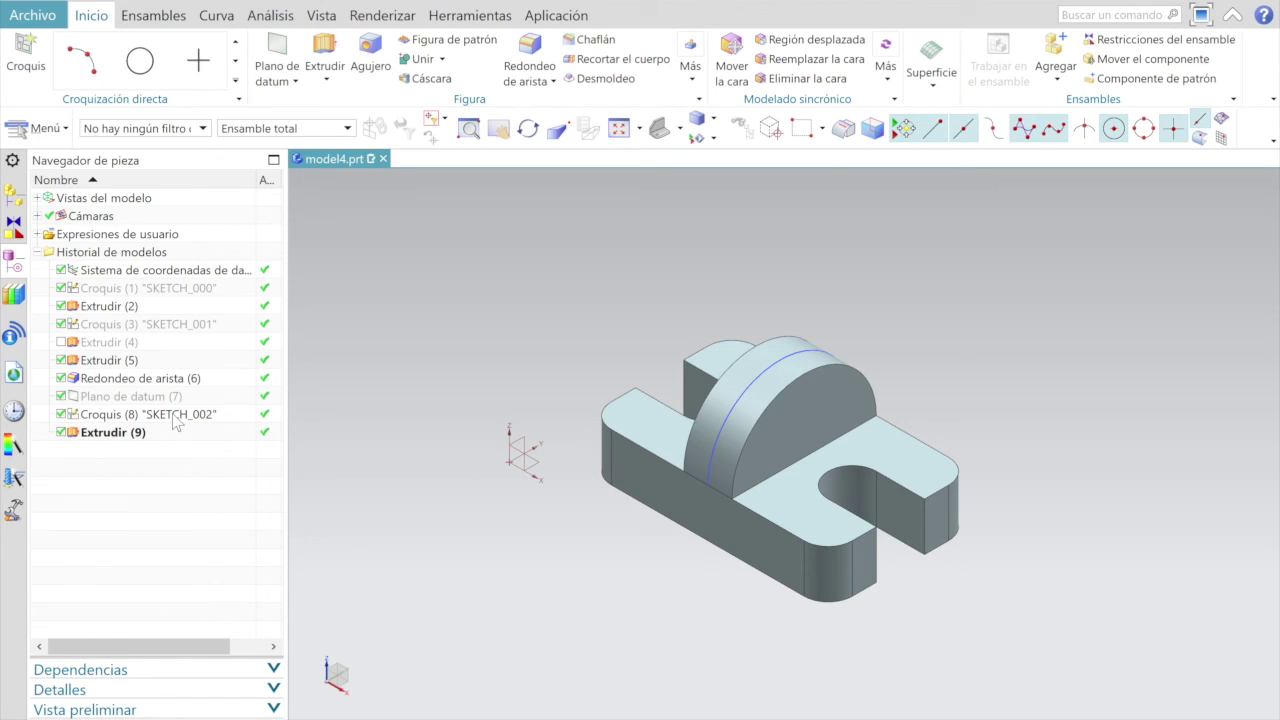
{"action": "left_click", "coordinate": [176, 419]}
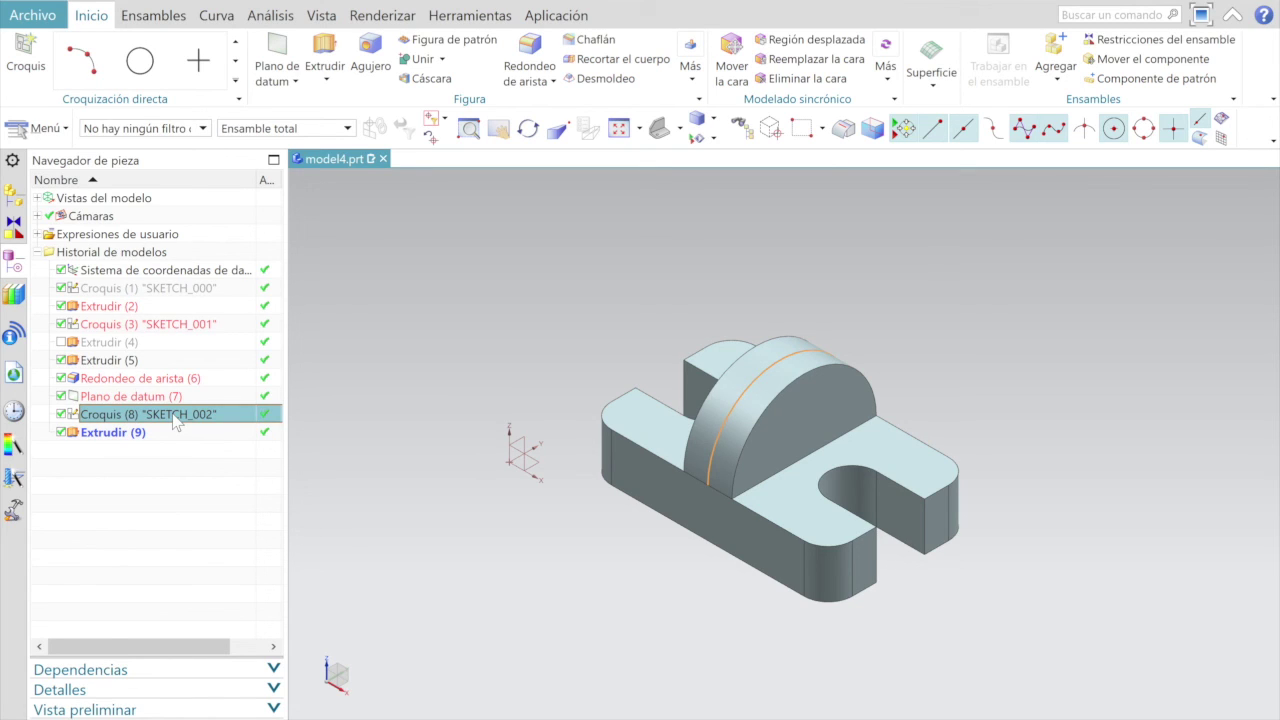
{"action": "right_click", "coordinate": [176, 419]}
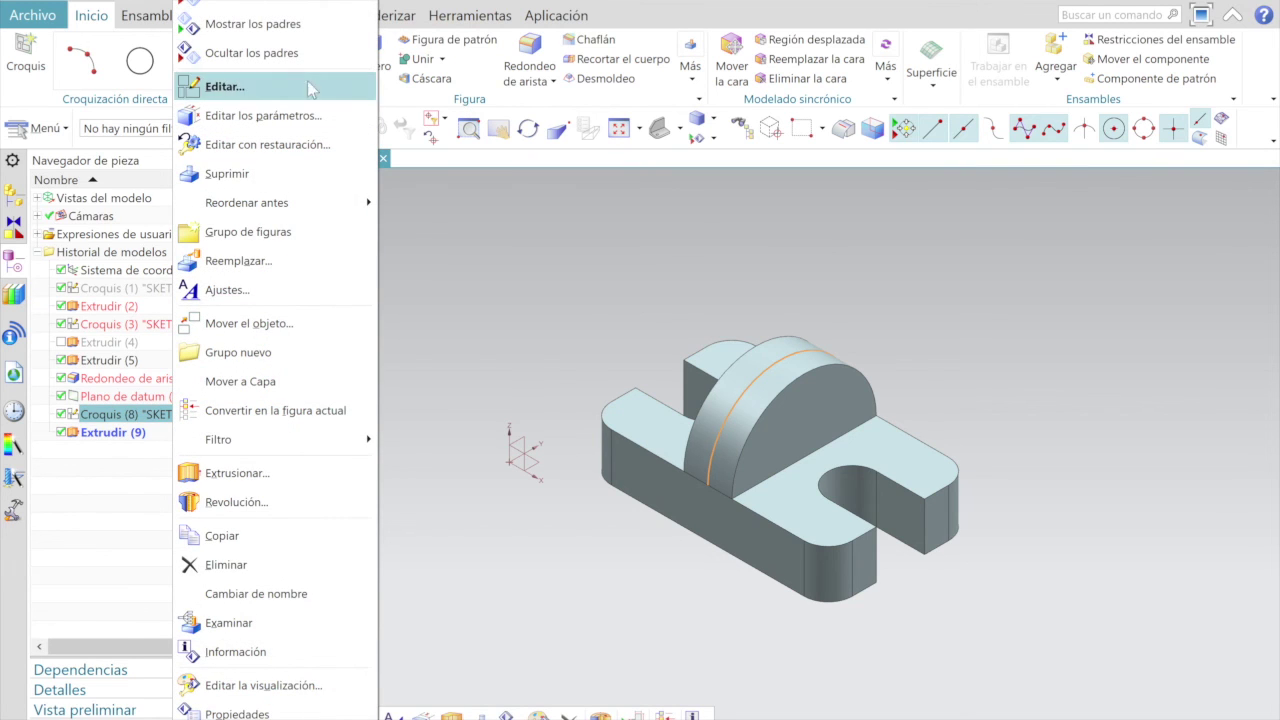
{"action": "left_click", "coordinate": [491, 380]}
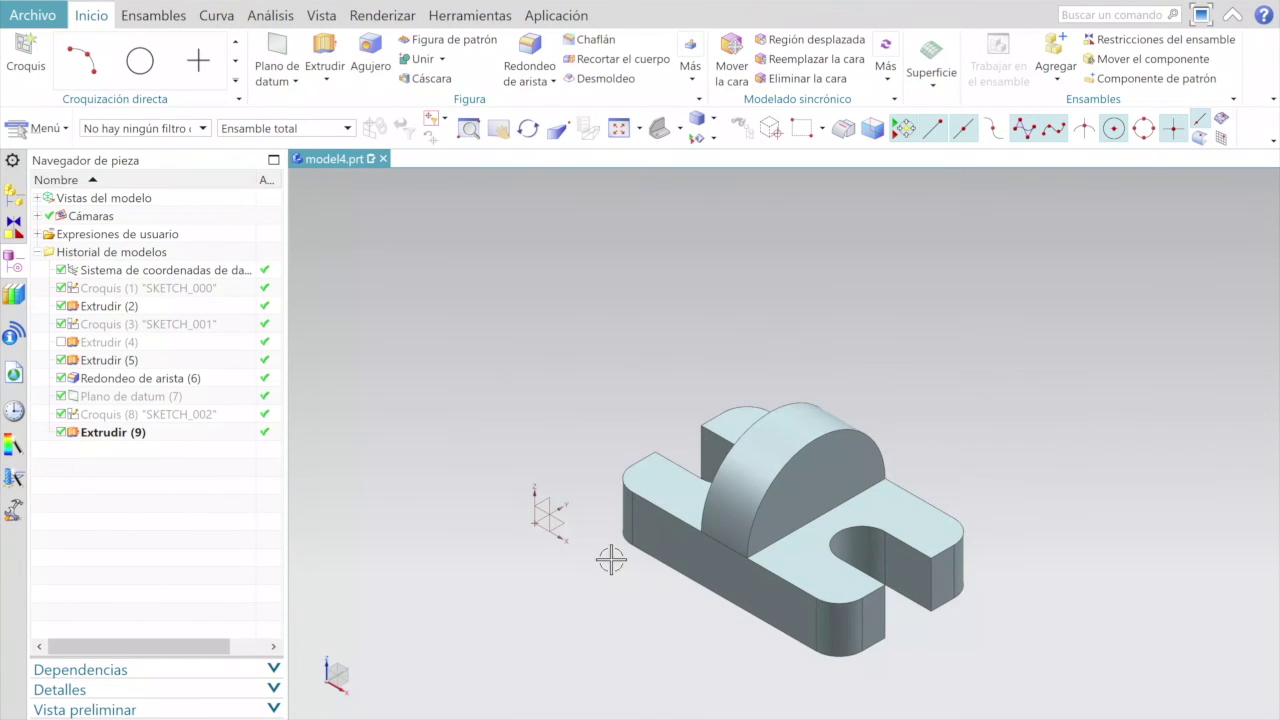
{"action": "mouse_move", "coordinate": [634, 383]}
{"action": "middle_mouse_down"}
{"action": "mouse_move", "coordinate": [701, 363]}
{"action": "mouse_move", "coordinate": [703, 394]}
{"action": "mouse_move", "coordinate": [686, 400]}
{"action": "mouse_move", "coordinate": [637, 343]}
{"action": "mouse_move", "coordinate": [620, 388]}
{"action": "mouse_move", "coordinate": [634, 403]}
{"action": "mouse_move", "coordinate": [617, 409]}
{"action": "middle_mouse_up"}
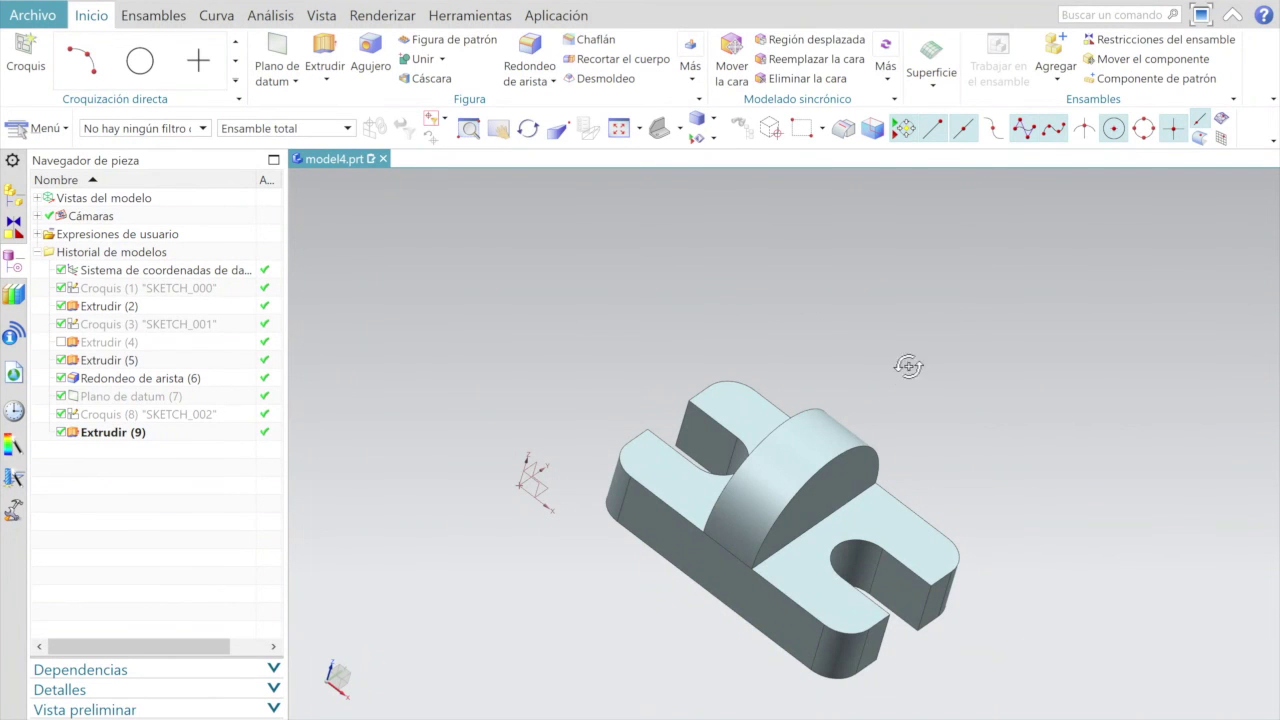
Step: Orbit the finished block and upright to view them from a different direction
{"action": "mouse_move", "coordinate": [909, 366]}
{"action": "middle_mouse_down"}
{"action": "mouse_move", "coordinate": [940, 320]}
{"action": "mouse_move", "coordinate": [909, 364]}
{"action": "middle_mouse_up"}
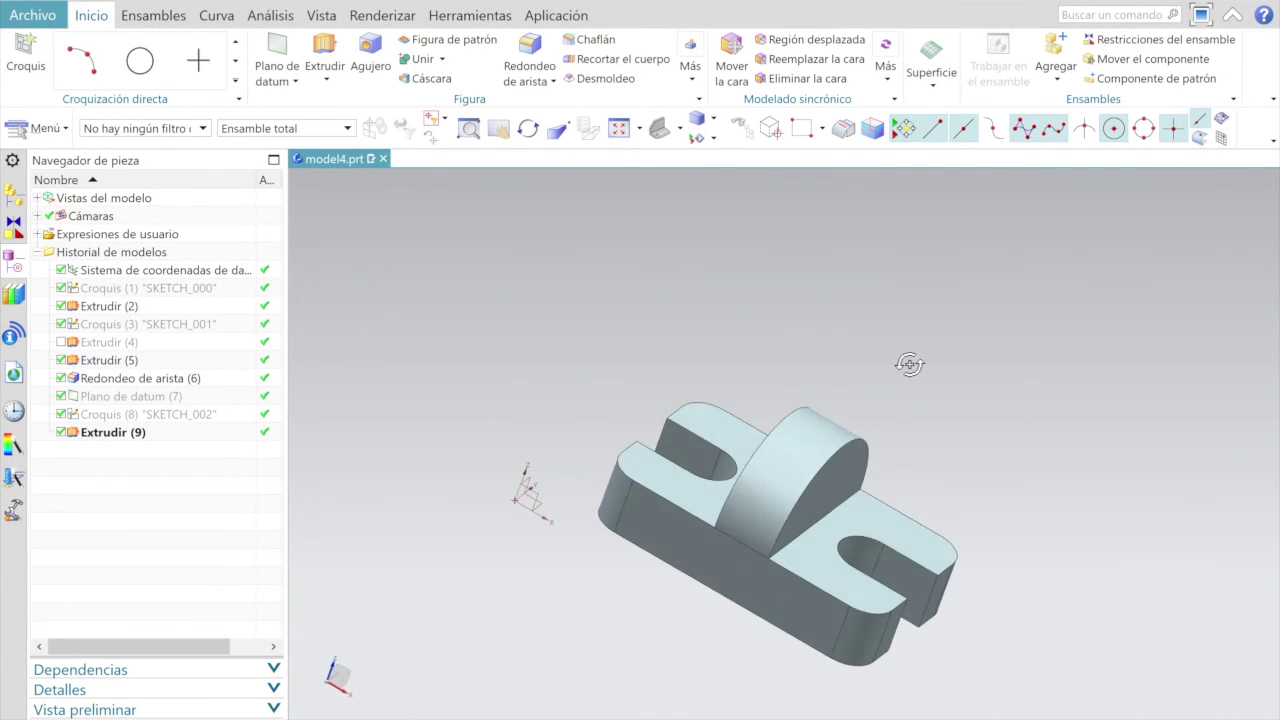
Step: Reset to the standard 3D orientation, then view the part from the top and front
{"action": "key", "text": "End"}
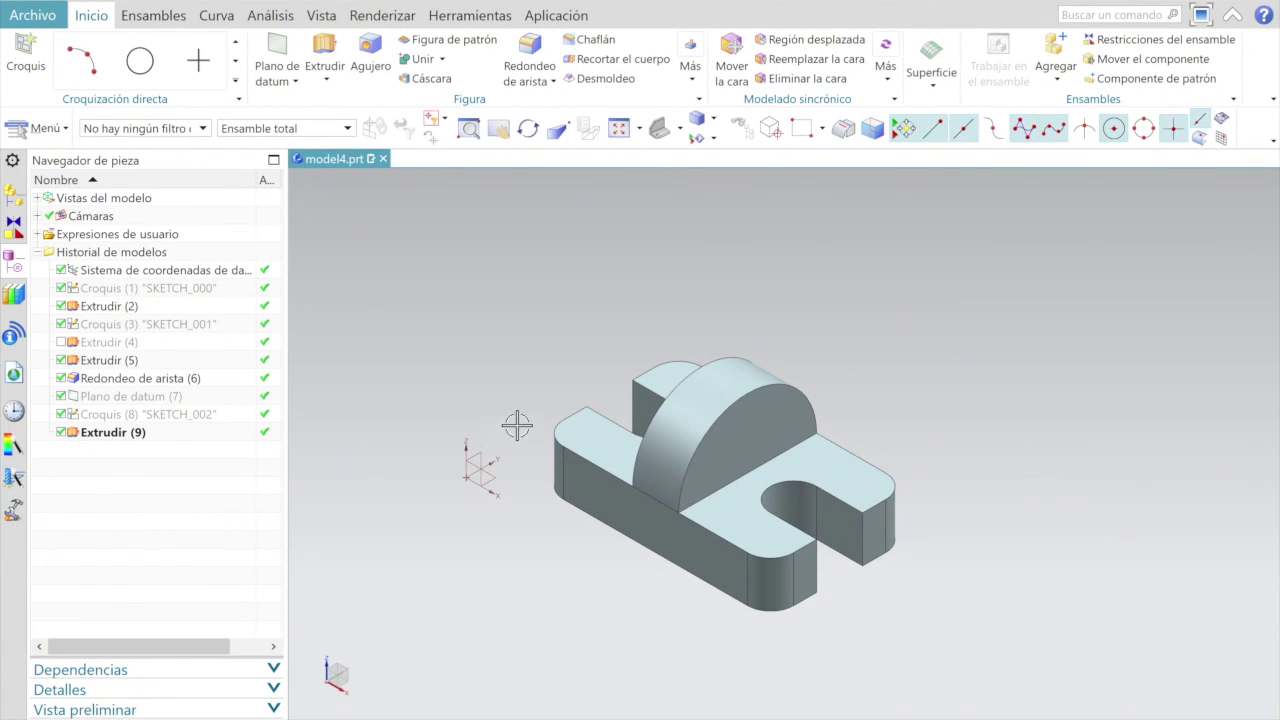
{"action": "left_click", "coordinate": [681, 130]}
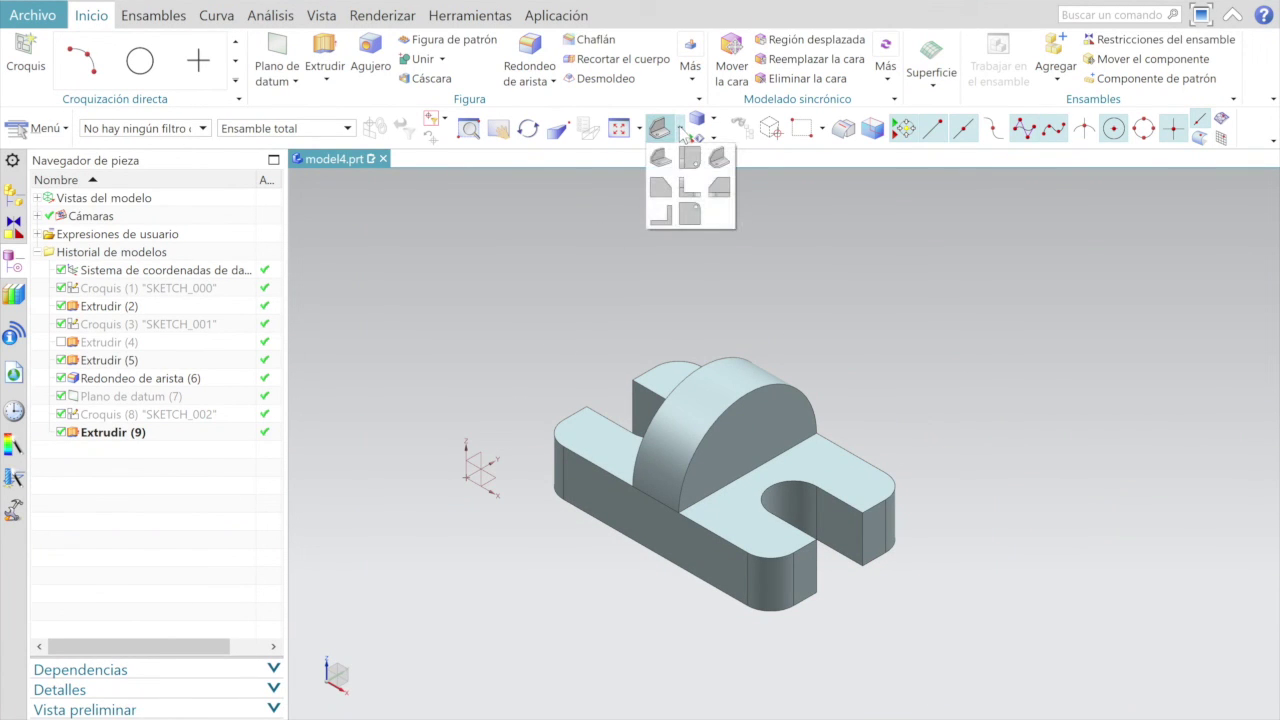
{"action": "left_click", "coordinate": [687, 213]}
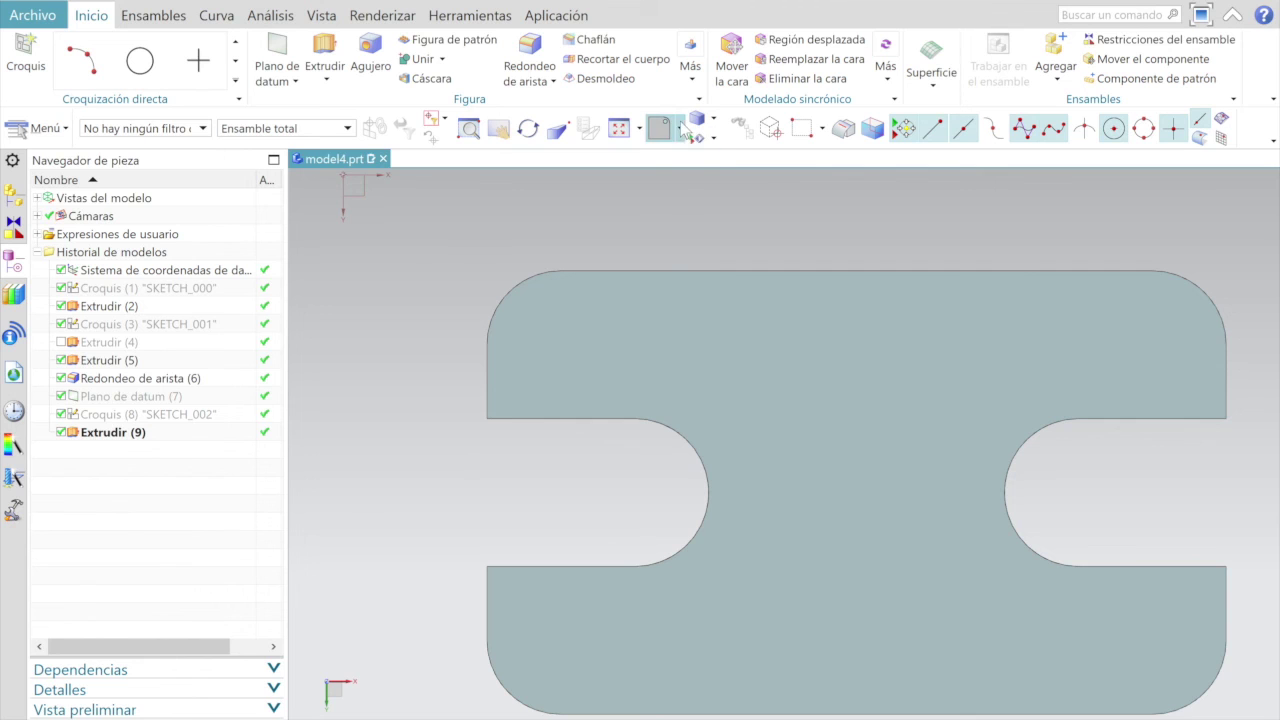
{"action": "left_click", "coordinate": [680, 128]}
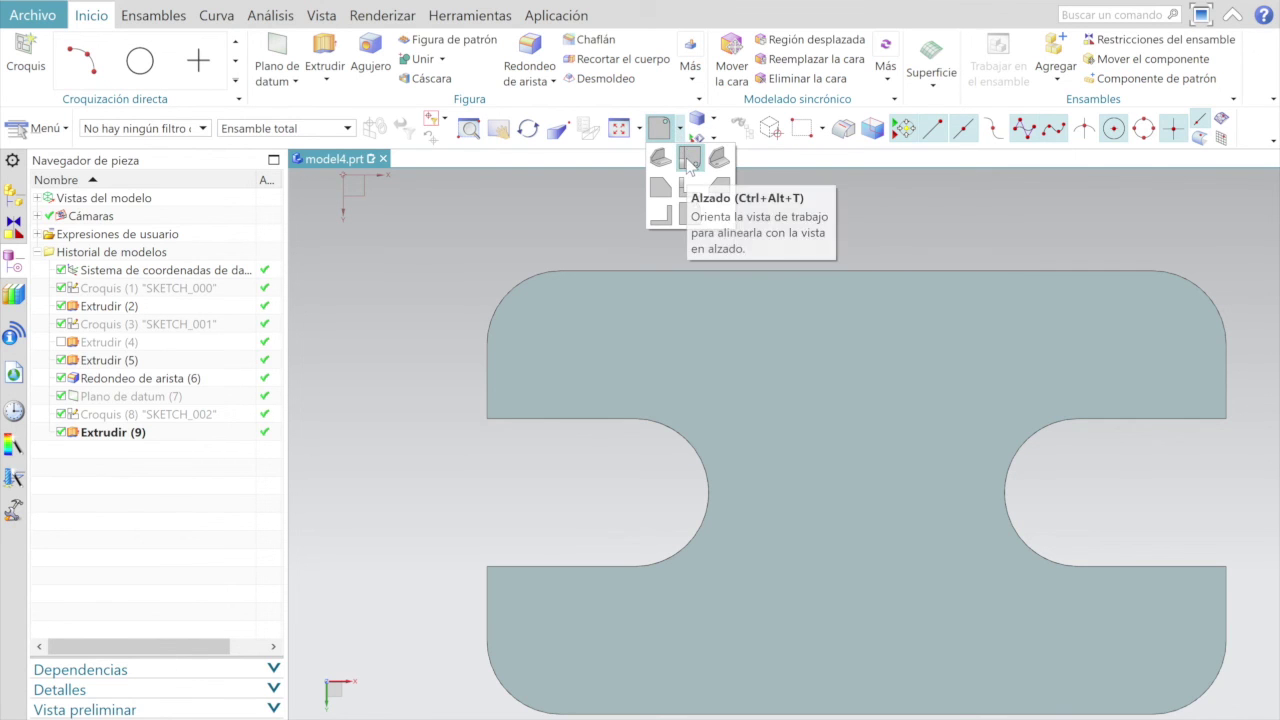
{"action": "left_click", "coordinate": [689, 160]}
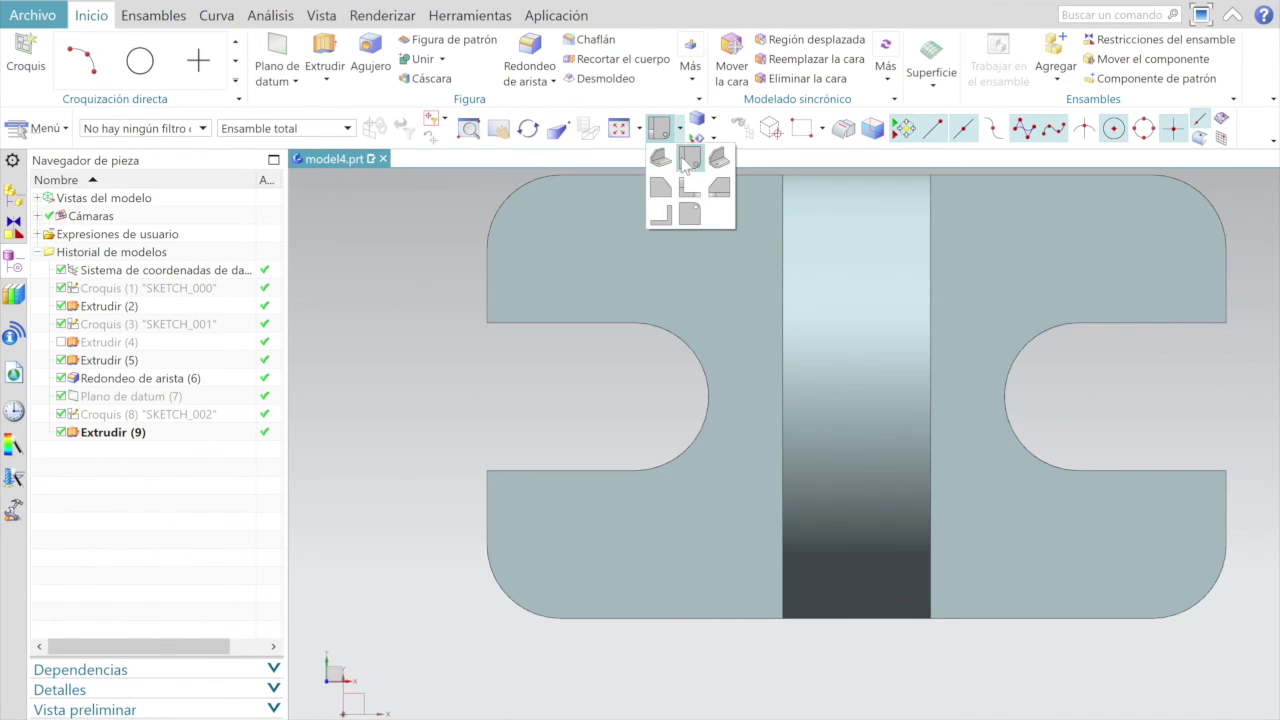
Step: View the part from the side, then return to isometric and zoom out
{"action": "left_click", "coordinate": [660, 213]}
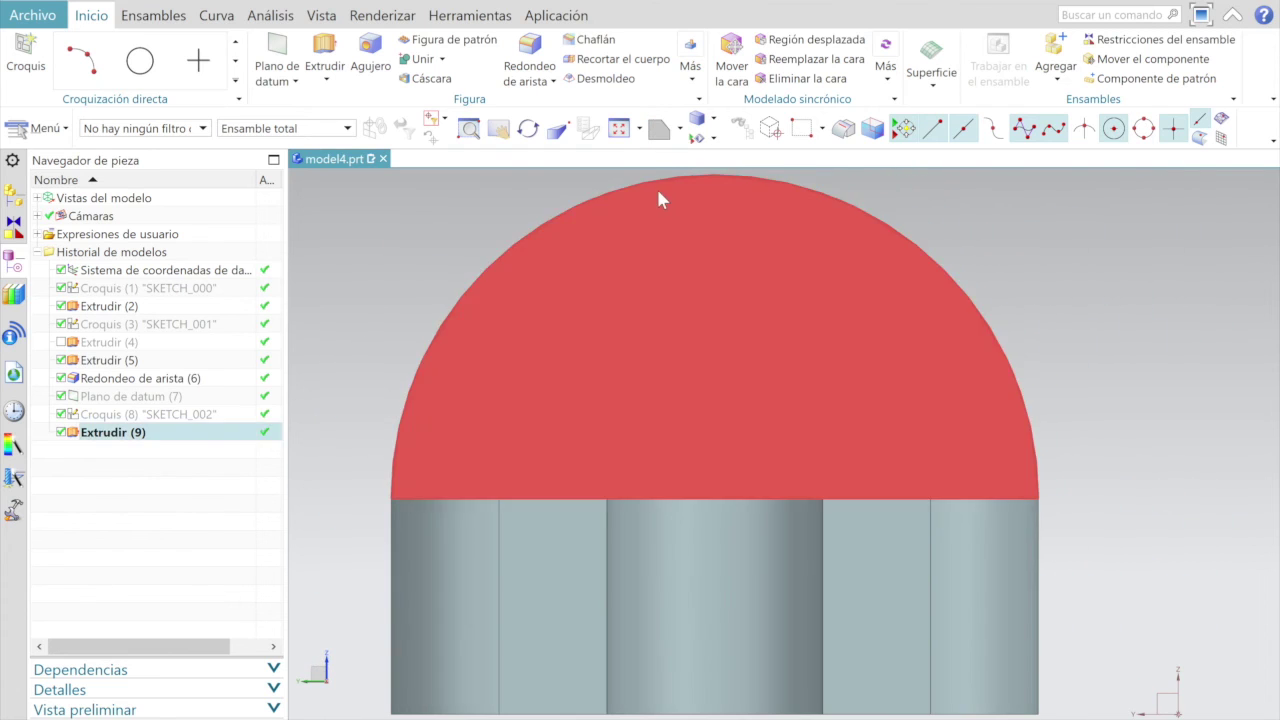
{"action": "left_click", "coordinate": [680, 128]}
{"action": "left_click", "coordinate": [718, 160]}
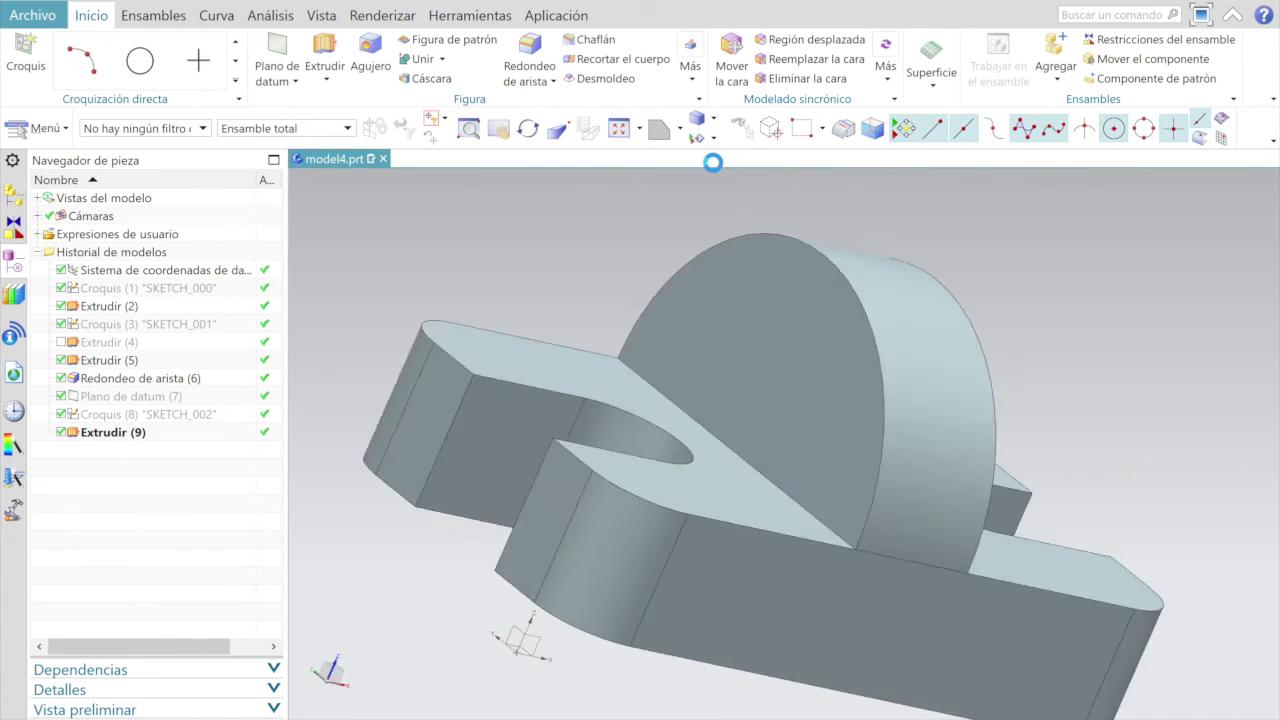
{"action": "scroll", "coordinate": [643, 356], "scroll_direction": "down", "scroll_amount": 3}
{"action": "scroll", "coordinate": [637, 360], "scroll_direction": "up", "scroll_amount": 2}
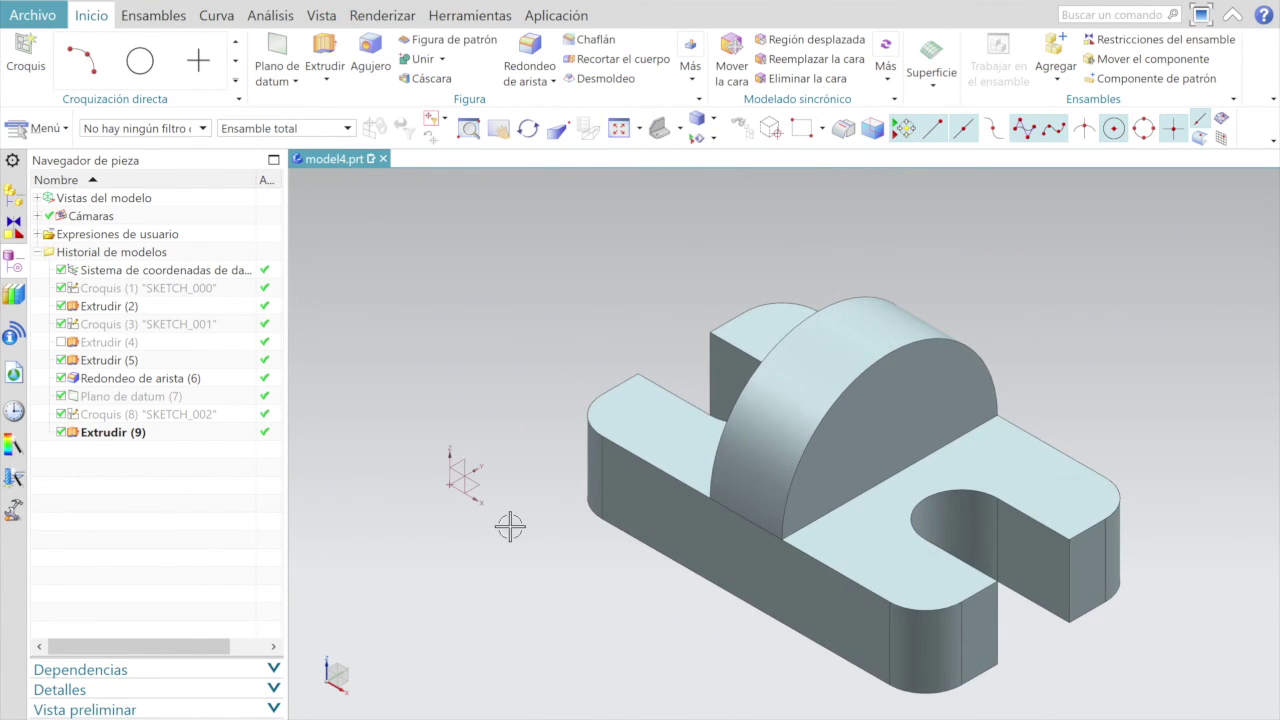
{"action": "scroll", "coordinate": [510, 525], "scroll_direction": "down", "scroll_amount": 2}
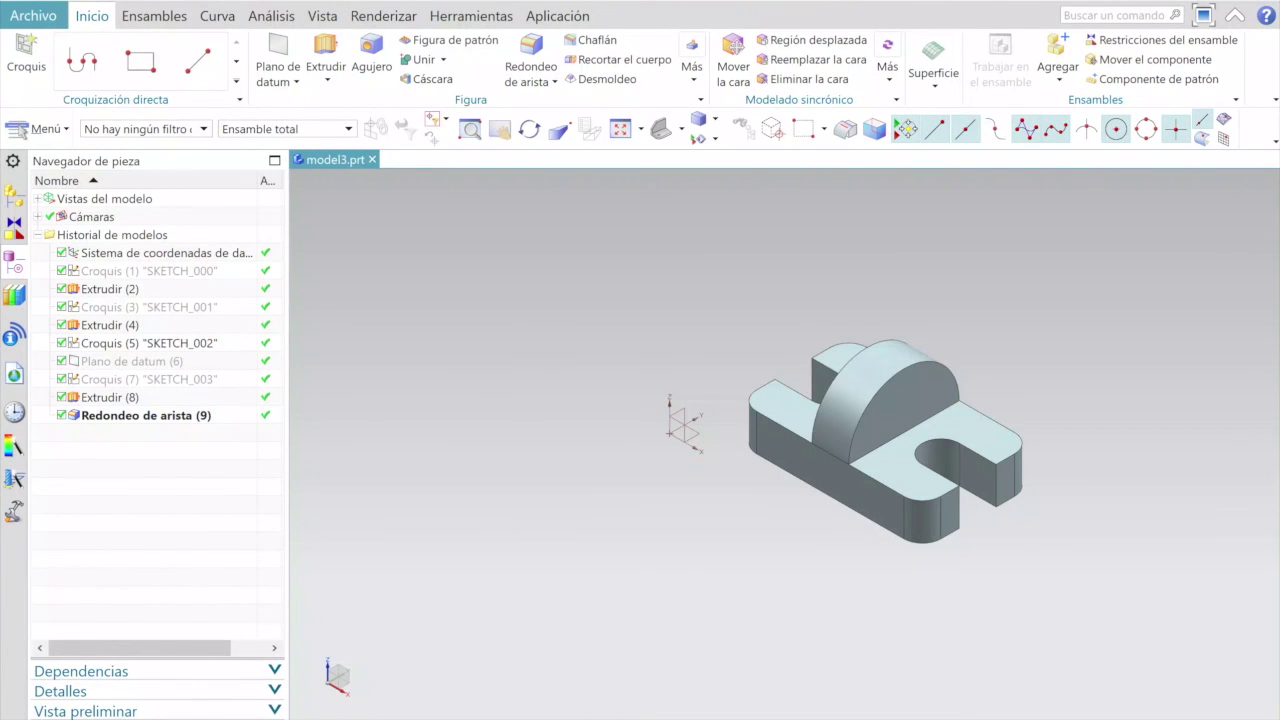